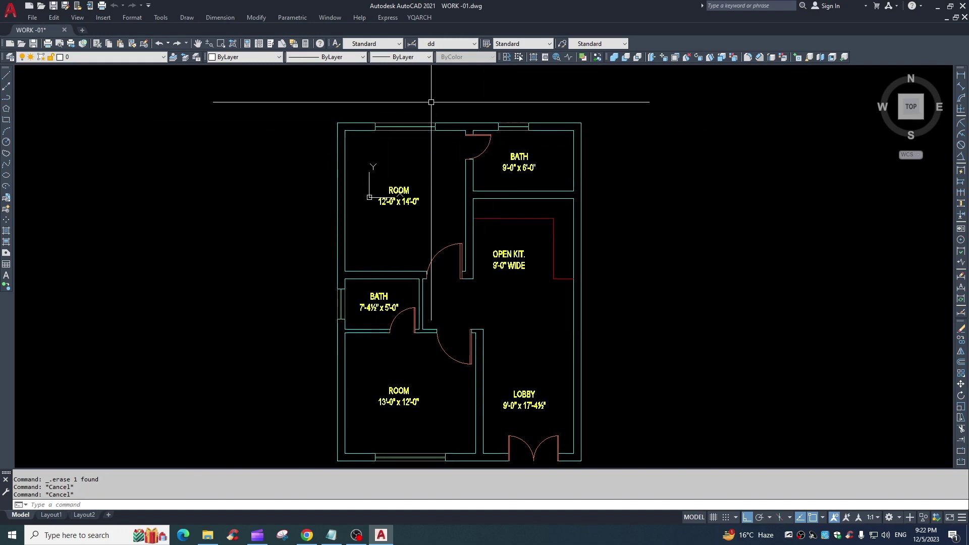
Start and cancel trial linear dimensions to the right of the floor plan
{"action": "scroll", "coordinate": [454, 223], "scroll_direction": "down", "scroll_amount": 2}
{"action": "scroll", "coordinate": [411, 199], "scroll_direction": "up", "scroll_amount": 2}
{"action": "scroll", "coordinate": [390, 134], "scroll_direction": "up", "scroll_amount": 1}
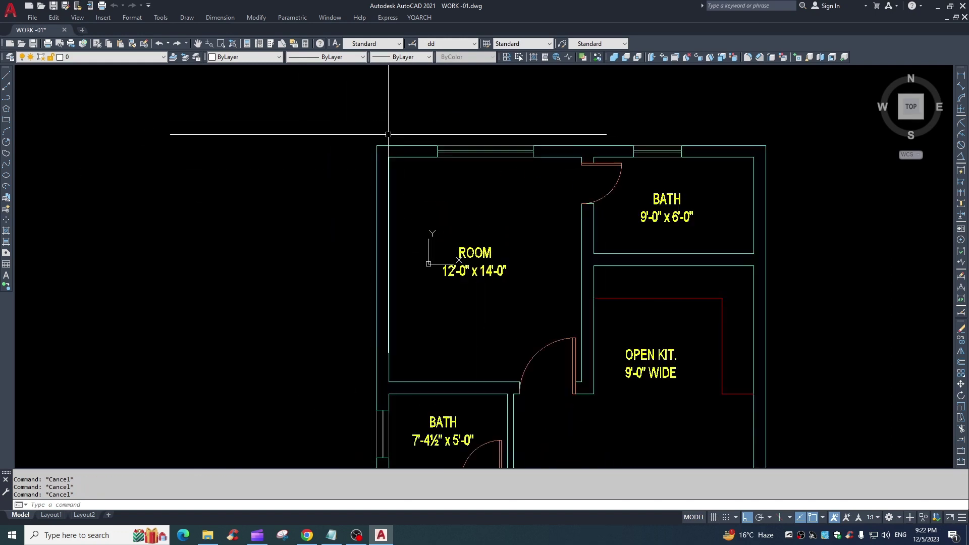
{"action": "scroll", "coordinate": [399, 118], "scroll_direction": "down", "scroll_amount": 1}
{"action": "scroll", "coordinate": [282, 71], "scroll_direction": "down", "scroll_amount": 2}
{"action": "type", "text": "DLI"}
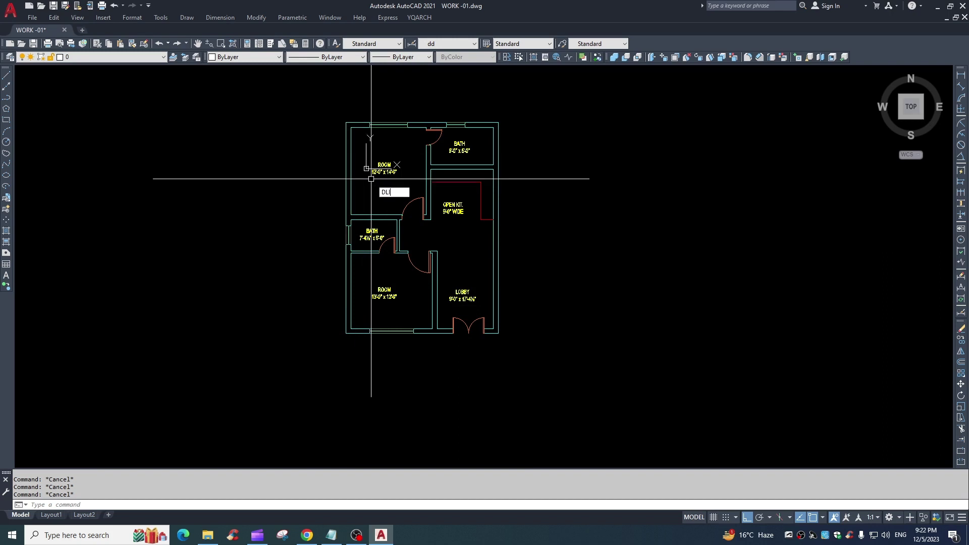
{"action": "key", "text": "Return"}
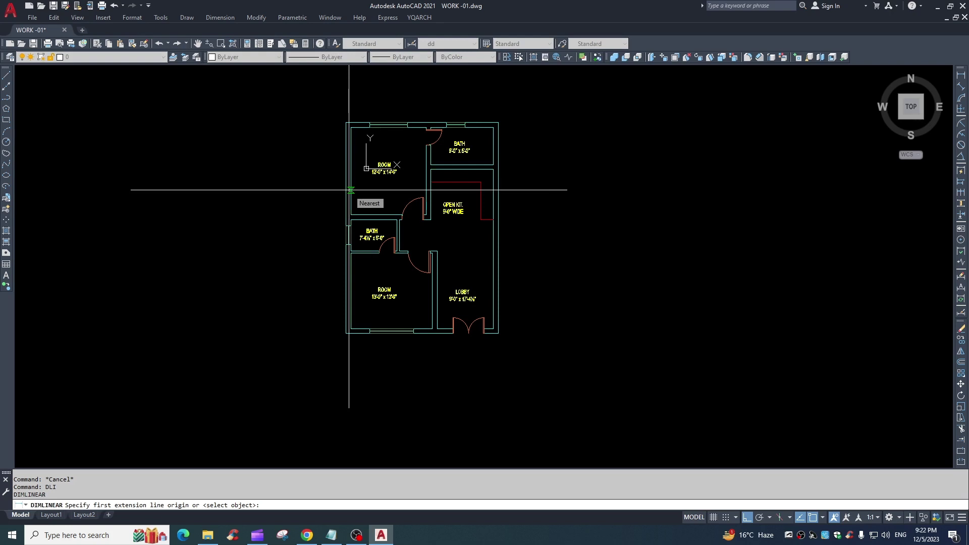
{"action": "key", "text": "Escape"}
{"action": "key", "text": "Escape"}
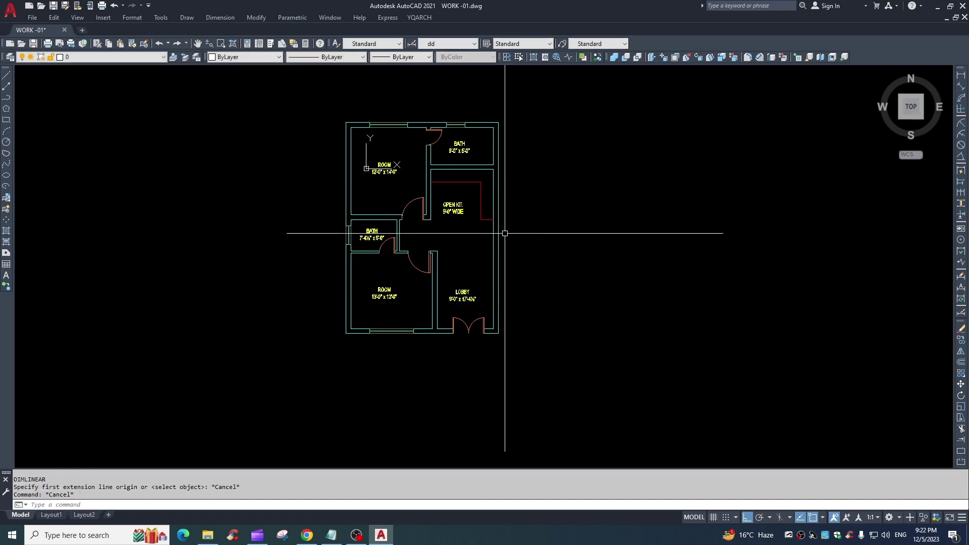
{"action": "type", "text": "DLI"}
{"action": "key", "text": "Return"}
{"action": "scroll", "coordinate": [595, 237], "scroll_direction": "up", "scroll_amount": 2}
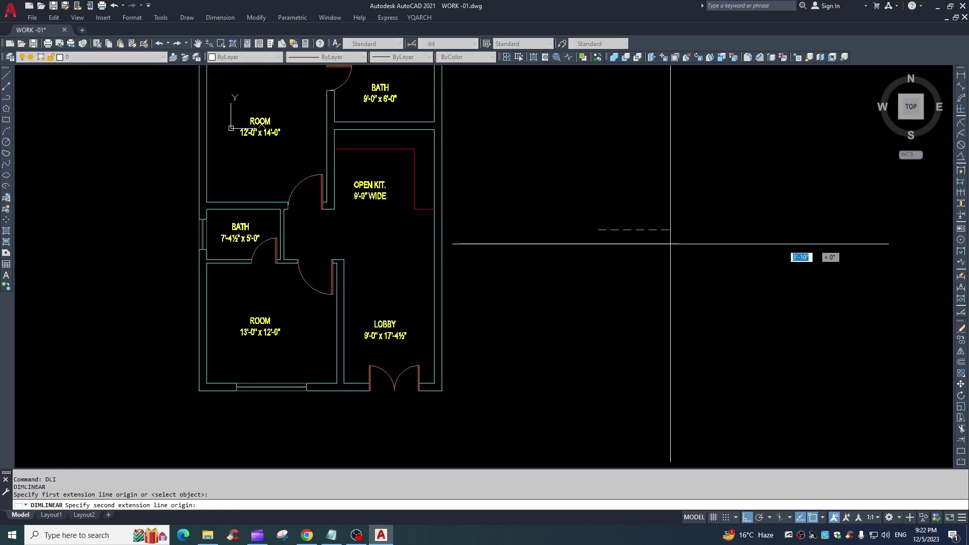
{"action": "left_click", "coordinate": [687, 242]}
{"action": "key", "text": "Escape"}
Draw a short horizontal line and, with Ortho off, a diagonal line beside the plan
{"action": "type", "text": "l"}
{"action": "key", "text": "Return"}
{"action": "left_click", "coordinate": [635, 243]}
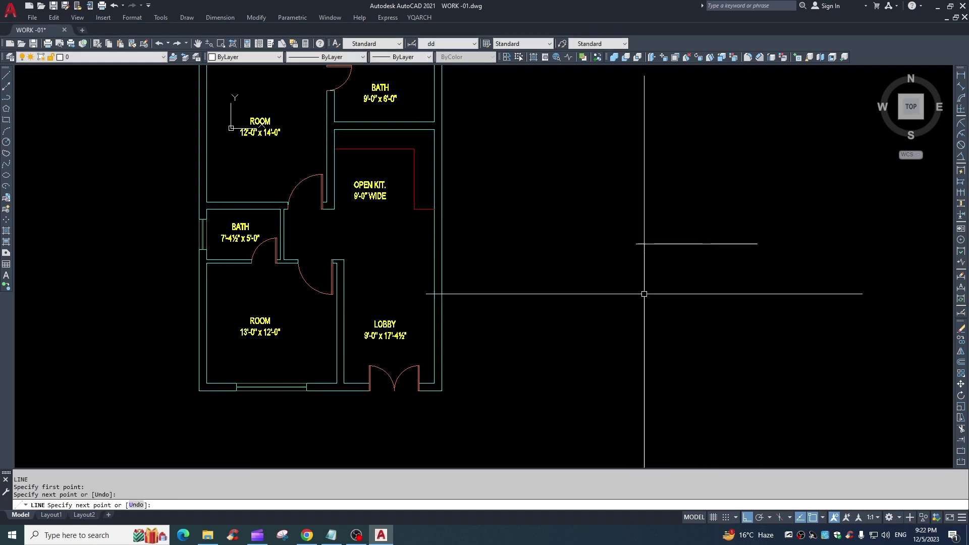
{"action": "key", "text": "Escape"}
{"action": "key", "text": "Return"}
{"action": "left_click", "coordinate": [656, 273]}
{"action": "key", "text": "F8"}
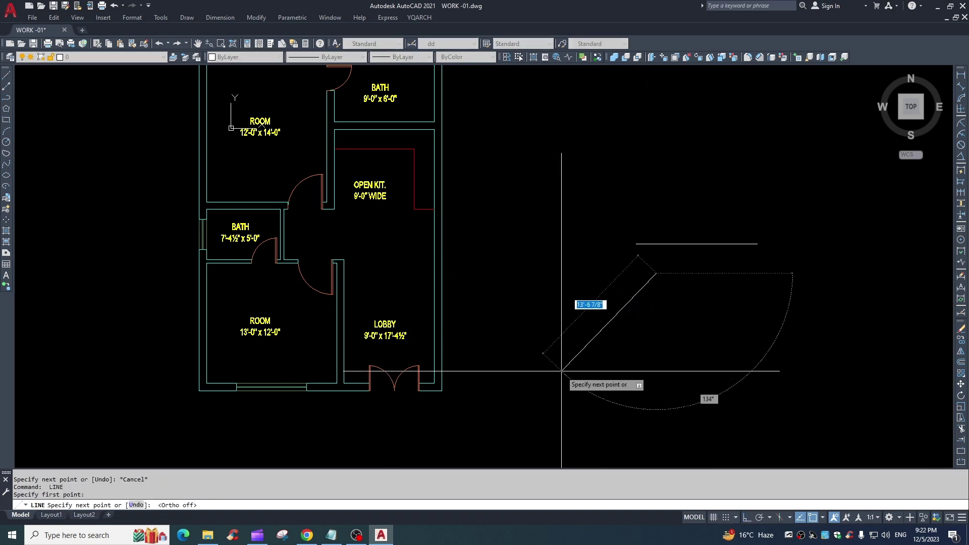
{"action": "left_click", "coordinate": [559, 370]}
{"action": "key", "text": "Escape"}
{"action": "scroll", "coordinate": [706, 283], "scroll_direction": "up", "scroll_amount": 2}
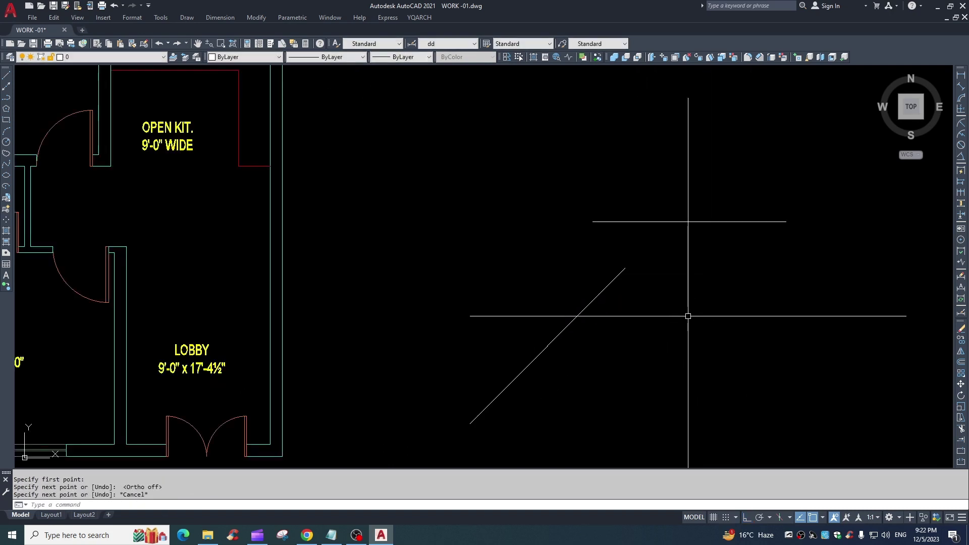
Preview a DLI linear dimension on the horizontal line, then cancel it
{"action": "type", "text": "dli"}
{"action": "key", "text": "Return"}
{"action": "key", "text": "Return"}
{"action": "left_click", "coordinate": [661, 221]}
{"action": "scroll", "coordinate": [677, 303], "scroll_direction": "up", "scroll_amount": 2}
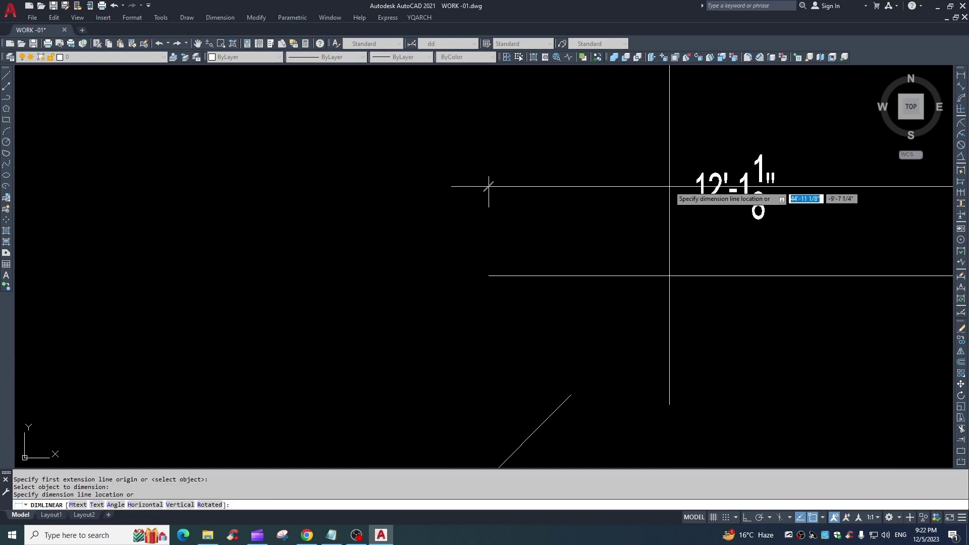
{"action": "scroll", "coordinate": [659, 203], "scroll_direction": "down", "scroll_amount": 2}
{"action": "scroll", "coordinate": [444, 202], "scroll_direction": "up", "scroll_amount": 2}
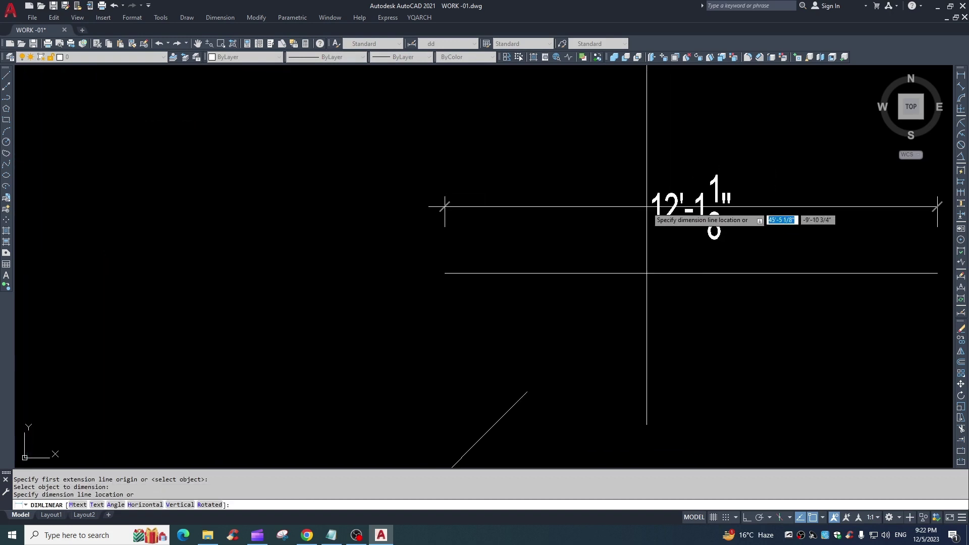
{"action": "key", "text": "Escape"}
{"action": "scroll", "coordinate": [640, 210], "scroll_direction": "down", "scroll_amount": 3}
{"action": "middle_click_drag", "start_coordinate": [640, 209], "coordinate": [641, 162]}
{"action": "key", "text": "Escape"}
Preview a whole-object linear dimension on the diagonal line, then cancel it
{"action": "key", "text": "Return"}
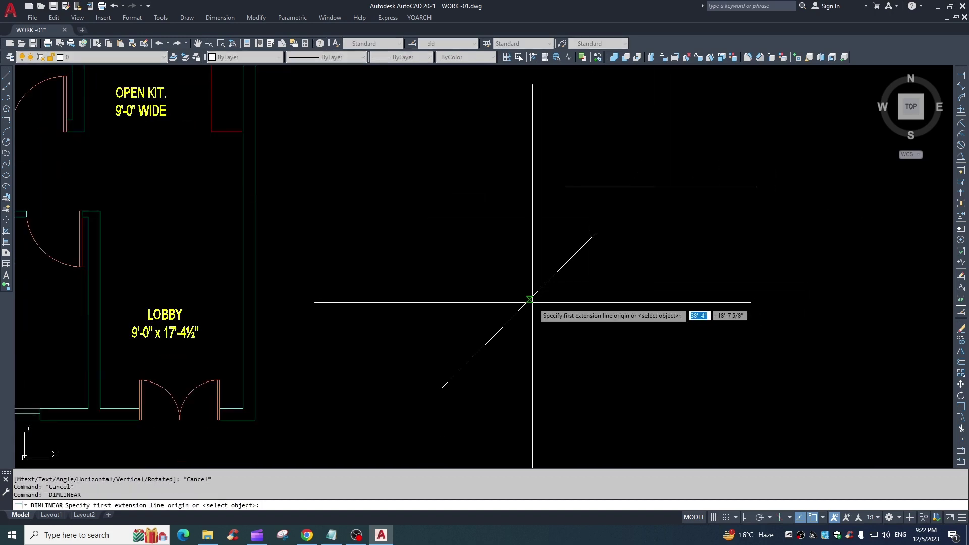
{"action": "key", "text": "Return"}
{"action": "left_click", "coordinate": [527, 301]}
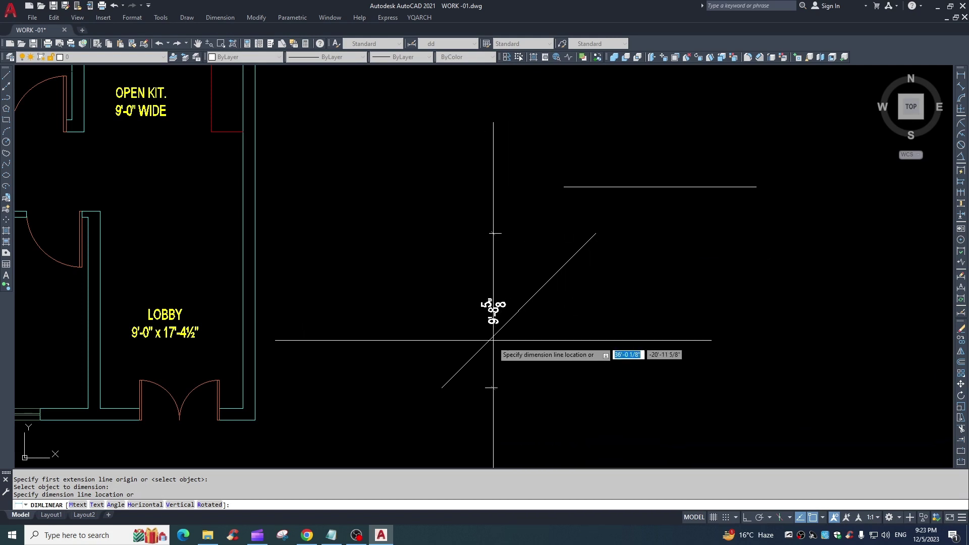
{"action": "key", "text": "Escape"}
{"action": "scroll", "coordinate": [555, 291], "scroll_direction": "down", "scroll_amount": 2}
{"action": "middle_click_drag", "start_coordinate": [586, 279], "coordinate": [609, 247]}
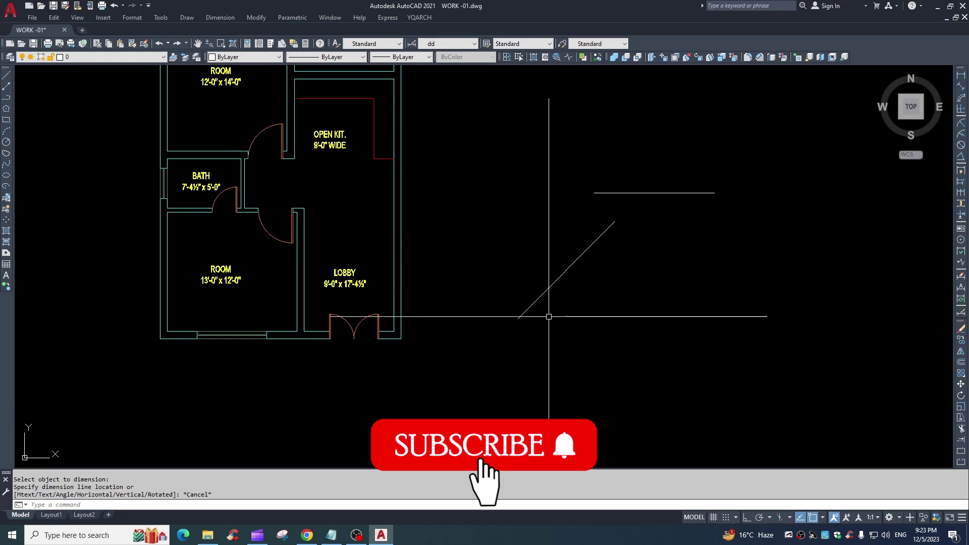
{"action": "type", "text": "DAL"}
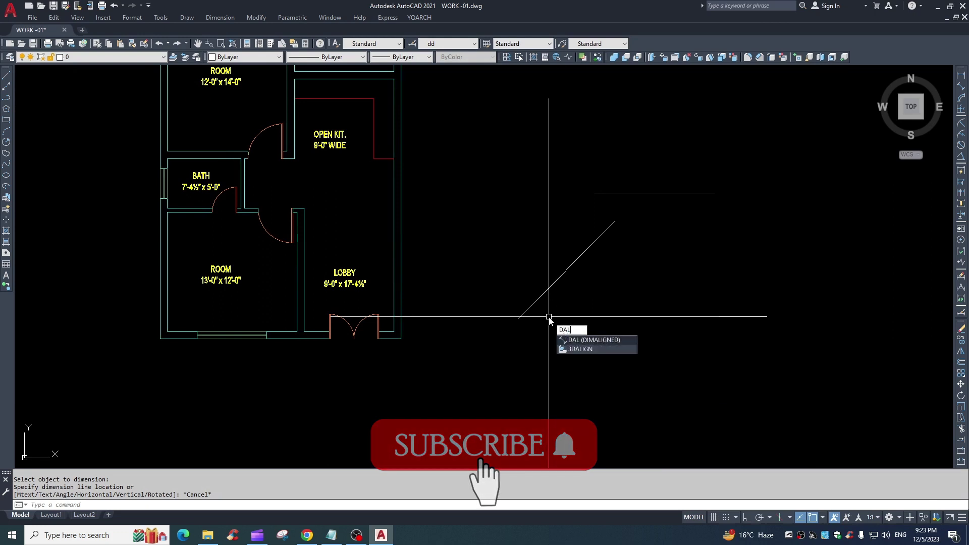
{"action": "key", "text": "Return"}
{"action": "key", "text": "Return"}
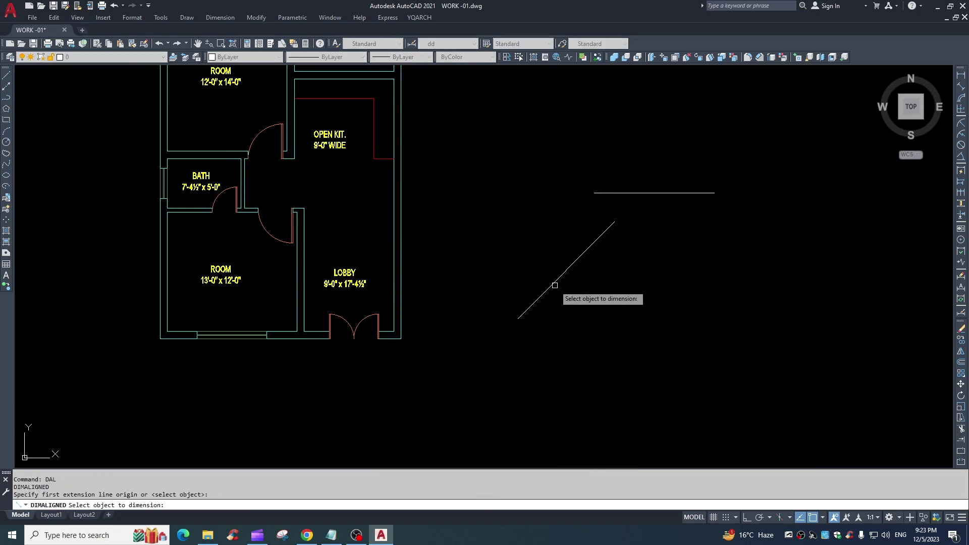
{"action": "left_click", "coordinate": [553, 282]}
{"action": "scroll", "coordinate": [548, 258], "scroll_direction": "up", "scroll_amount": 2}
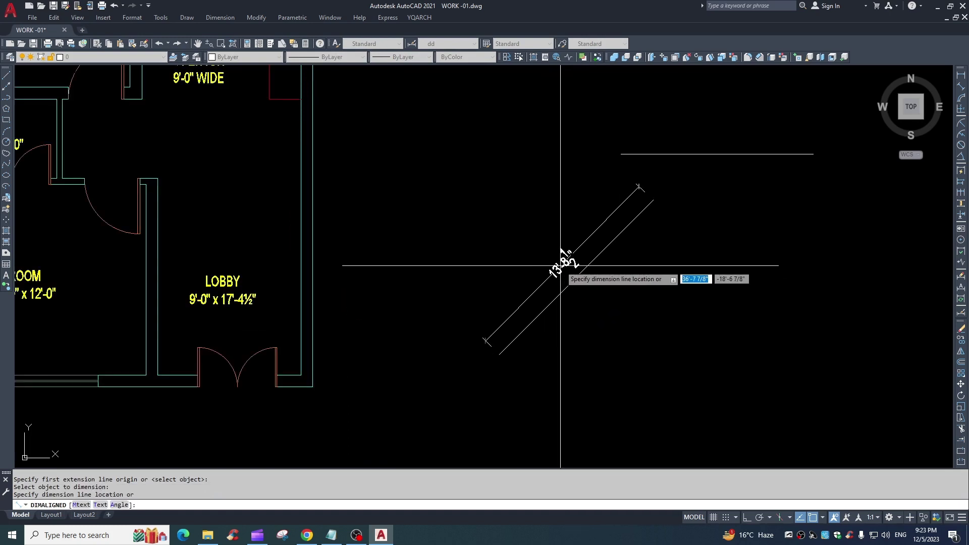
{"action": "scroll", "coordinate": [555, 263], "scroll_direction": "up", "scroll_amount": 3}
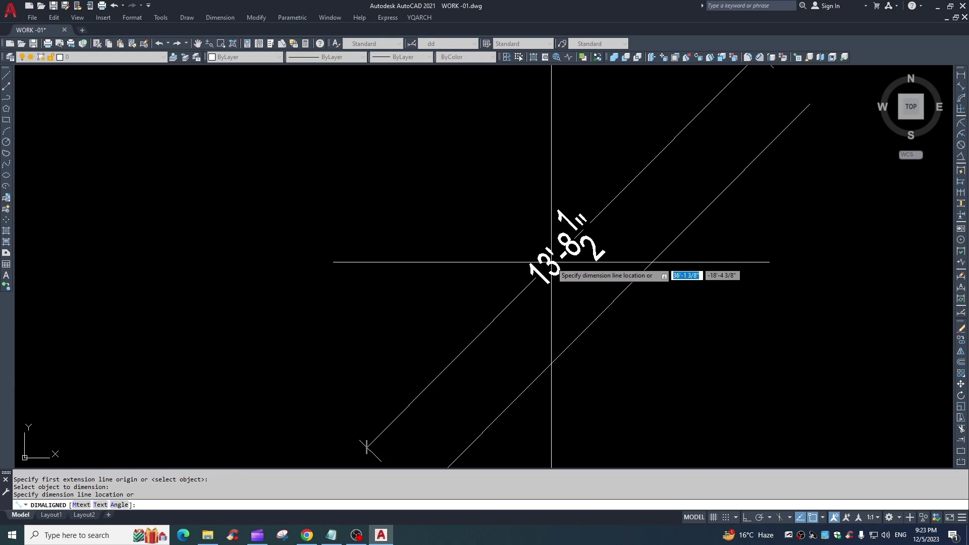
{"action": "key", "text": "Escape"}
{"action": "scroll", "coordinate": [561, 260], "scroll_direction": "down", "scroll_amount": 2}
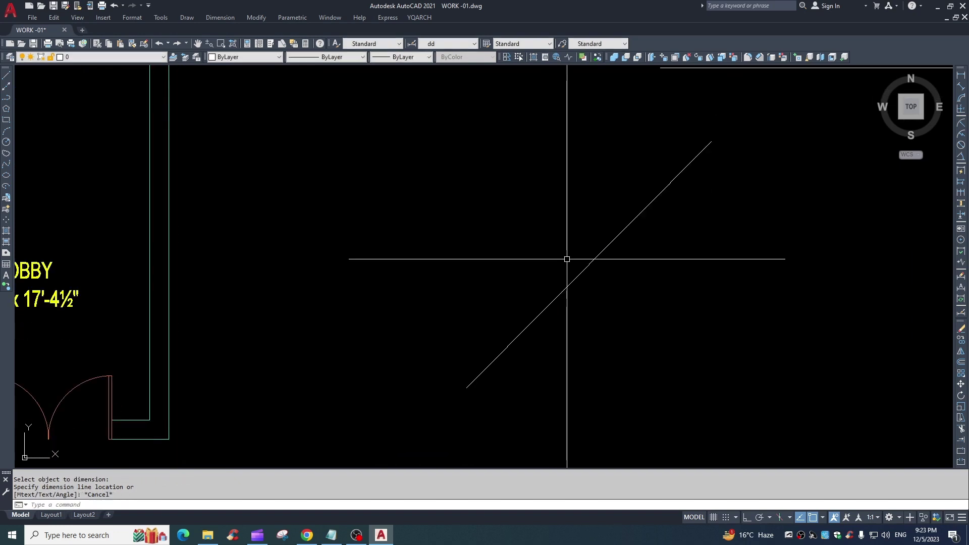
{"action": "type", "text": "DAL"}
{"action": "key", "text": "Return"}
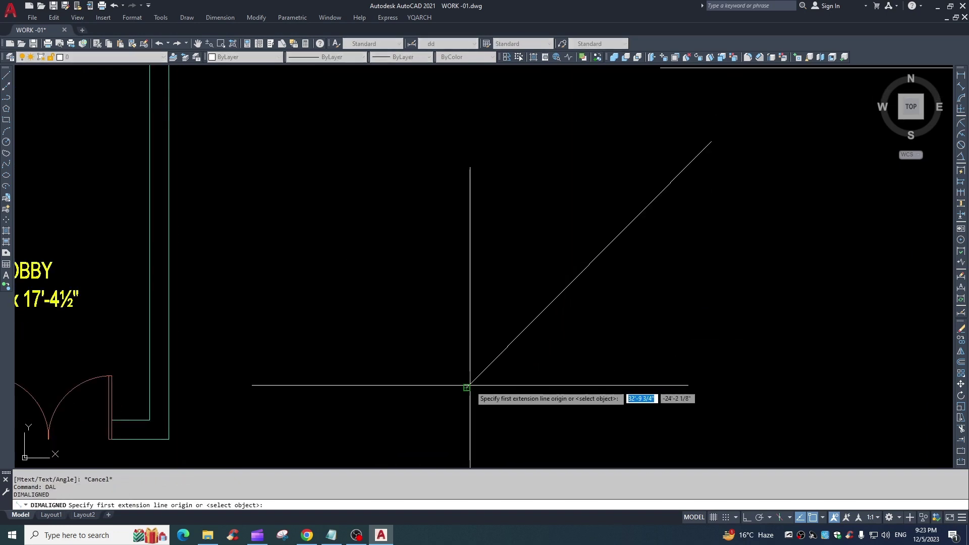
{"action": "left_click", "coordinate": [466, 388]}
{"action": "left_click", "coordinate": [716, 142]}
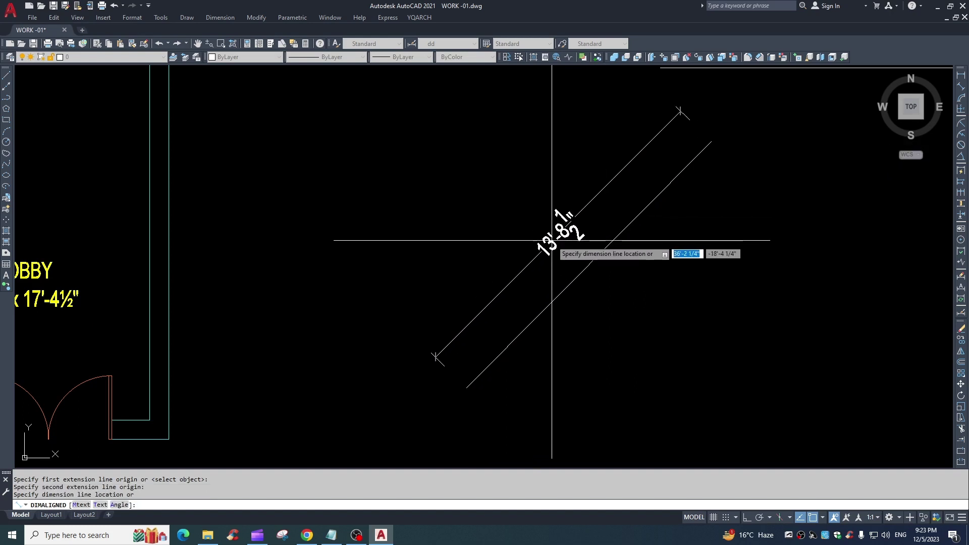
{"action": "key", "text": "Escape"}
{"action": "key", "text": "Return"}
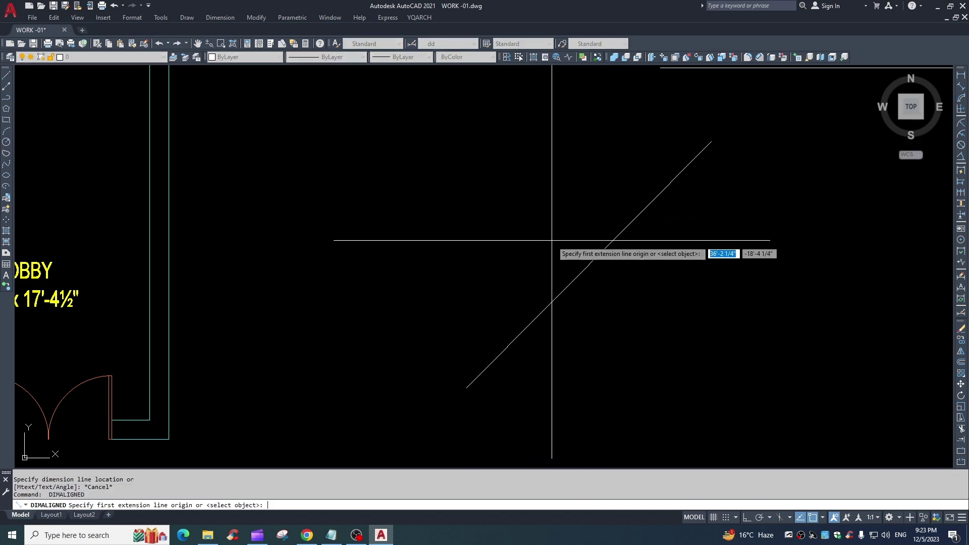
{"action": "key", "text": "Return"}
{"action": "left_click", "coordinate": [596, 261]}
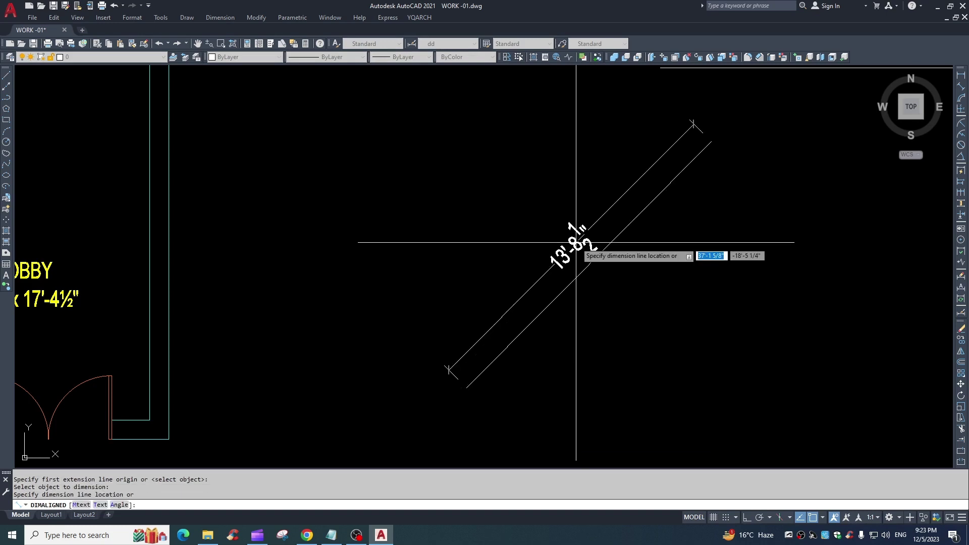
{"action": "key", "text": "Escape"}
{"action": "scroll", "coordinate": [507, 368], "scroll_direction": "down", "scroll_amount": 2}
{"action": "key", "text": "Return"}
{"action": "key", "text": "Return"}
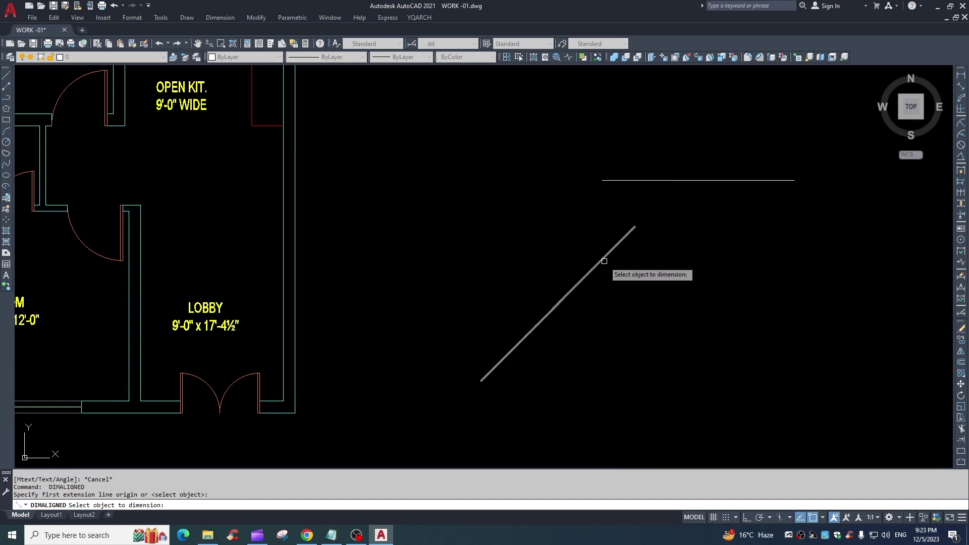
{"action": "left_click", "coordinate": [646, 177]}
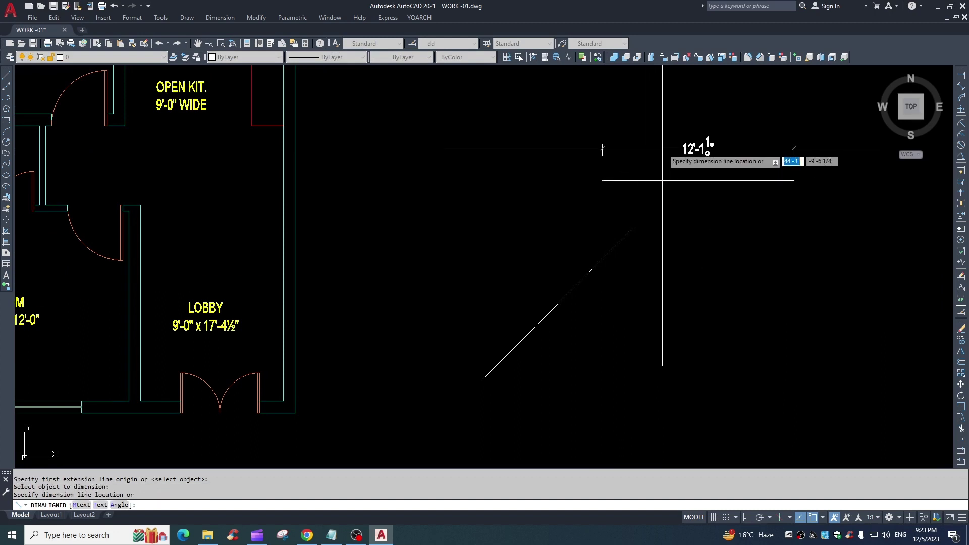
{"action": "key", "text": "Escape"}
{"action": "key", "text": "Escape"}
{"action": "key", "text": "Escape"}
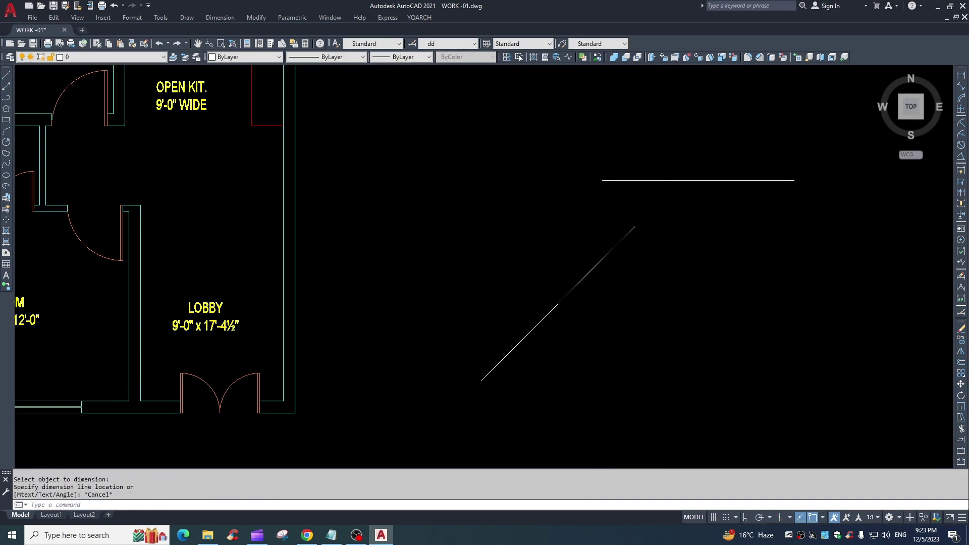
{"action": "scroll", "coordinate": [599, 175], "scroll_direction": "down", "scroll_amount": 5}
{"action": "scroll", "coordinate": [458, 183], "scroll_direction": "up", "scroll_amount": 5}
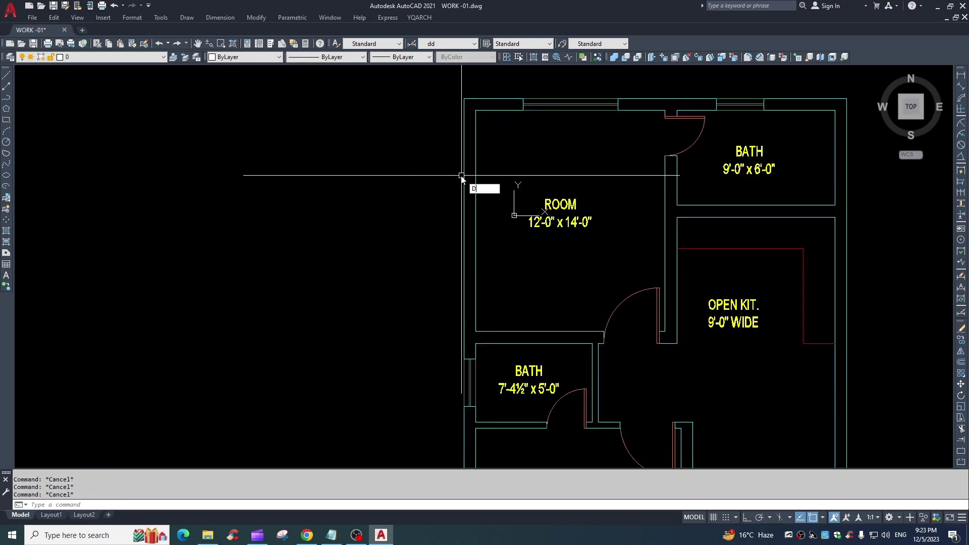
Place the 9" vertical dimension on the top-left wall
{"action": "type", "text": "li"}
{"action": "key", "text": "Return"}
{"action": "left_click", "coordinate": [498, 103]}
{"action": "left_click", "coordinate": [456, 105]}
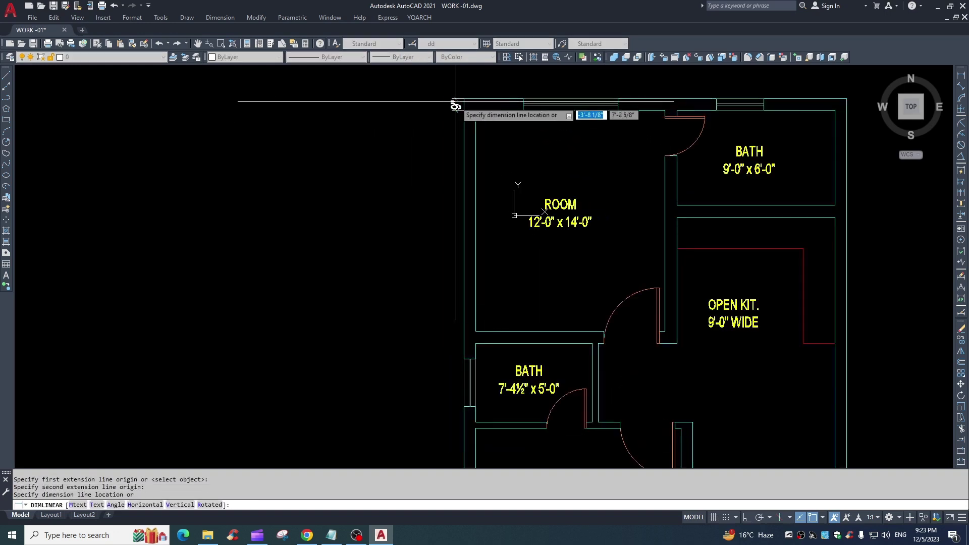
{"action": "left_click", "coordinate": [444, 104]}
{"action": "key", "text": "Escape"}
{"action": "scroll", "coordinate": [458, 129], "scroll_direction": "down", "scroll_amount": 2}
{"action": "scroll", "coordinate": [423, 119], "scroll_direction": "up", "scroll_amount": 3}
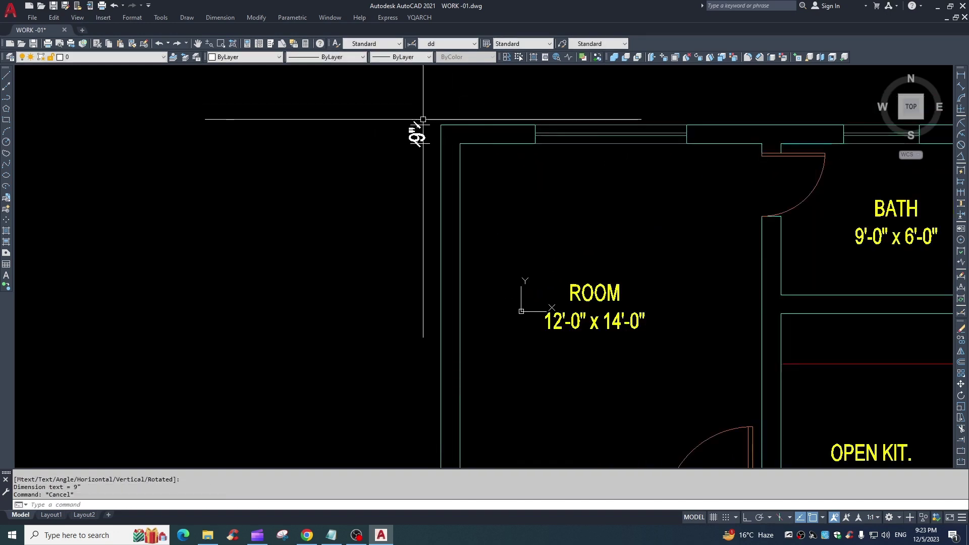
{"action": "scroll", "coordinate": [410, 134], "scroll_direction": "down", "scroll_amount": 3}
{"action": "scroll", "coordinate": [418, 210], "scroll_direction": "down", "scroll_amount": 1}
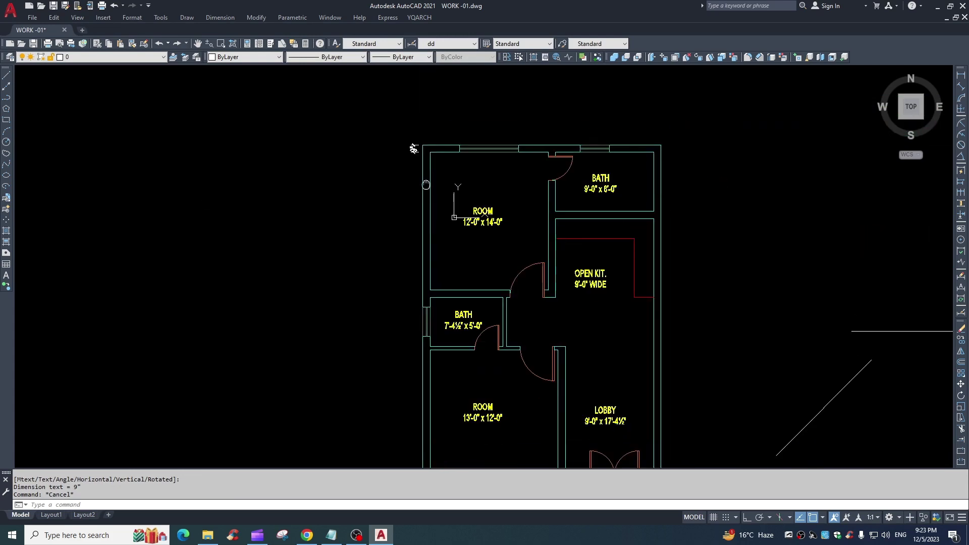
{"action": "scroll", "coordinate": [477, 241], "scroll_direction": "down", "scroll_amount": 3}
{"action": "scroll", "coordinate": [456, 219], "scroll_direction": "up", "scroll_amount": 3}
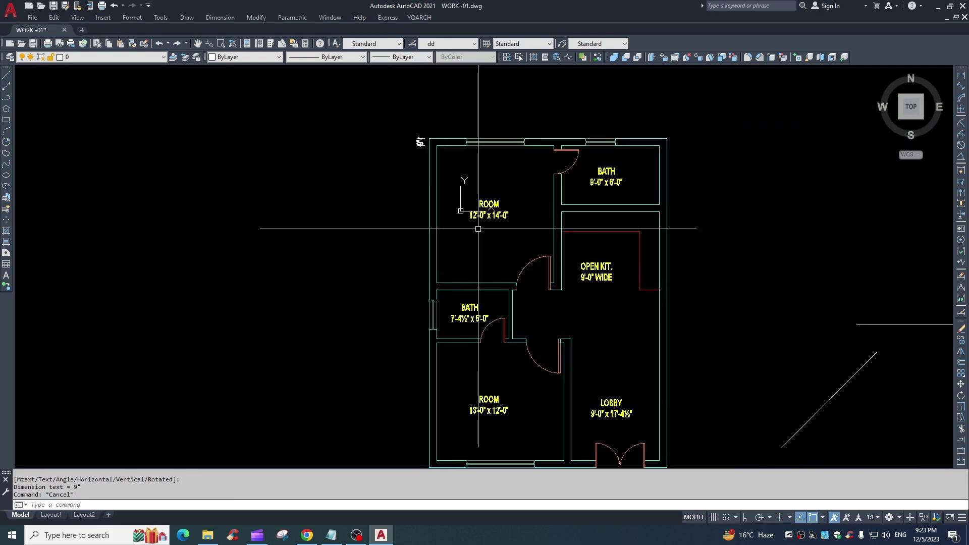
{"action": "scroll", "coordinate": [472, 225], "scroll_direction": "up", "scroll_amount": 1}
{"action": "scroll", "coordinate": [489, 165], "scroll_direction": "up", "scroll_amount": 2}
{"action": "type", "text": "DL"}
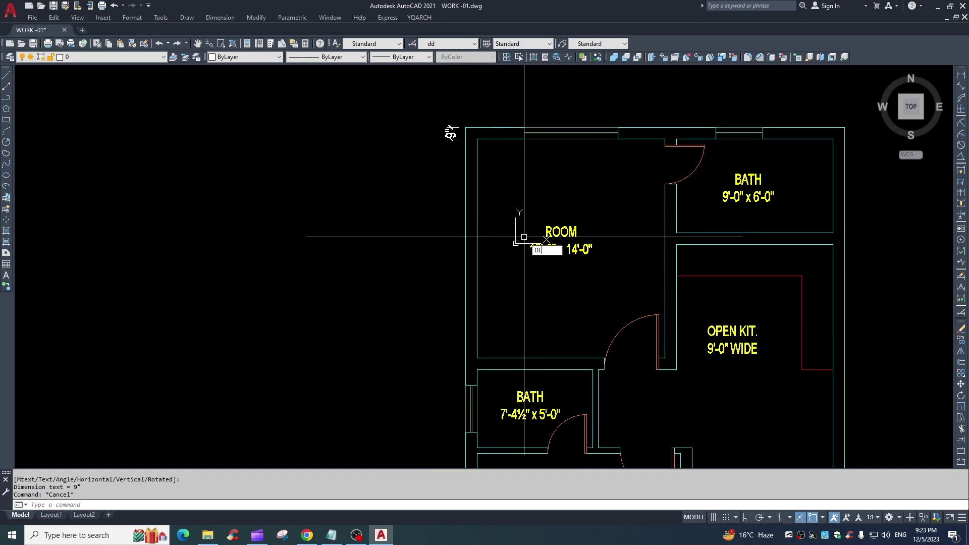
Dimension the upper room's left wall at 14'
{"action": "key", "text": "Return"}
{"action": "key", "text": "Return"}
{"action": "left_click", "coordinate": [477, 227]}
{"action": "scroll", "coordinate": [454, 156], "scroll_direction": "up", "scroll_amount": 3}
{"action": "scroll", "coordinate": [417, 128], "scroll_direction": "up", "scroll_amount": 2}
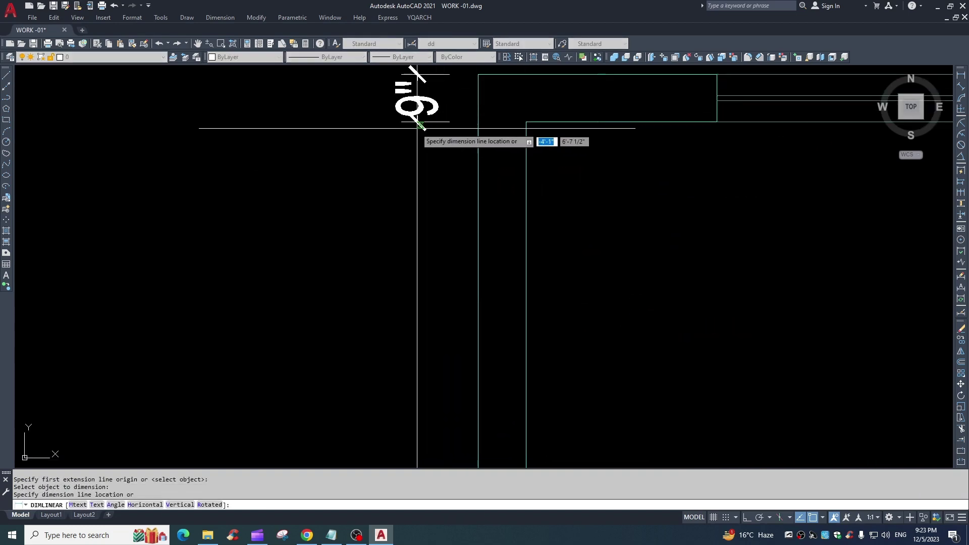
{"action": "left_click", "coordinate": [417, 128]}
{"action": "scroll", "coordinate": [519, 210], "scroll_direction": "down", "scroll_amount": 2}
{"action": "scroll", "coordinate": [454, 201], "scroll_direction": "down", "scroll_amount": 1}
{"action": "scroll", "coordinate": [384, 197], "scroll_direction": "up", "scroll_amount": 2}
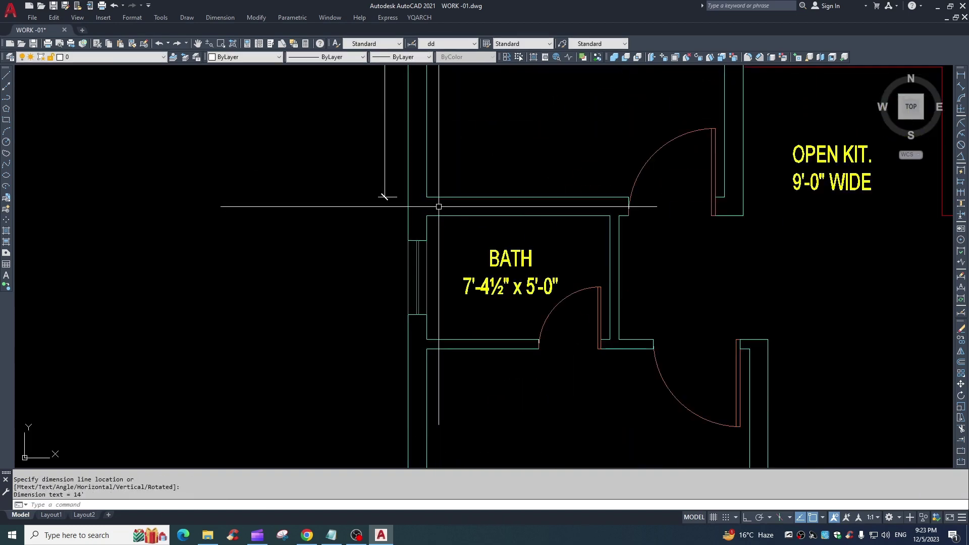
Pick across the wall thickness, then add the 5' dimension beside the bath wall
{"action": "key", "text": "Return"}
{"action": "left_click", "coordinate": [427, 206]}
{"action": "scroll", "coordinate": [425, 203], "scroll_direction": "up", "scroll_amount": 2}
{"action": "left_click", "coordinate": [358, 193]}
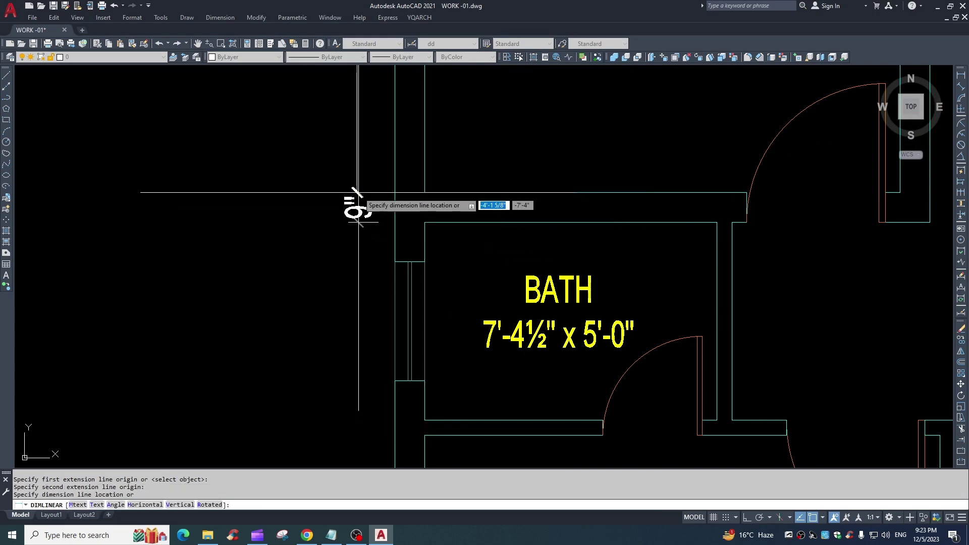
{"action": "scroll", "coordinate": [357, 197], "scroll_direction": "down", "scroll_amount": 2}
{"action": "key", "text": "Return"}
{"action": "left_click", "coordinate": [407, 172]}
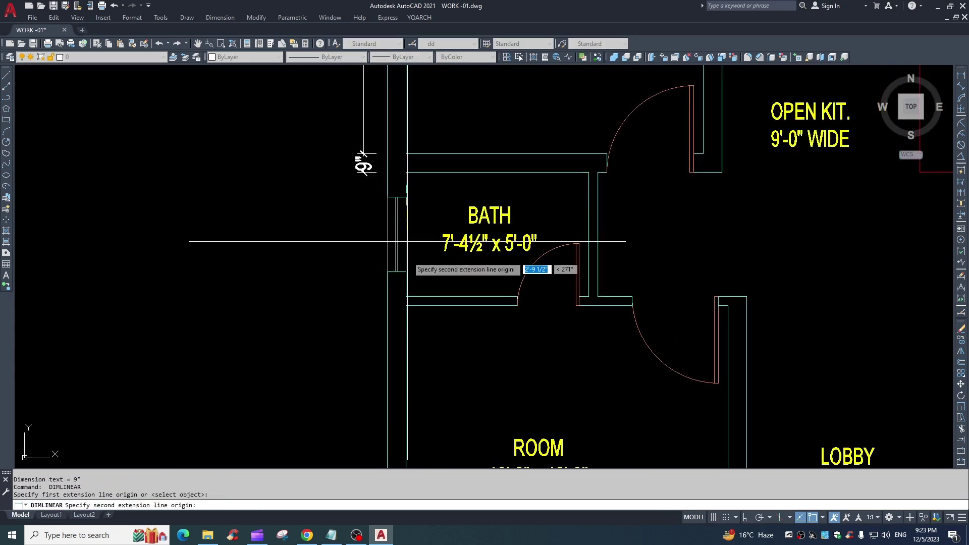
{"action": "left_click", "coordinate": [406, 296]}
{"action": "scroll", "coordinate": [348, 172], "scroll_direction": "up", "scroll_amount": 2}
{"action": "left_click", "coordinate": [378, 184]}
{"action": "scroll", "coordinate": [406, 240], "scroll_direction": "down", "scroll_amount": 2}
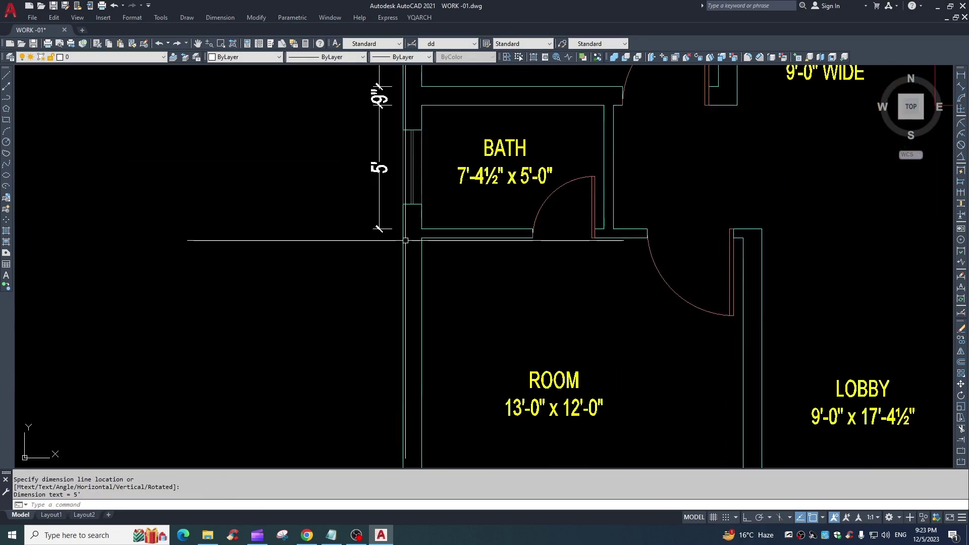
Add the 4½" dimension on the wall below the bath
{"action": "key", "text": "Return"}
{"action": "left_click", "coordinate": [405, 204]}
{"action": "left_click", "coordinate": [407, 308]}
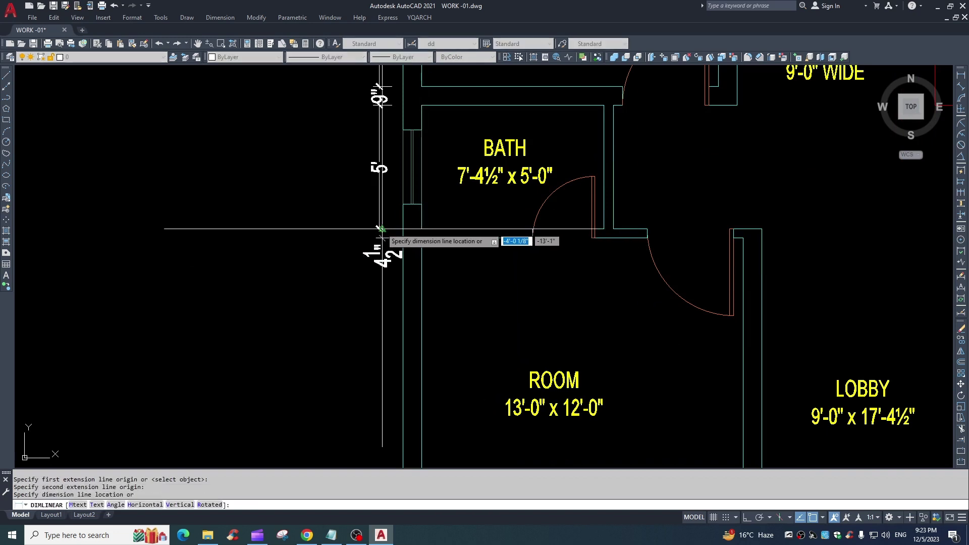
{"action": "left_click", "coordinate": [382, 228]}
{"action": "key", "text": "Escape"}
{"action": "key", "text": "Escape"}
{"action": "scroll", "coordinate": [392, 303], "scroll_direction": "down", "scroll_amount": 3}
{"action": "scroll", "coordinate": [381, 282], "scroll_direction": "up", "scroll_amount": 3}
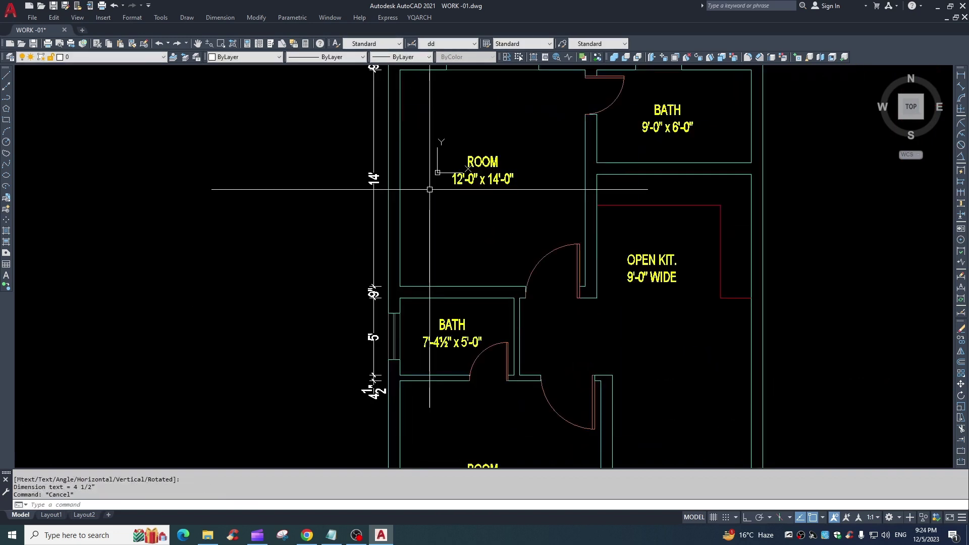
{"action": "left_click", "coordinate": [380, 278]}
Erase the four separate left-wall dimensions
{"action": "left_click", "coordinate": [366, 402]}
{"action": "type", "text": "e"}
{"action": "key", "text": "Return"}
{"action": "middle_click_drag", "start_coordinate": [353, 66], "coordinate": [372, 119]}
{"action": "scroll", "coordinate": [373, 119], "scroll_direction": "up", "scroll_amount": 3}
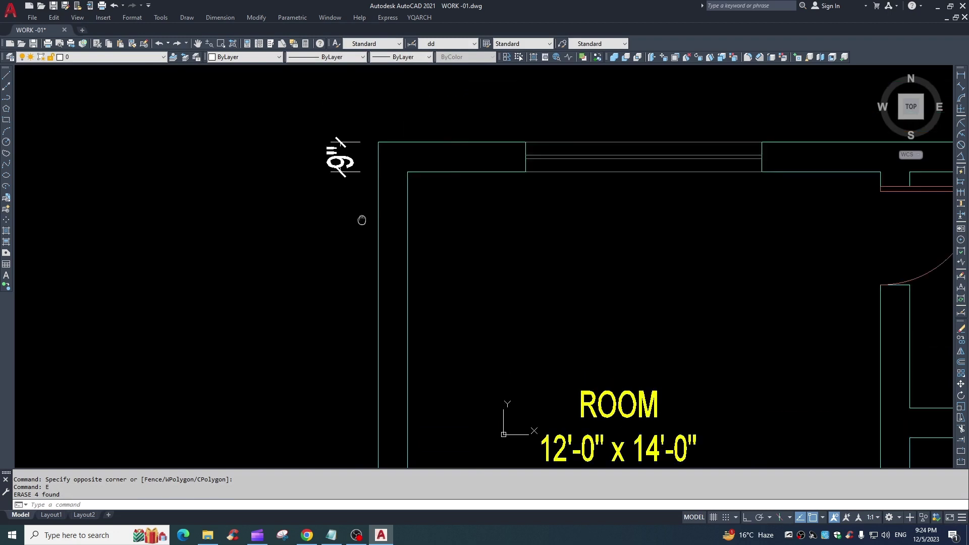
{"action": "scroll", "coordinate": [362, 220], "scroll_direction": "up", "scroll_amount": 2}
{"action": "middle_click_drag", "start_coordinate": [406, 251], "coordinate": [449, 265]}
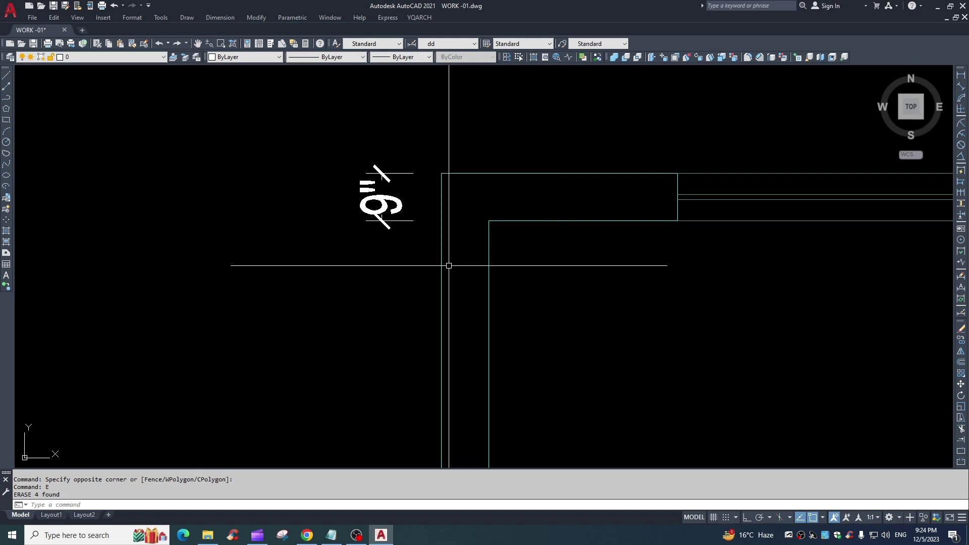
Continue from the top 9" dimension, adding the 14' and 9" segments
{"action": "type", "text": "DCO"}
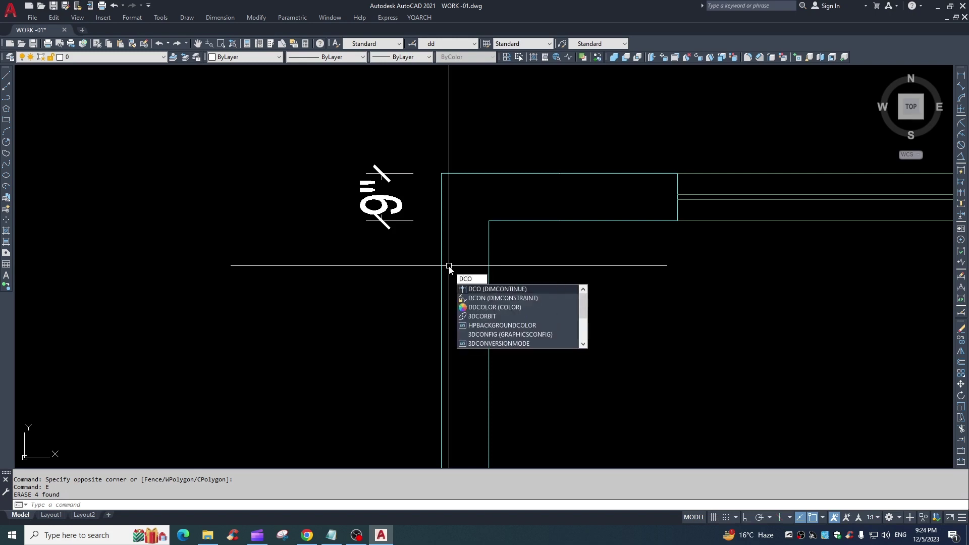
{"action": "key", "text": "Return"}
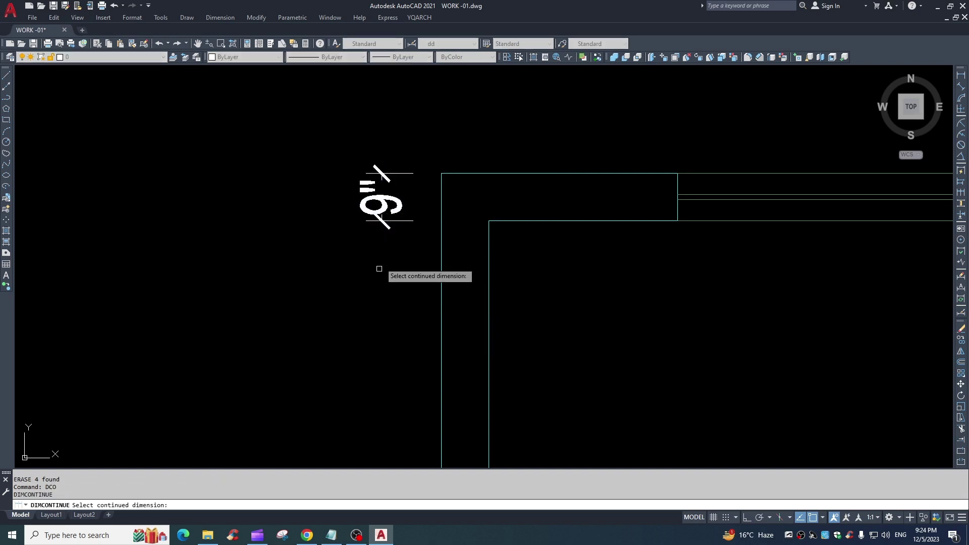
{"action": "scroll", "coordinate": [403, 177], "scroll_direction": "down", "scroll_amount": 2}
{"action": "scroll", "coordinate": [388, 227], "scroll_direction": "down", "scroll_amount": 2}
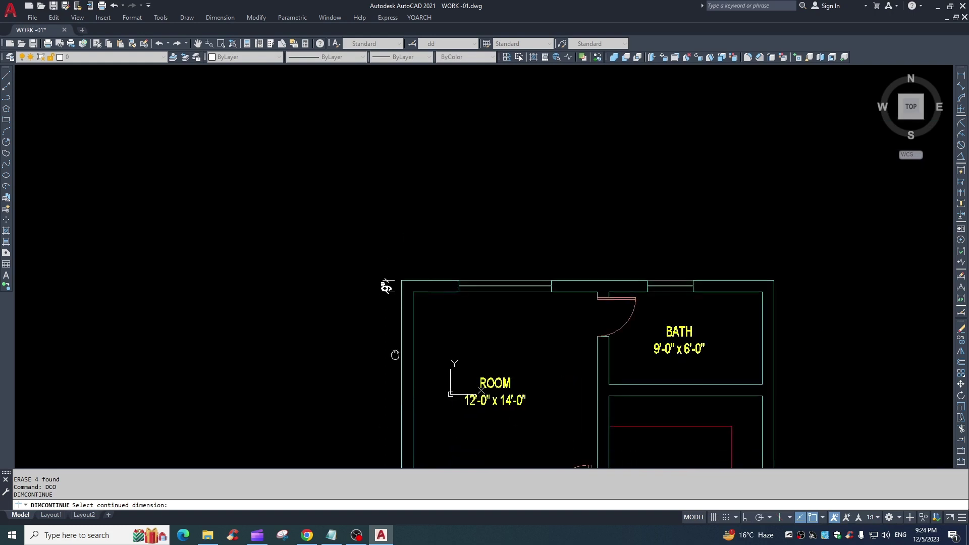
{"action": "scroll", "coordinate": [391, 247], "scroll_direction": "down", "scroll_amount": 1}
{"action": "scroll", "coordinate": [393, 256], "scroll_direction": "up", "scroll_amount": 5}
{"action": "scroll", "coordinate": [391, 230], "scroll_direction": "up", "scroll_amount": 2}
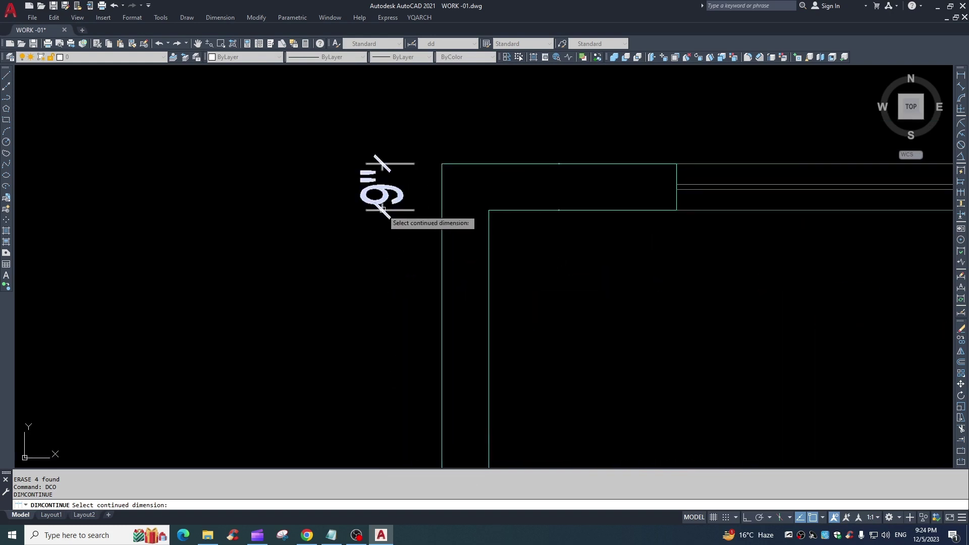
{"action": "left_click", "coordinate": [383, 209]}
{"action": "scroll", "coordinate": [388, 331], "scroll_direction": "down", "scroll_amount": 2}
{"action": "scroll", "coordinate": [412, 308], "scroll_direction": "up", "scroll_amount": 1}
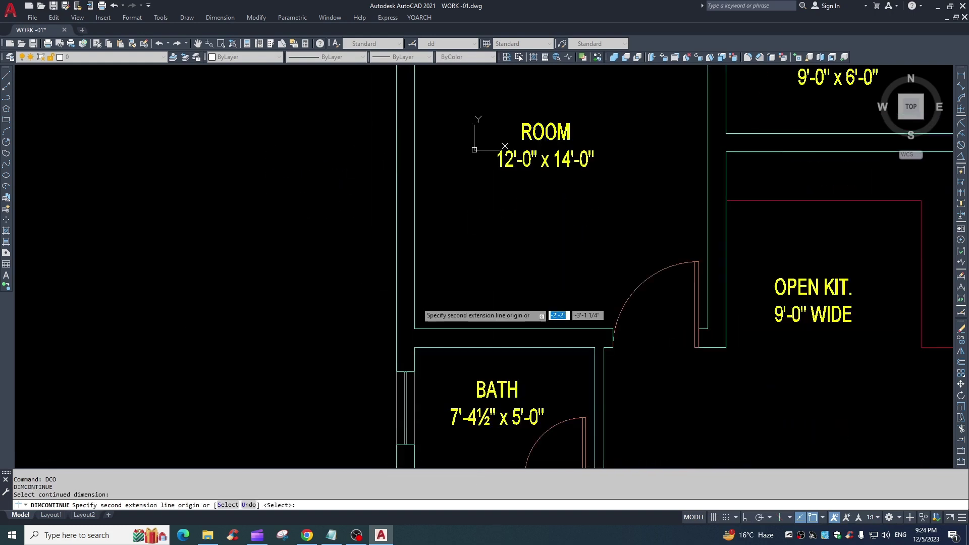
{"action": "left_click", "coordinate": [417, 328]}
{"action": "left_click", "coordinate": [417, 347]}
Extend the chain along the bath wall, then add the 12' and final 9" segments
{"action": "scroll", "coordinate": [398, 363], "scroll_direction": "down", "scroll_amount": 2}
{"action": "scroll", "coordinate": [398, 283], "scroll_direction": "up", "scroll_amount": 2}
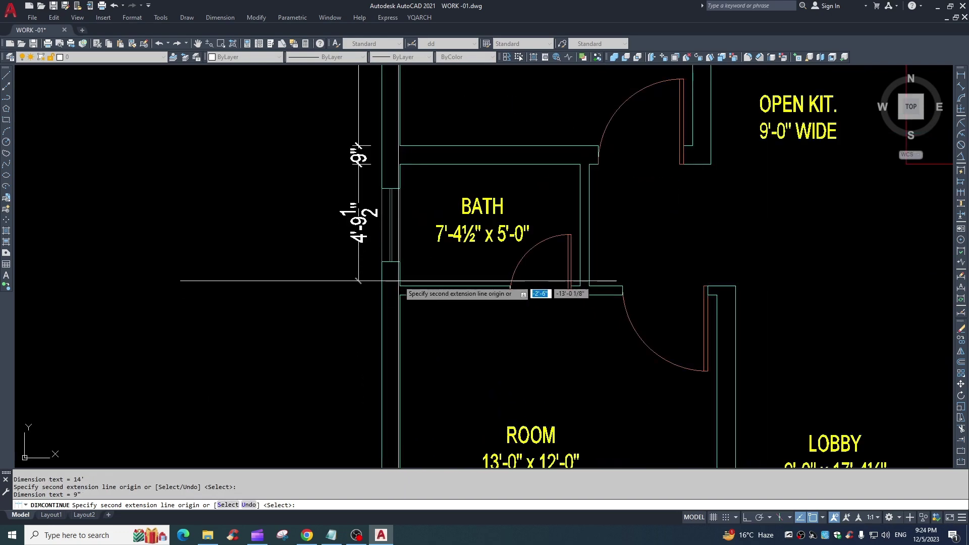
{"action": "left_click", "coordinate": [399, 283]}
{"action": "scroll", "coordinate": [403, 303], "scroll_direction": "down", "scroll_amount": 2}
{"action": "scroll", "coordinate": [373, 294], "scroll_direction": "up", "scroll_amount": 2}
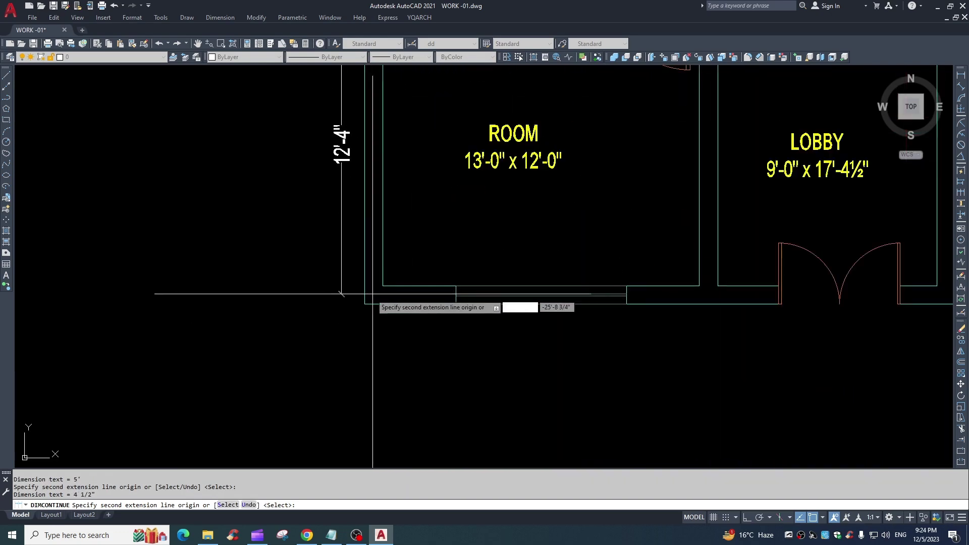
{"action": "left_click", "coordinate": [374, 286]}
{"action": "scroll", "coordinate": [373, 288], "scroll_direction": "down", "scroll_amount": 1}
{"action": "left_click", "coordinate": [367, 303]}
{"action": "key", "text": "Escape"}
{"action": "scroll", "coordinate": [432, 303], "scroll_direction": "down", "scroll_amount": 1}
{"action": "mouse_move", "coordinate": [432, 283]}
{"action": "middle_mouse_down"}
{"action": "mouse_move", "coordinate": [431, 341]}
{"action": "mouse_move", "coordinate": [399, 262]}
{"action": "middle_mouse_up"}
{"action": "scroll", "coordinate": [399, 263], "scroll_direction": "down", "scroll_amount": 1}
{"action": "key", "text": "Escape"}
Add an overall 33'-7½" vertical dimension outside the chain
{"action": "type", "text": "d"}
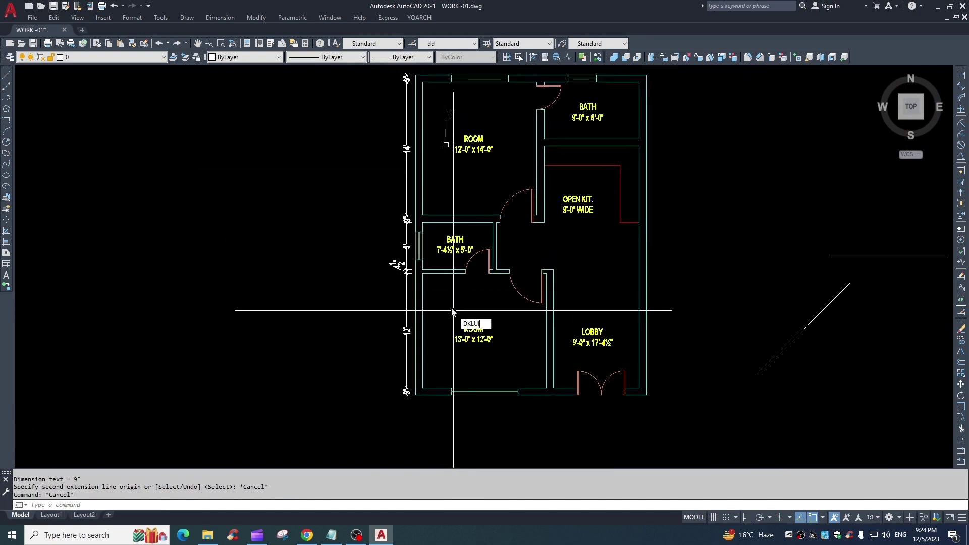
{"action": "key", "text": "Return"}
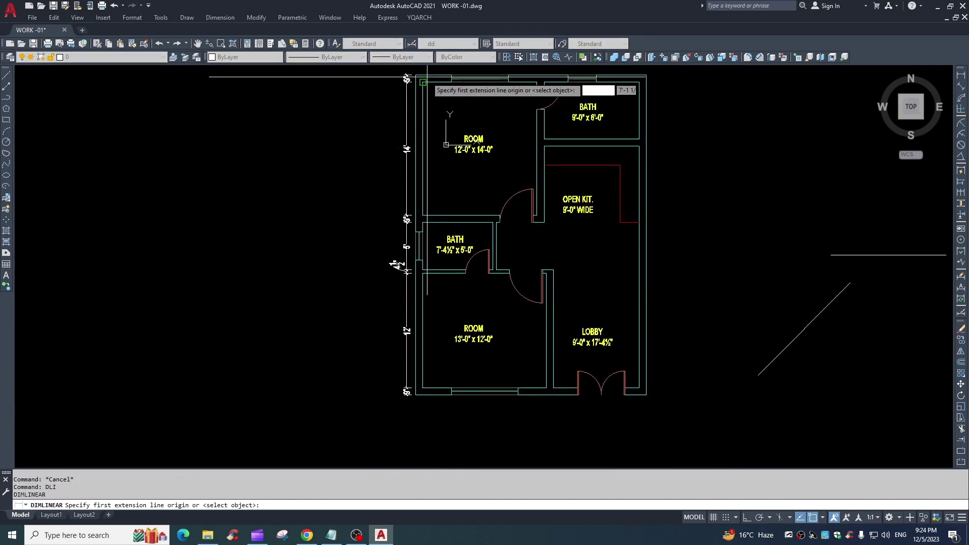
{"action": "left_click", "coordinate": [427, 77]}
{"action": "left_click", "coordinate": [428, 395]}
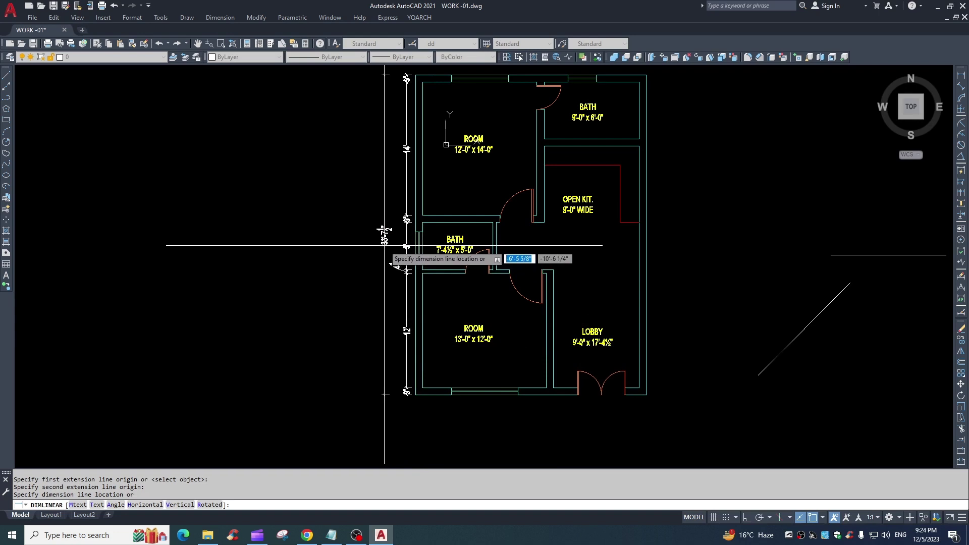
{"action": "left_click", "coordinate": [384, 245]}
{"action": "middle_click_drag", "start_coordinate": [413, 104], "coordinate": [418, 139]}
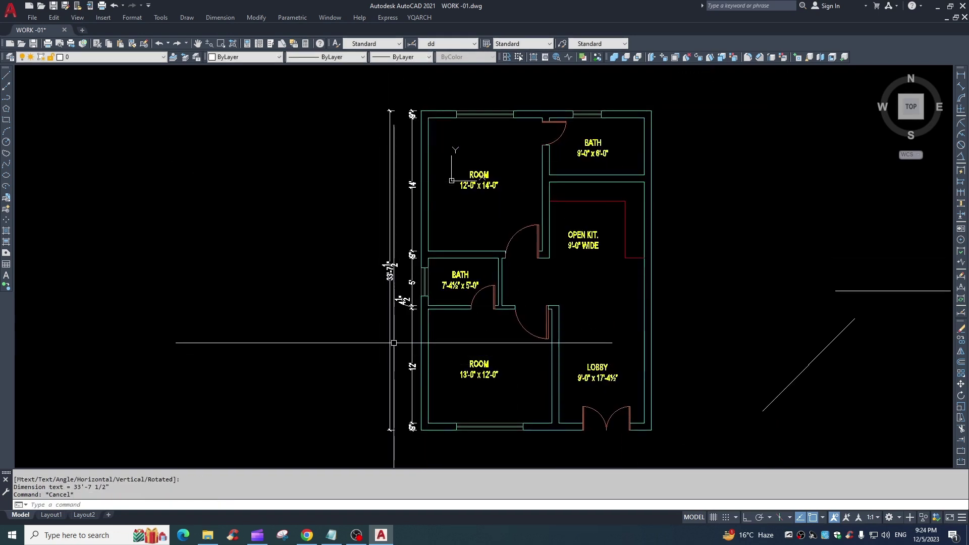
{"action": "middle_click_drag", "start_coordinate": [483, 218], "coordinate": [474, 285]}
{"action": "key", "text": "Escape"}
Dimension the 9" wall thickness at the left end of the top wall
{"action": "type", "text": "LI"}
{"action": "key", "text": "Return"}
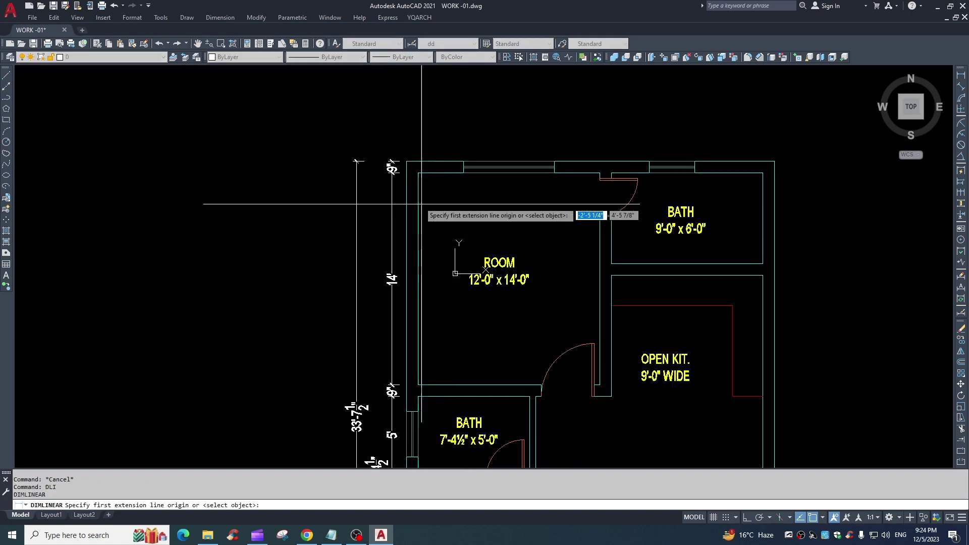
{"action": "scroll", "coordinate": [422, 205], "scroll_direction": "up", "scroll_amount": 3}
{"action": "scroll", "coordinate": [423, 205], "scroll_direction": "up", "scroll_amount": 2}
{"action": "left_click", "coordinate": [415, 163]}
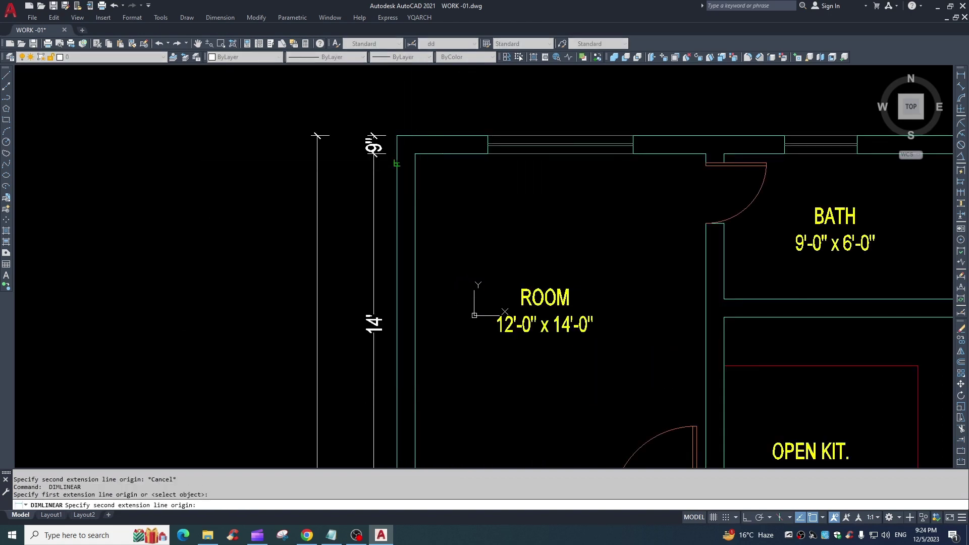
{"action": "left_click", "coordinate": [406, 113]}
{"action": "key", "text": "Escape"}
Continue the top chain from the 9" dimension with 12', 9" and 10' segments
{"action": "type", "text": "DCO"}
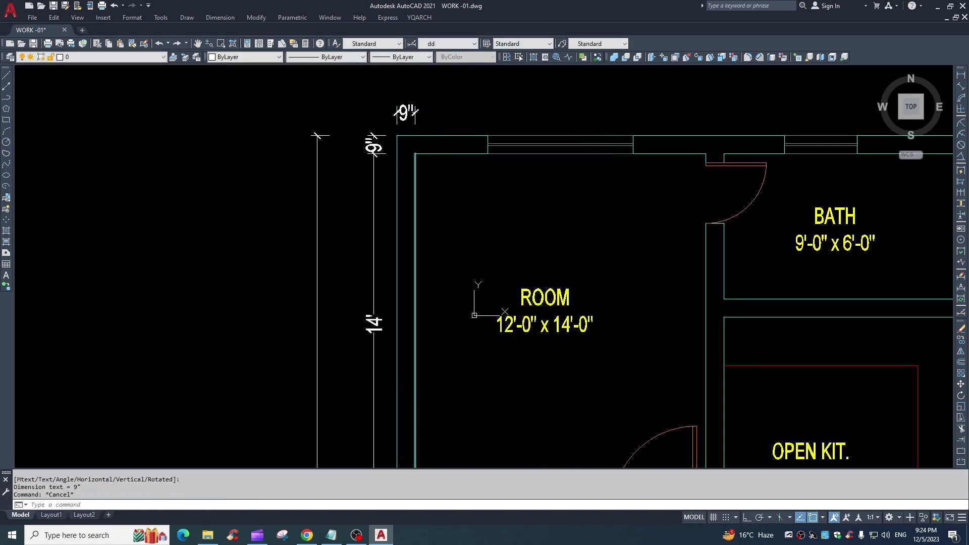
{"action": "key", "text": "Return"}
{"action": "key", "text": "Return"}
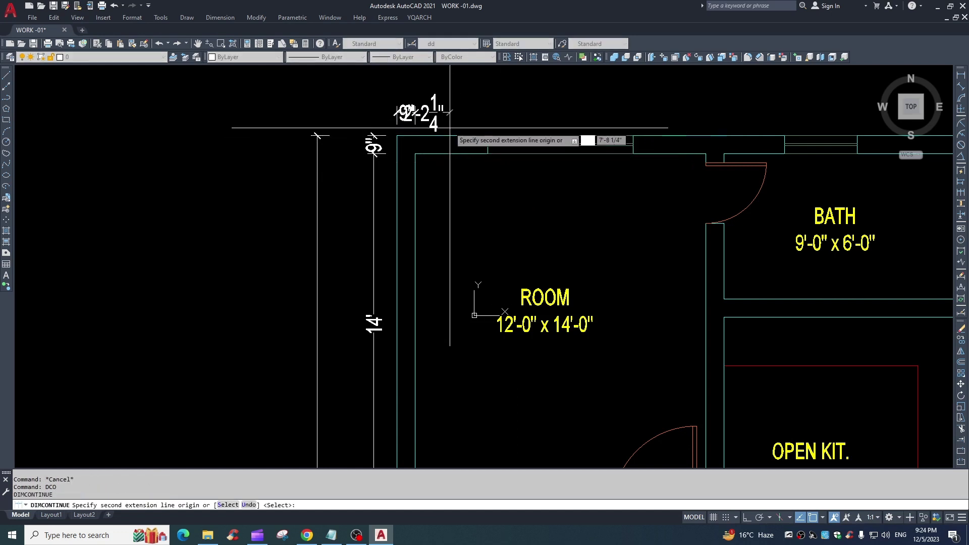
{"action": "key", "text": "Return"}
{"action": "left_click", "coordinate": [414, 114]}
{"action": "key", "text": "Escape"}
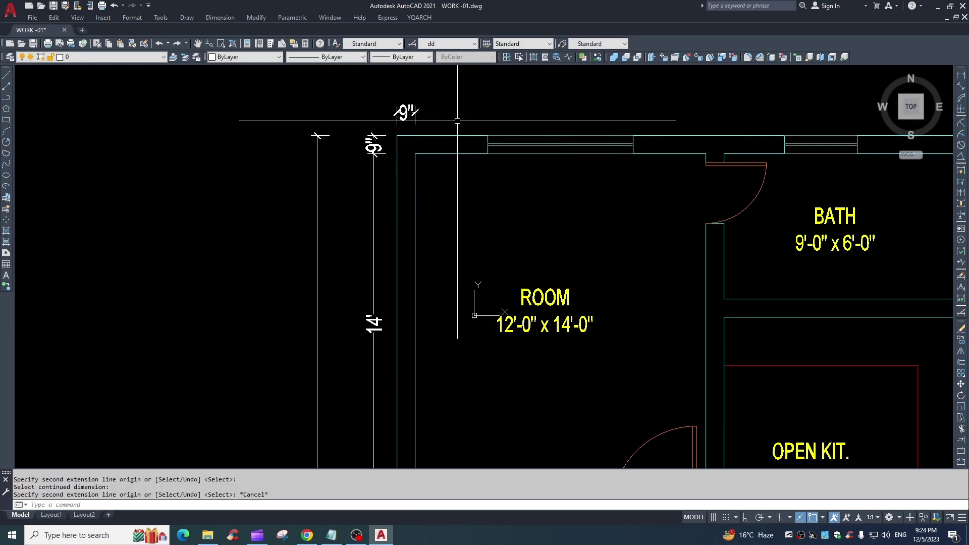
{"action": "key", "text": "Return"}
{"action": "key", "text": "Return"}
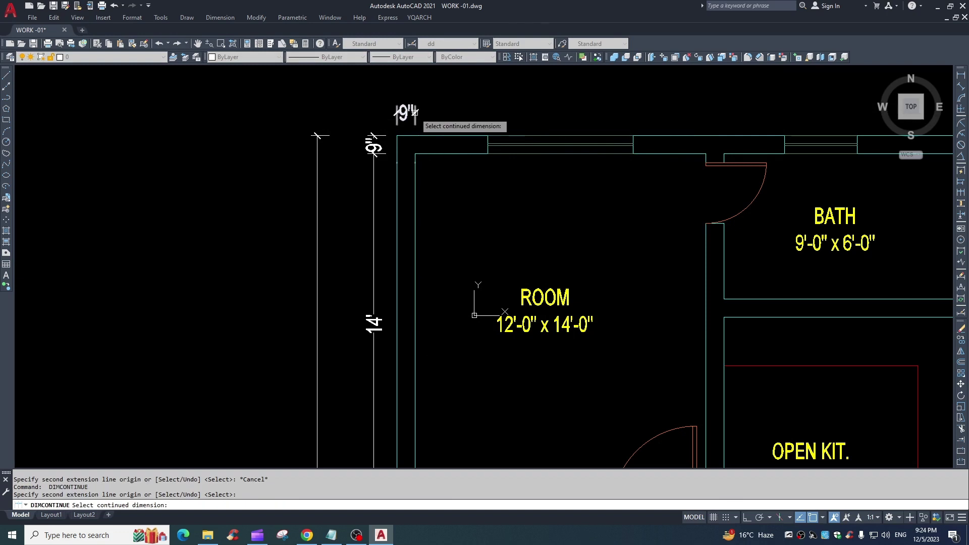
{"action": "left_click", "coordinate": [404, 113]}
{"action": "middle_click_drag", "start_coordinate": [539, 160], "coordinate": [416, 166]}
{"action": "left_click", "coordinate": [582, 169]}
{"action": "left_click", "coordinate": [600, 161]}
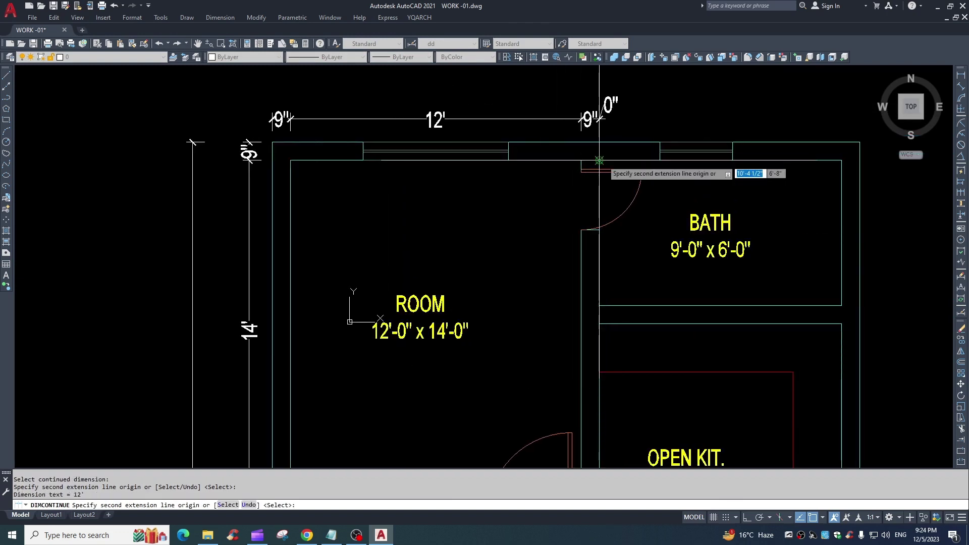
{"action": "middle_click_drag", "start_coordinate": [600, 172], "coordinate": [458, 181]}
{"action": "left_click", "coordinate": [700, 166]}
{"action": "key", "text": "Escape"}
{"action": "key", "text": "Escape"}
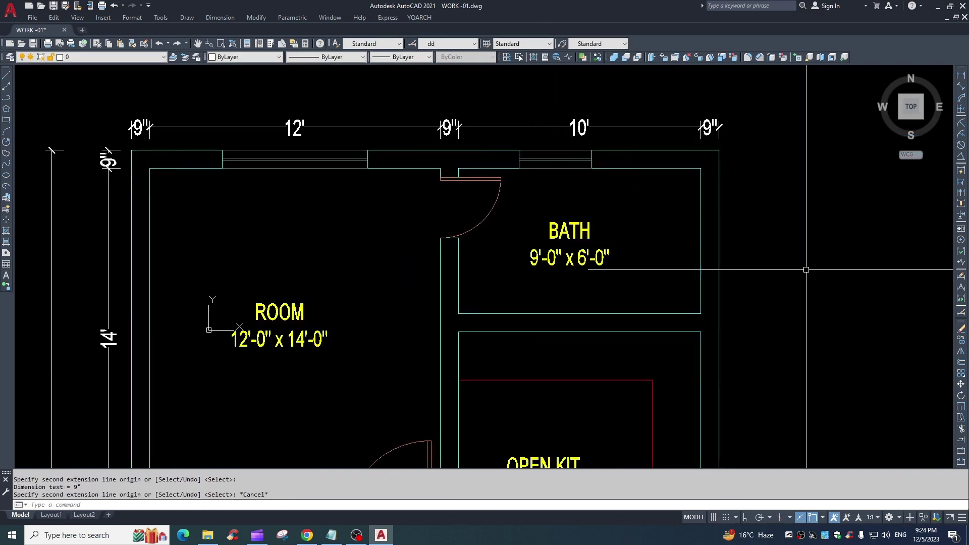
{"action": "scroll", "coordinate": [587, 231], "scroll_direction": "down", "scroll_amount": 2}
Add a 24'-3" linear dimension between the outer top corners, above the chain
{"action": "key", "text": "Escape"}
{"action": "scroll", "coordinate": [637, 296], "scroll_direction": "down", "scroll_amount": 2}
{"action": "type", "text": "DI"}
{"action": "key", "text": "Return"}
{"action": "scroll", "coordinate": [656, 217], "scroll_direction": "up", "scroll_amount": 2}
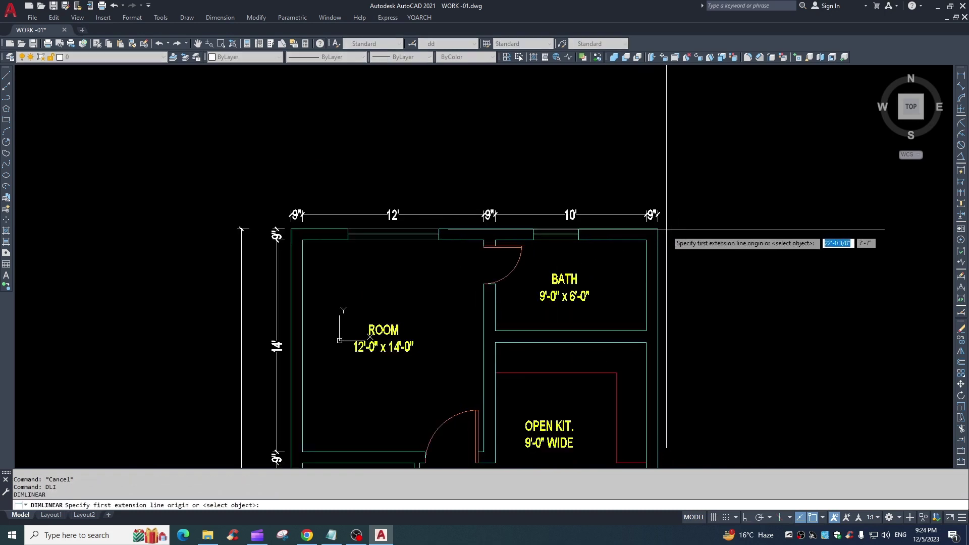
{"action": "left_click", "coordinate": [658, 229]}
{"action": "left_click", "coordinate": [290, 229]}
{"action": "left_click", "coordinate": [396, 196]}
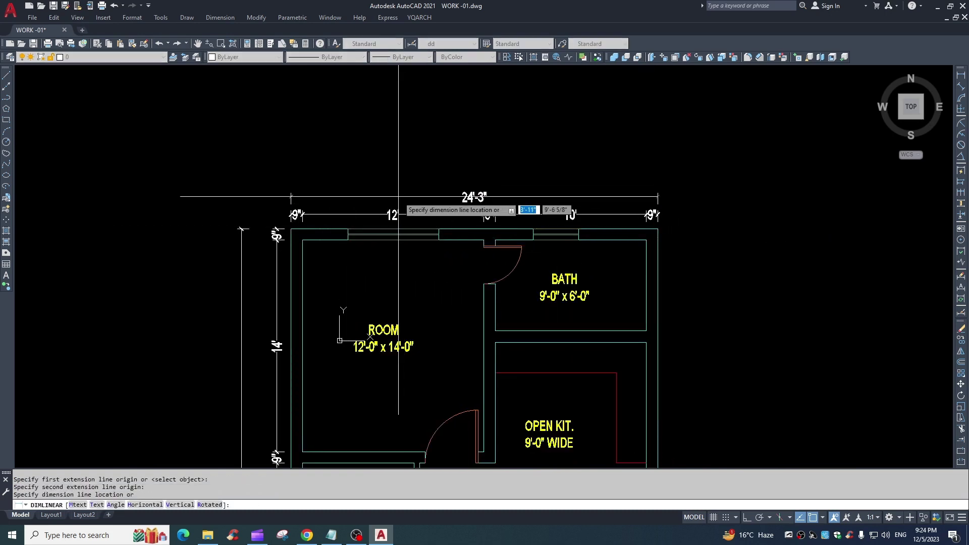
{"action": "key", "text": "Escape"}
{"action": "mouse_move", "coordinate": [565, 295]}
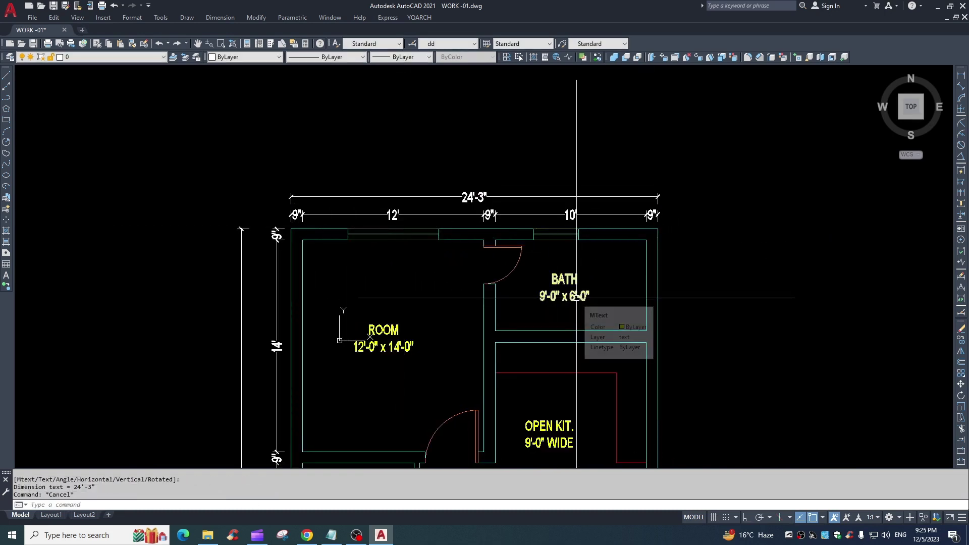
{"action": "scroll", "coordinate": [576, 237], "scroll_direction": "down", "scroll_amount": 4}
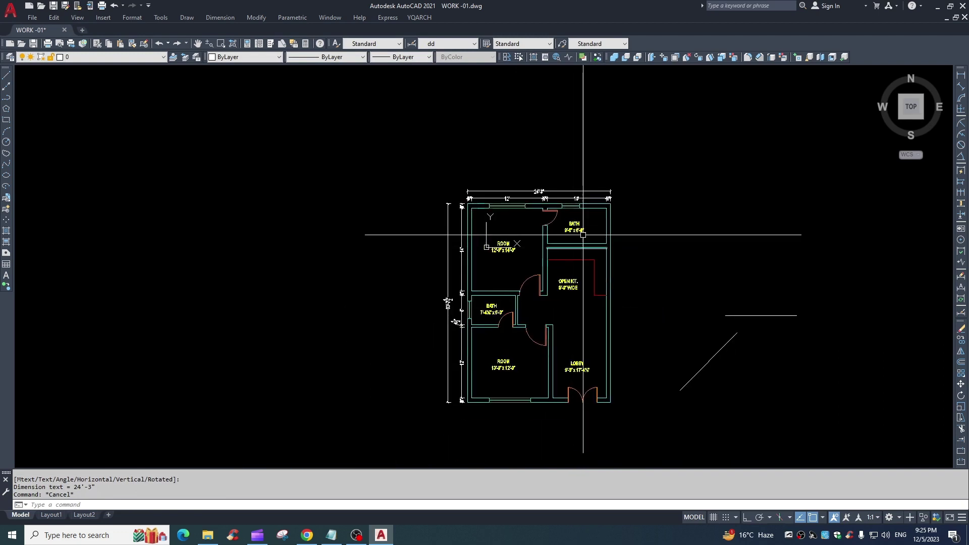
{"action": "key", "text": "Escape"}
{"action": "middle_click_drag", "start_coordinate": [496, 346], "coordinate": [439, 299]}
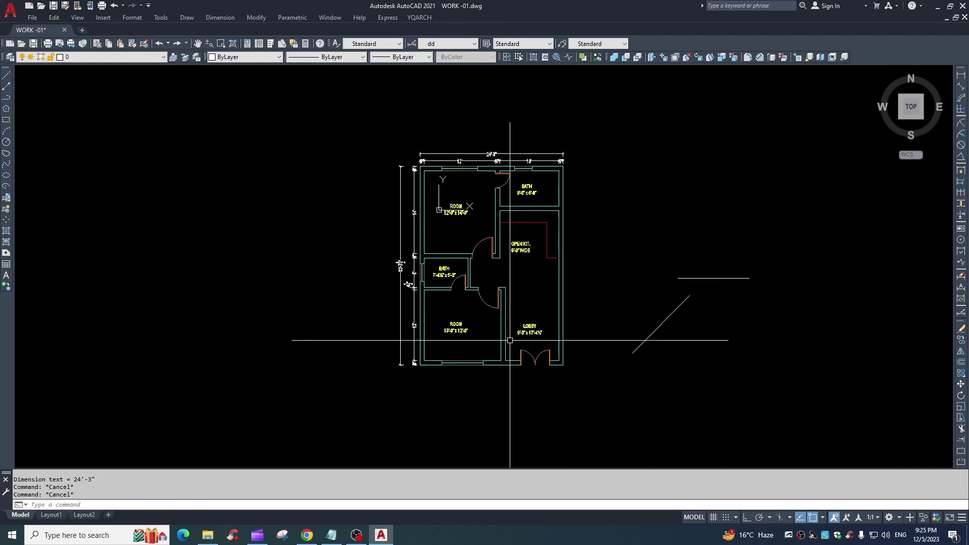
{"action": "scroll", "coordinate": [567, 194], "scroll_direction": "up", "scroll_amount": 2}
Dimension the 9" top wall thickness at the right outer wall
{"action": "type", "text": "li"}
{"action": "key", "text": "Return"}
{"action": "scroll", "coordinate": [553, 202], "scroll_direction": "up", "scroll_amount": 3}
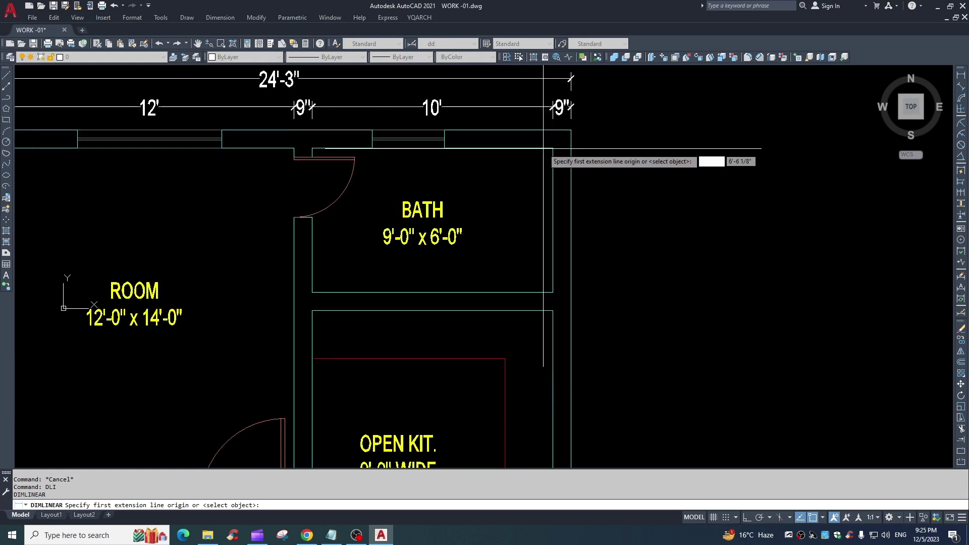
{"action": "left_click", "coordinate": [545, 144]}
{"action": "left_click", "coordinate": [571, 133]}
{"action": "key", "text": "Escape"}
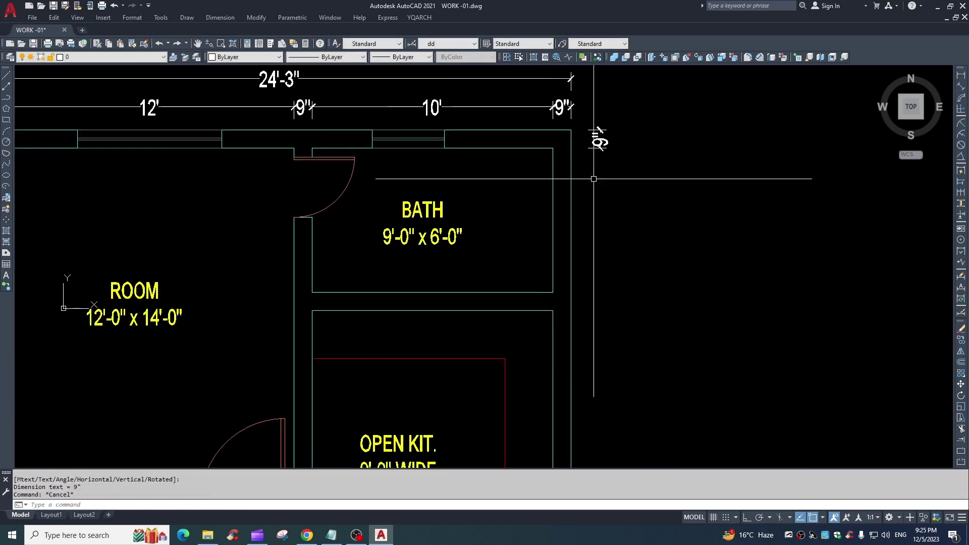
Continue from the 9" dimension down the right wall, then undo the misplaced picks
{"action": "type", "text": "dco"}
{"action": "key", "text": "Return"}
{"action": "key", "text": "Return"}
{"action": "left_click", "coordinate": [598, 137]}
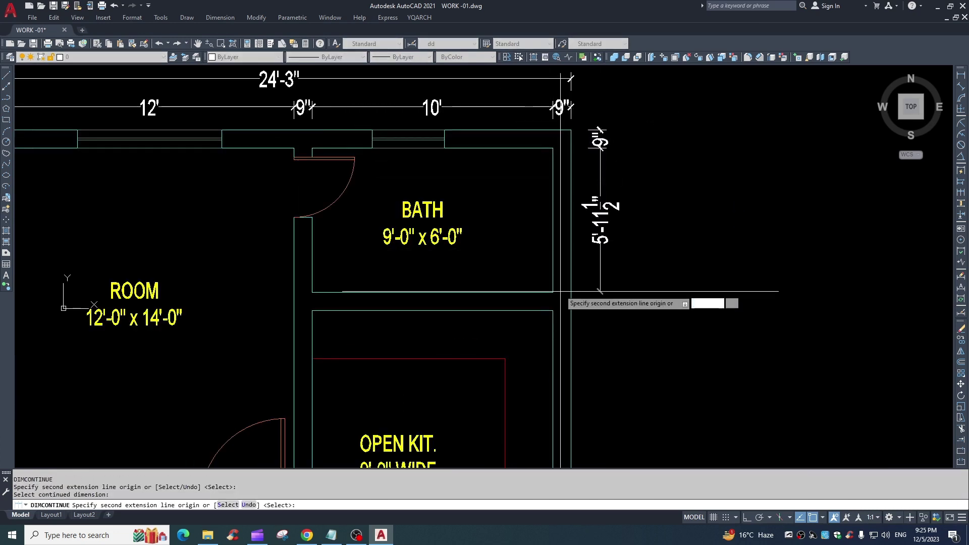
{"action": "left_click", "coordinate": [600, 293]}
{"action": "left_click", "coordinate": [600, 310]}
{"action": "scroll", "coordinate": [595, 354], "scroll_direction": "down", "scroll_amount": 3}
{"action": "scroll", "coordinate": [576, 298], "scroll_direction": "down", "scroll_amount": 2}
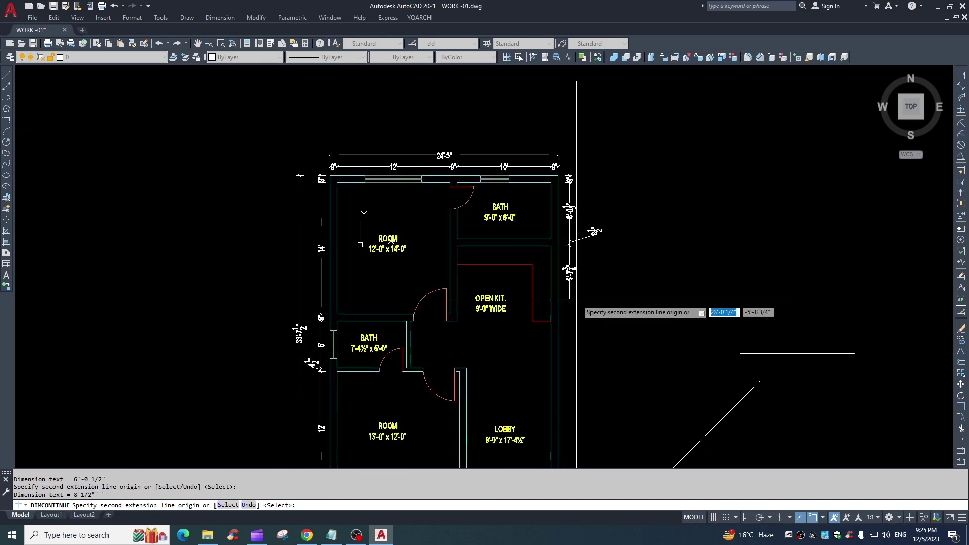
{"action": "scroll", "coordinate": [576, 299], "scroll_direction": "up", "scroll_amount": 5}
{"action": "type", "text": "U"}
{"action": "key", "text": "Return"}
{"action": "type", "text": "U"}
{"action": "key", "text": "Return"}
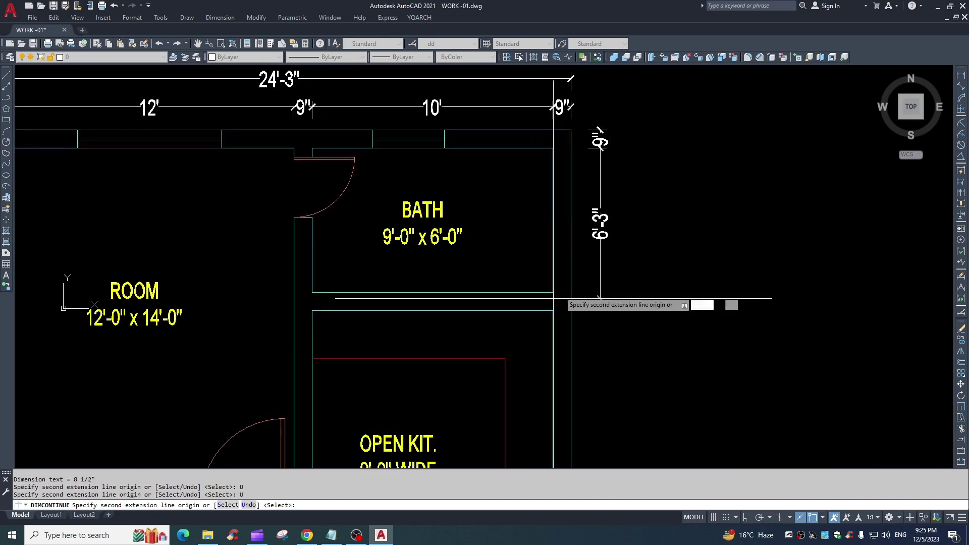
Continue the chain with the 6' bath span and the 9" wall below it
{"action": "left_click", "coordinate": [553, 292]}
{"action": "left_click", "coordinate": [553, 311]}
{"action": "scroll", "coordinate": [553, 310], "scroll_direction": "down", "scroll_amount": 5}
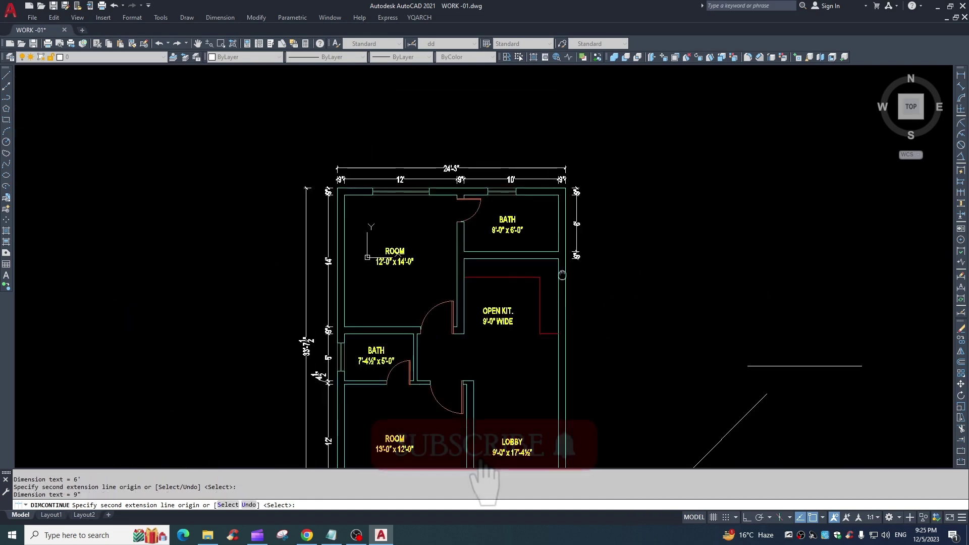
{"action": "scroll", "coordinate": [454, 252], "scroll_direction": "up", "scroll_amount": 4}
{"action": "scroll", "coordinate": [454, 253], "scroll_direction": "down", "scroll_amount": 4}
{"action": "scroll", "coordinate": [539, 374], "scroll_direction": "up", "scroll_amount": 5}
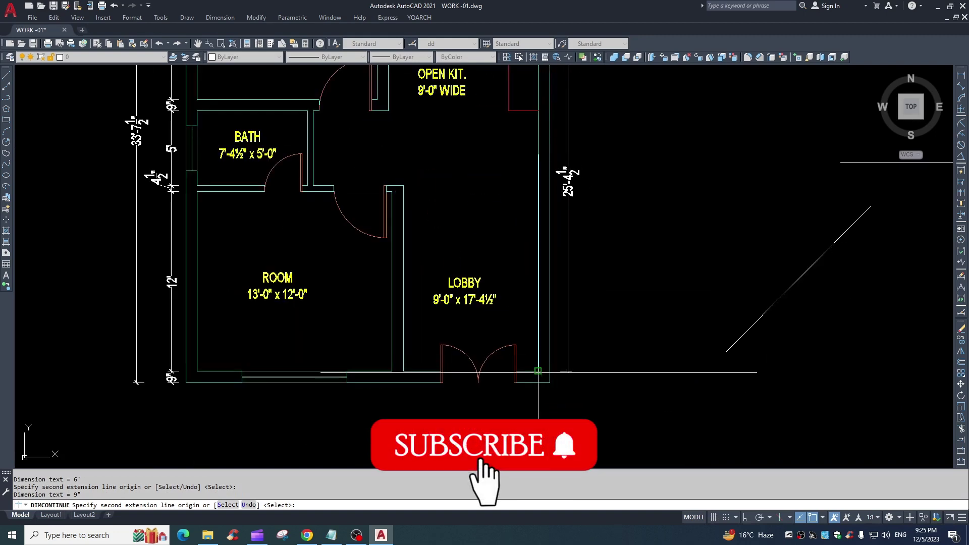
{"action": "key", "text": "Escape"}
{"action": "key", "text": "Escape"}
{"action": "scroll", "coordinate": [539, 376], "scroll_direction": "down", "scroll_amount": 3}
{"action": "scroll", "coordinate": [495, 281], "scroll_direction": "down", "scroll_amount": 3}
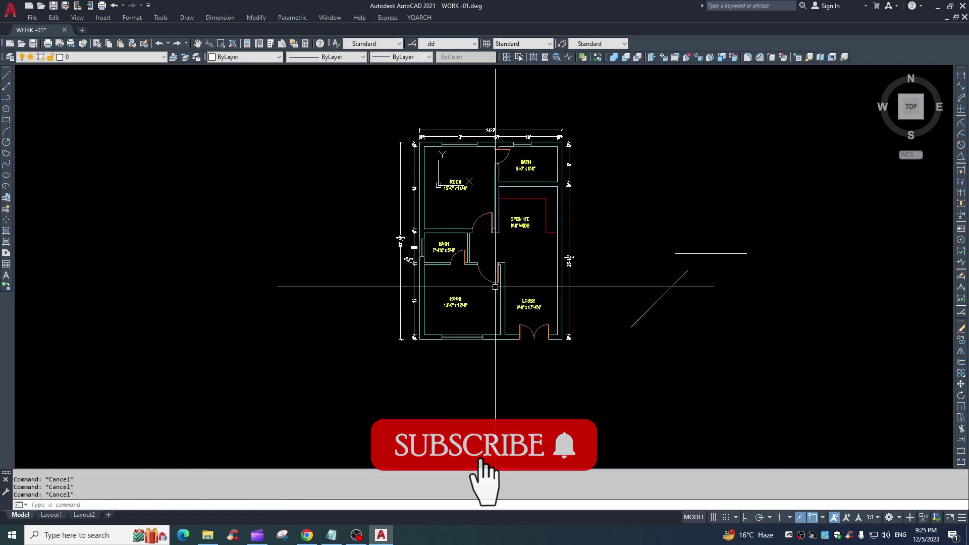
{"action": "scroll", "coordinate": [509, 297], "scroll_direction": "up", "scroll_amount": 1}
Create a new DIM layer with colour 222 in the layer manager
{"action": "type", "text": "Lla"}
{"action": "key", "text": "Return"}
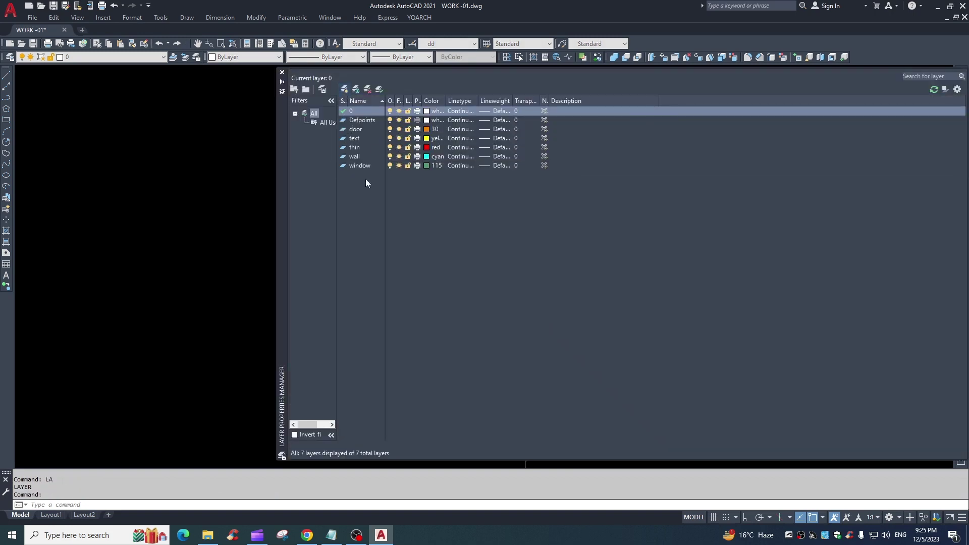
{"action": "key", "text": "alt+n"}
{"action": "type", "text": "DO"}
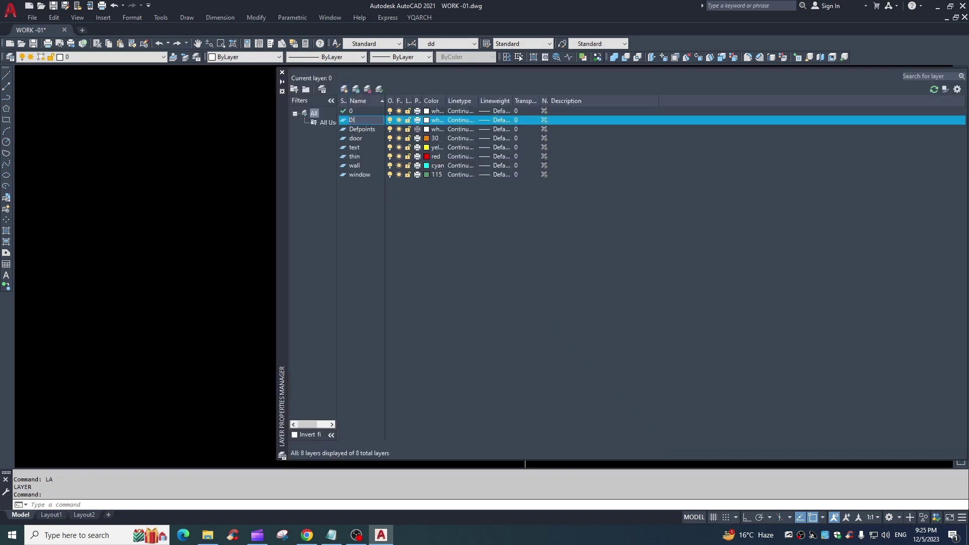
{"action": "left_click", "coordinate": [427, 120]}
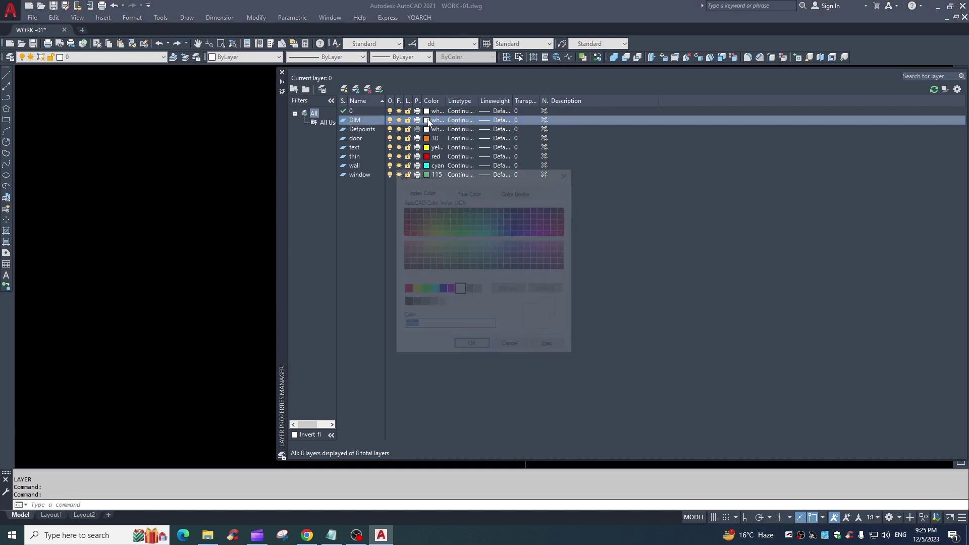
{"action": "type", "text": "222"}
{"action": "key", "text": "Return"}
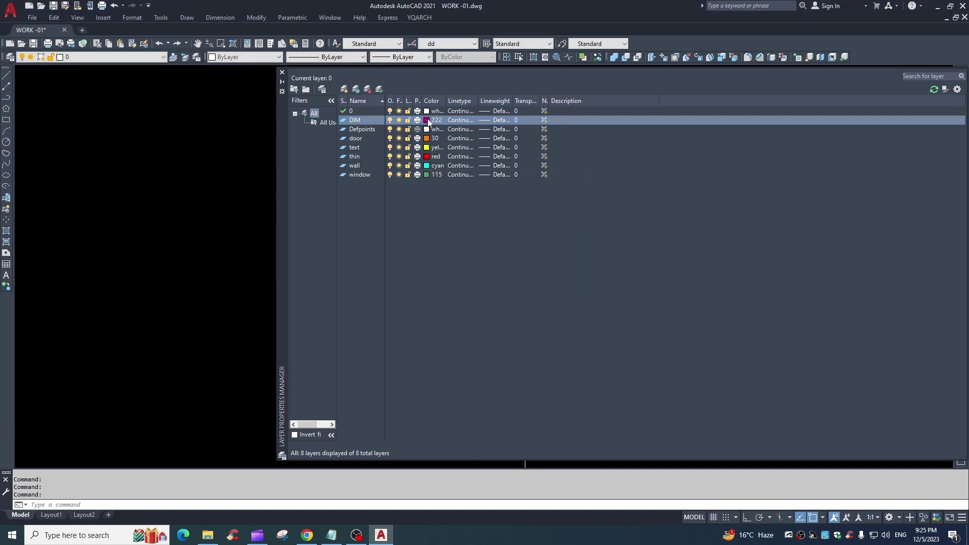
{"action": "left_click", "coordinate": [281, 73]}
Select all the plan's dimensions and move them onto the DIM layer
{"action": "left_click", "coordinate": [625, 113]}
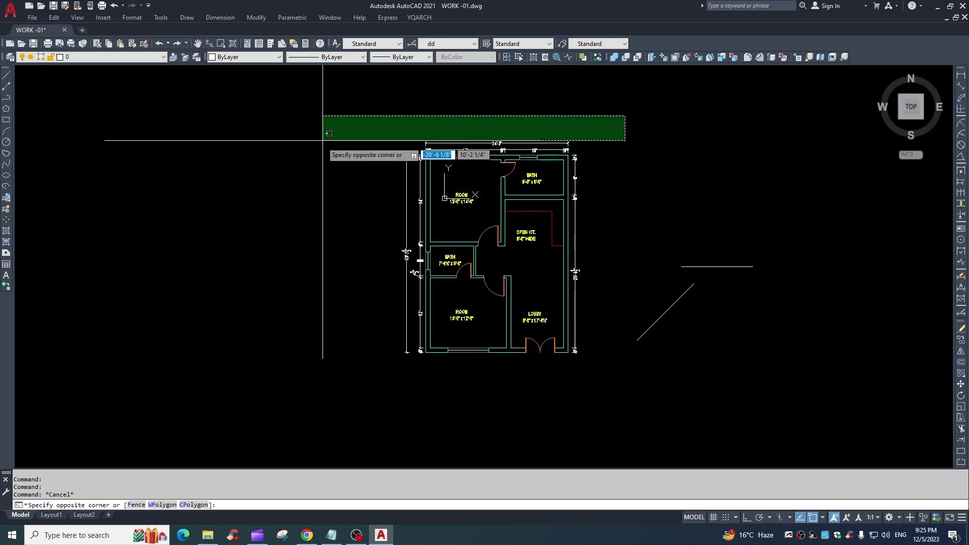
{"action": "left_click", "coordinate": [342, 149]}
{"action": "left_click", "coordinate": [420, 348]}
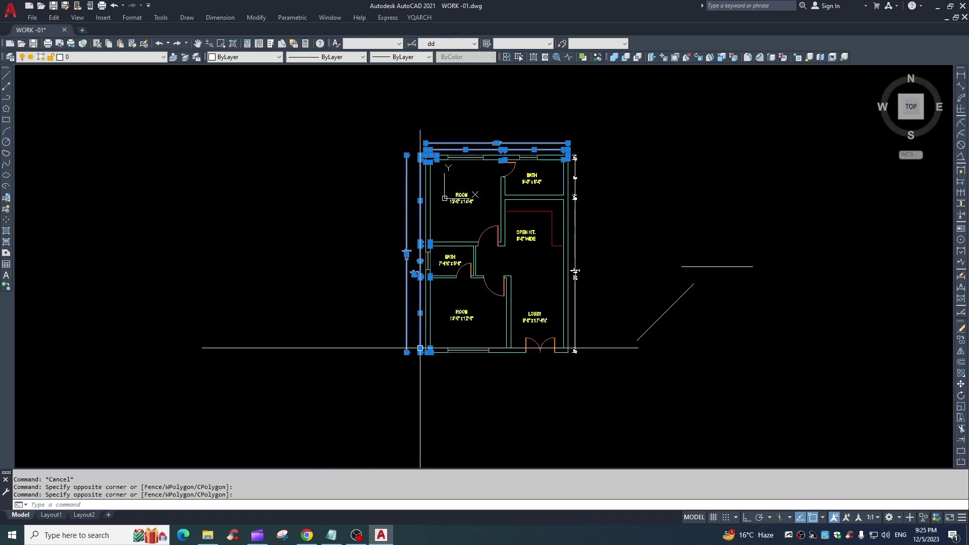
{"action": "left_click", "coordinate": [645, 125]}
{"action": "left_click", "coordinate": [570, 354]}
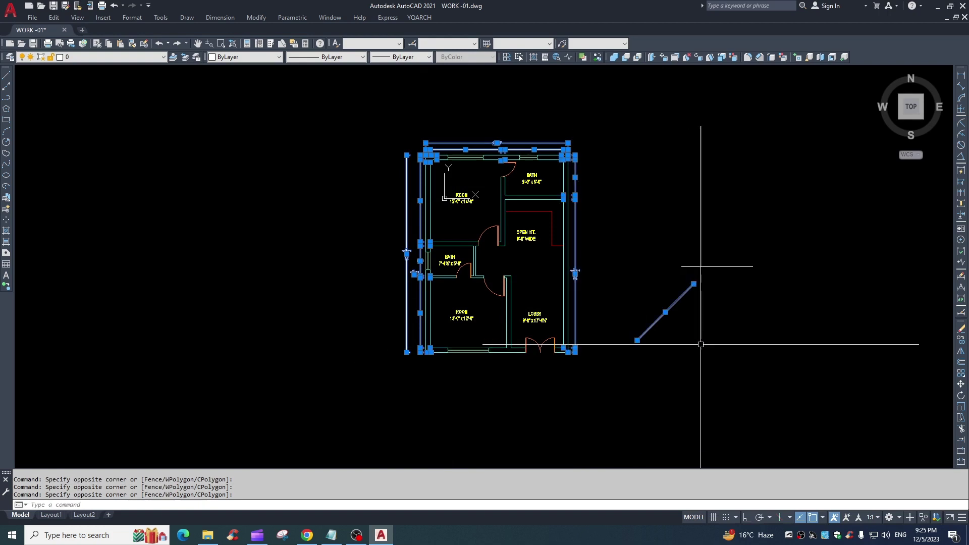
{"action": "left_click", "coordinate": [670, 229]}
{"action": "left_click", "coordinate": [430, 103]}
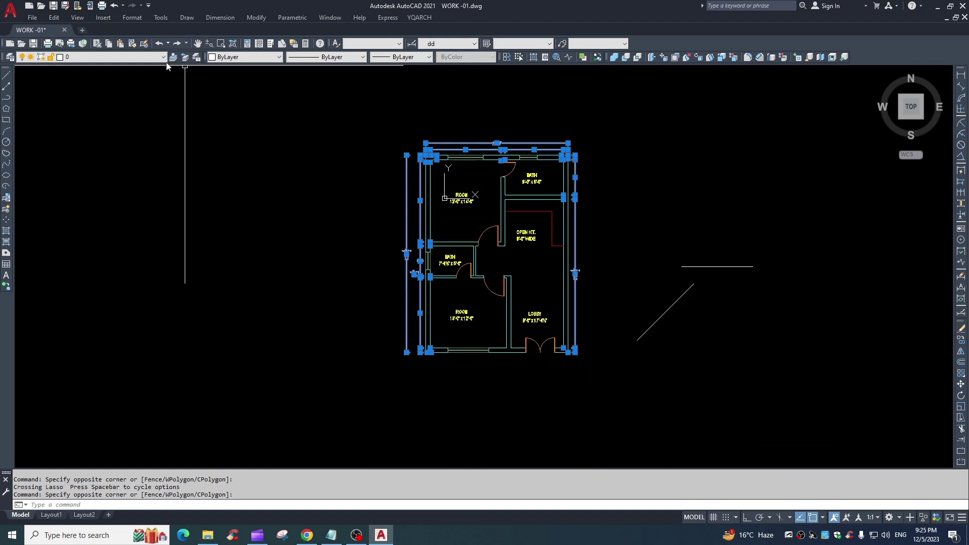
{"action": "left_click", "coordinate": [164, 56]}
{"action": "left_click", "coordinate": [101, 81]}
{"action": "key", "text": "Escape"}
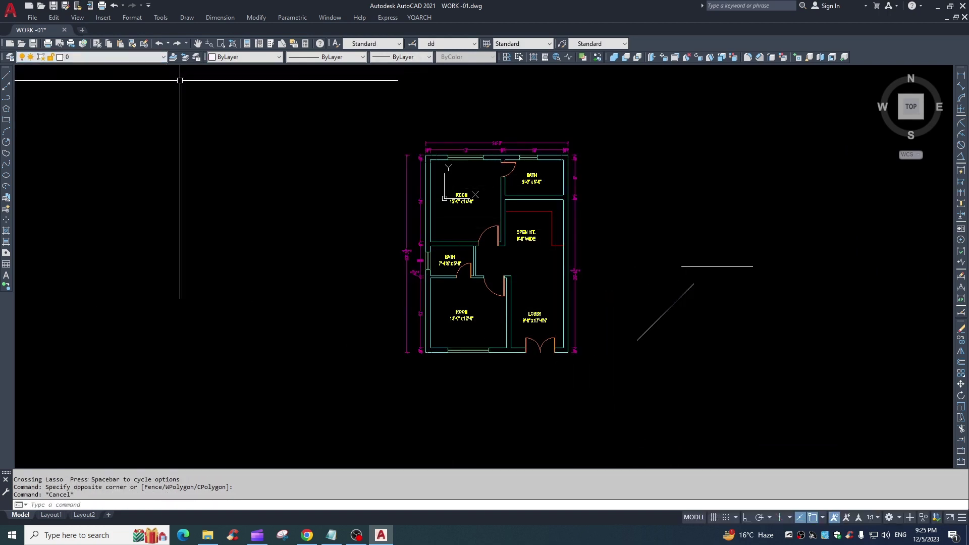
{"action": "scroll", "coordinate": [486, 188], "scroll_direction": "up", "scroll_amount": 3}
{"action": "middle_click_drag", "start_coordinate": [486, 187], "coordinate": [292, 166]}
{"action": "key", "text": "Escape"}
{"action": "key", "text": "Escape"}
Add a 3' dimension to the window edge inside the top wall
{"action": "type", "text": "DLI"}
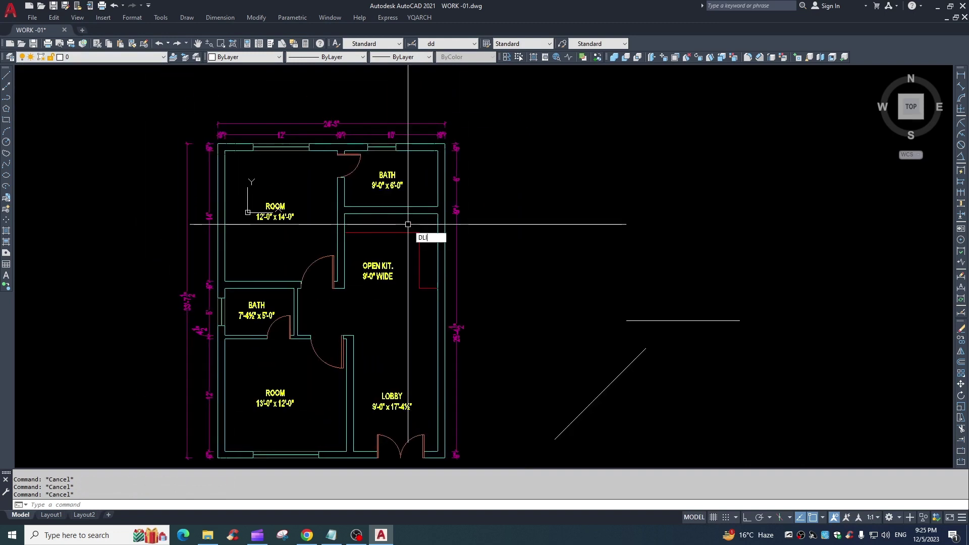
{"action": "key", "text": "Return"}
{"action": "scroll", "coordinate": [253, 116], "scroll_direction": "up", "scroll_amount": 4}
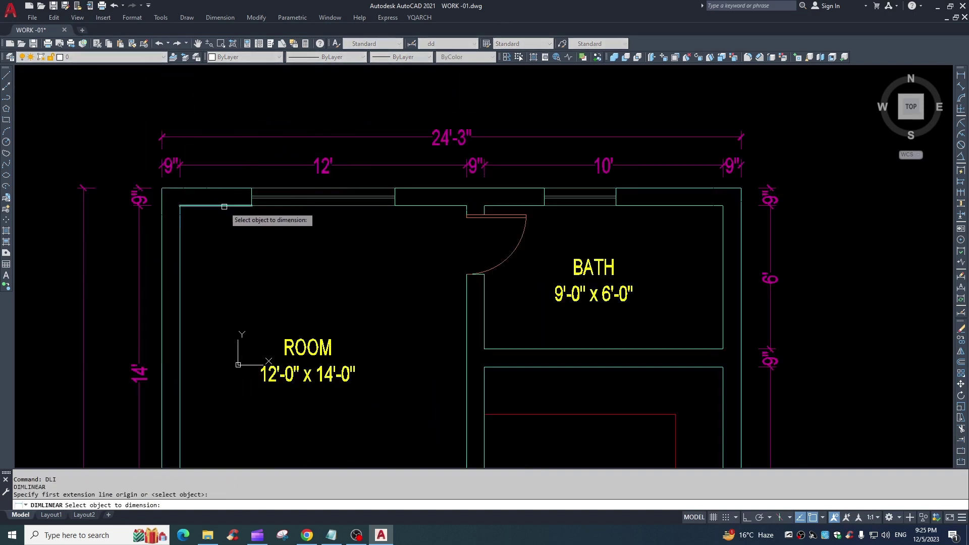
{"action": "left_click", "coordinate": [224, 206]}
{"action": "left_click", "coordinate": [227, 230]}
{"action": "type", "text": "ma"}
{"action": "key", "text": "Return"}
{"action": "left_click", "coordinate": [324, 165]}
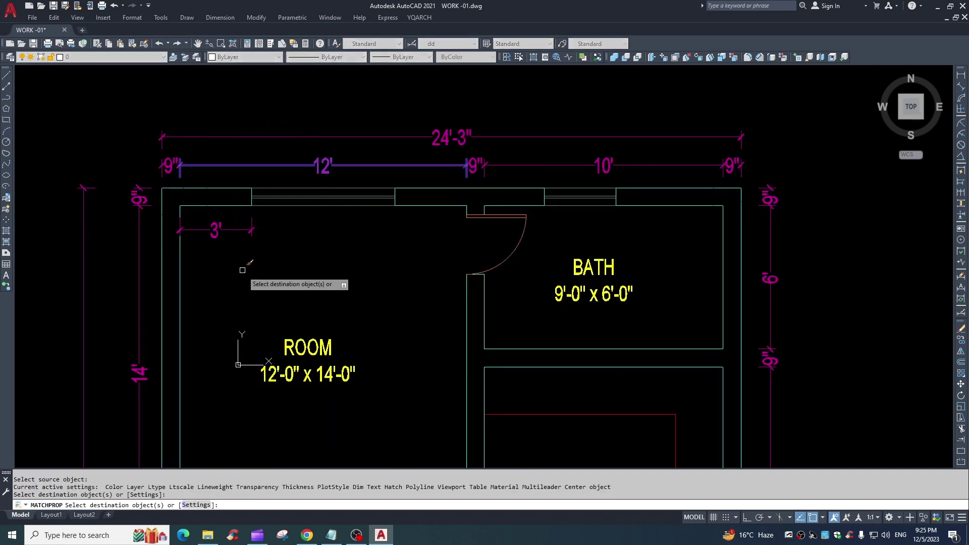
{"action": "key", "text": "Escape"}
Dimension the 6' window width and the 3' span to the wall corner
{"action": "type", "text": "DCO"}
{"action": "key", "text": "Return"}
{"action": "left_click", "coordinate": [252, 230]}
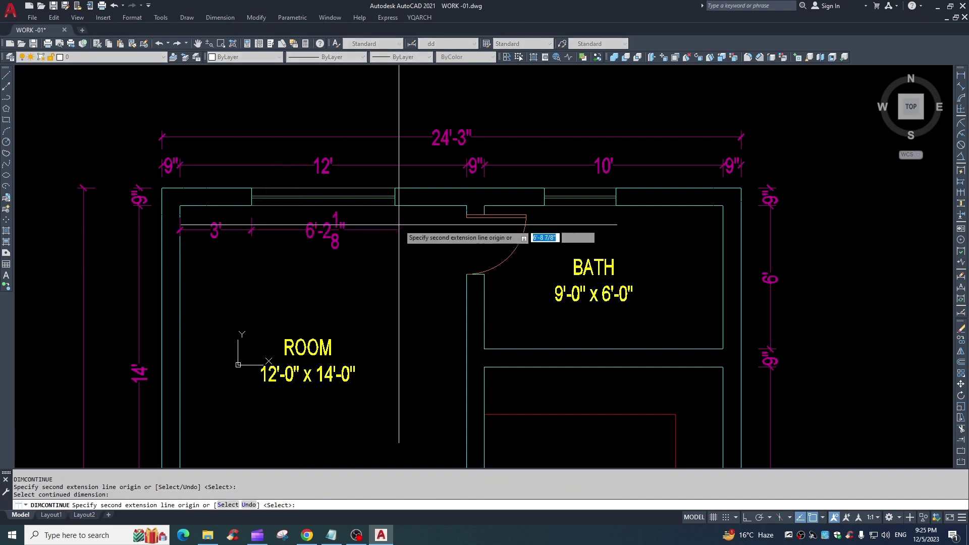
{"action": "left_click", "coordinate": [395, 205]}
{"action": "left_click", "coordinate": [466, 205]}
{"action": "key", "text": "Escape"}
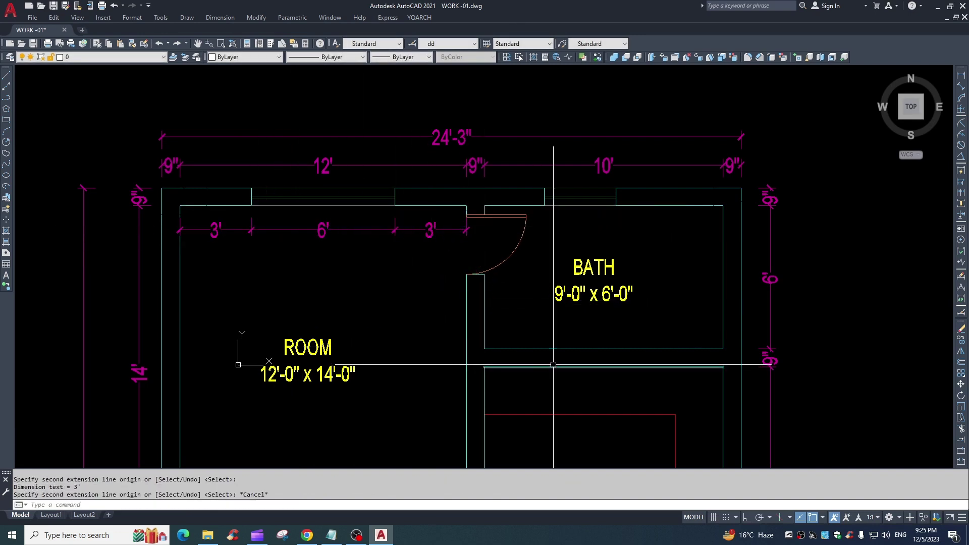
{"action": "right_click", "coordinate": [558, 366]}
{"action": "key", "text": "Escape"}
{"action": "scroll", "coordinate": [493, 245], "scroll_direction": "down", "scroll_amount": 2}
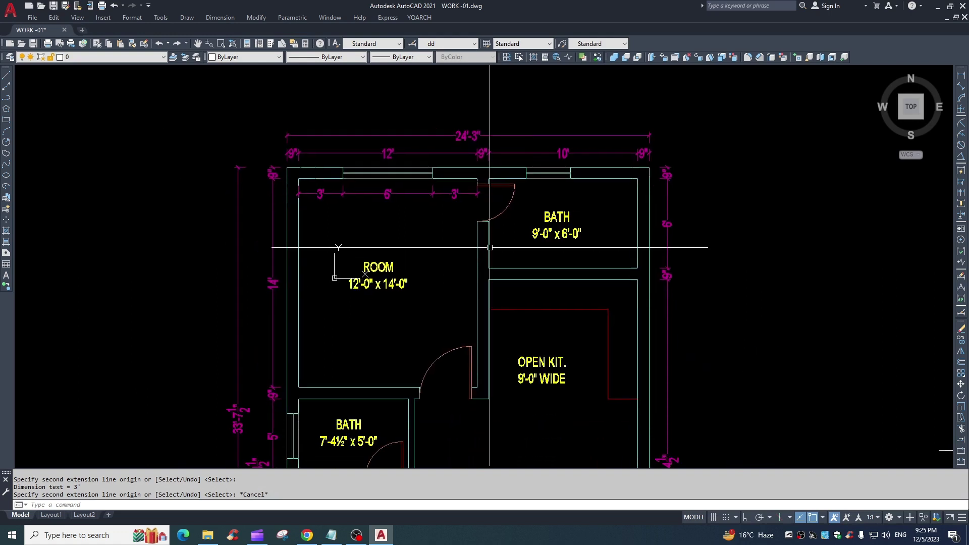
{"action": "mouse_move", "coordinate": [465, 320]}
{"action": "middle_mouse_down"}
{"action": "mouse_move", "coordinate": [448, 265]}
{"action": "mouse_move", "coordinate": [450, 225]}
{"action": "middle_mouse_up"}
{"action": "key", "text": "Escape"}
Add an 8'-1½" room-width dimension above the bath
{"action": "type", "text": "d"}
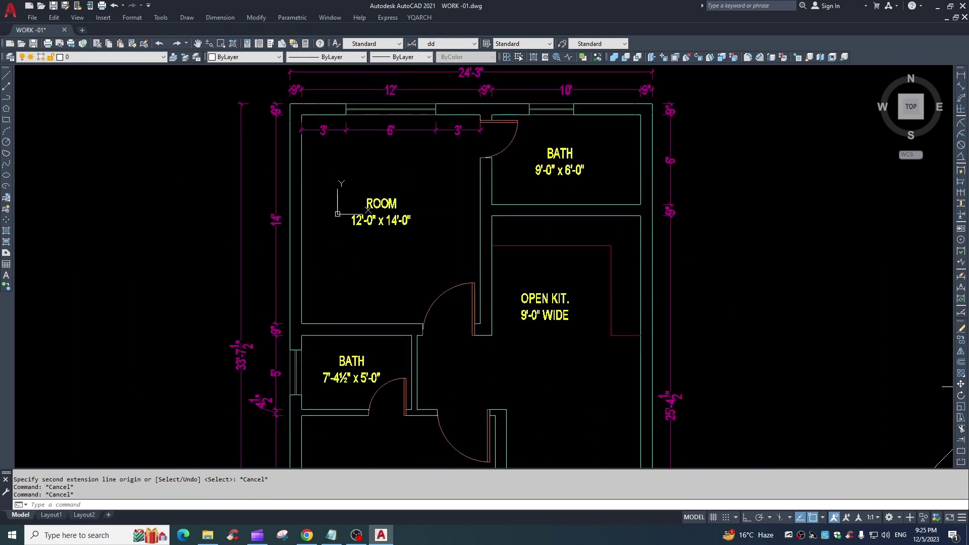
{"action": "scroll", "coordinate": [389, 336], "scroll_direction": "up", "scroll_amount": 2}
{"action": "left_click", "coordinate": [250, 319]}
{"action": "left_click", "coordinate": [443, 319]}
{"action": "left_click", "coordinate": [383, 293]}
{"action": "key", "text": "Escape"}
Match the 8'-1½" dimension's style to an existing magenta dimension with MATCHPROP
{"action": "type", "text": "MA"}
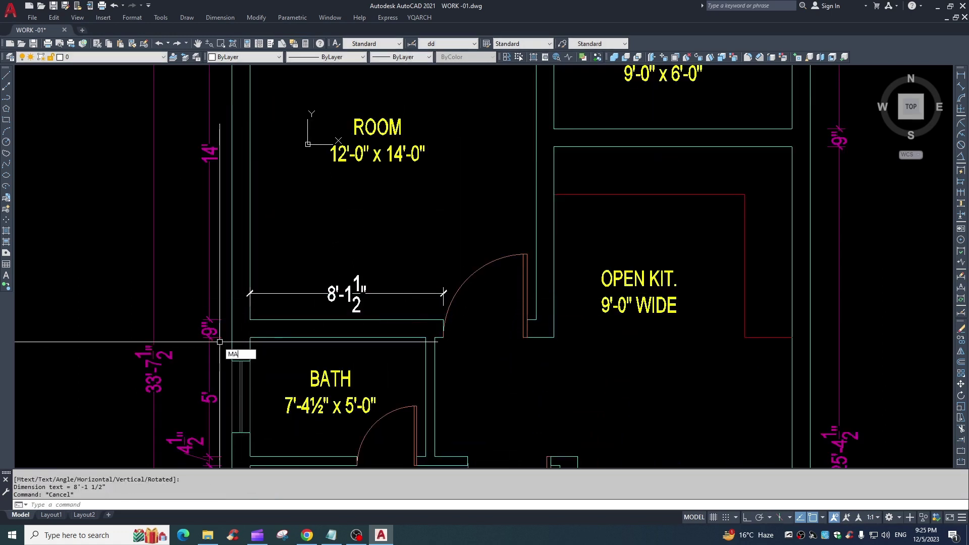
{"action": "key", "text": "Return"}
{"action": "left_click", "coordinate": [220, 342]}
{"action": "left_click", "coordinate": [380, 282]}
{"action": "left_click", "coordinate": [436, 316]}
{"action": "key", "text": "Escape"}
Continue the chain with 3'-6" to the door jamb and a 4½" dimension
{"action": "key", "text": "Return"}
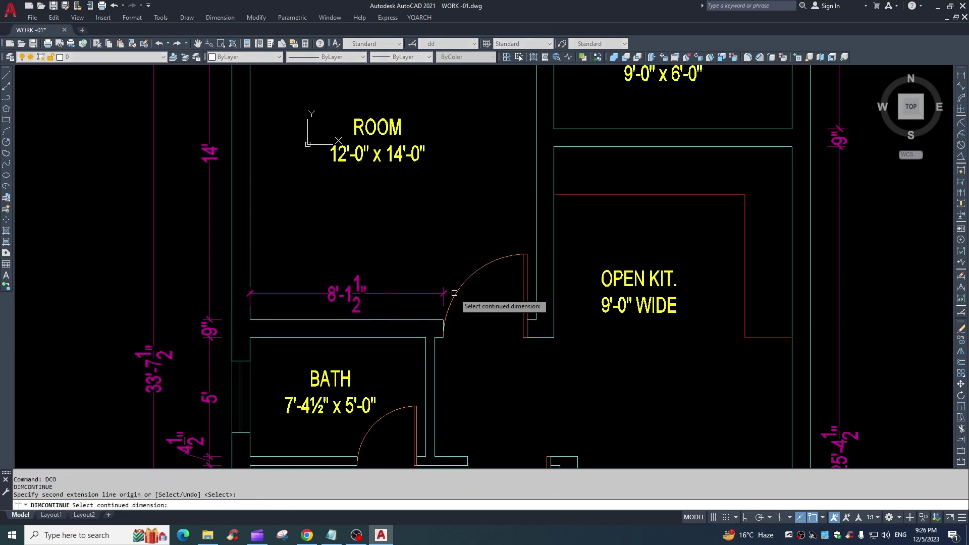
{"action": "left_click", "coordinate": [443, 292]}
{"action": "left_click", "coordinate": [525, 295]}
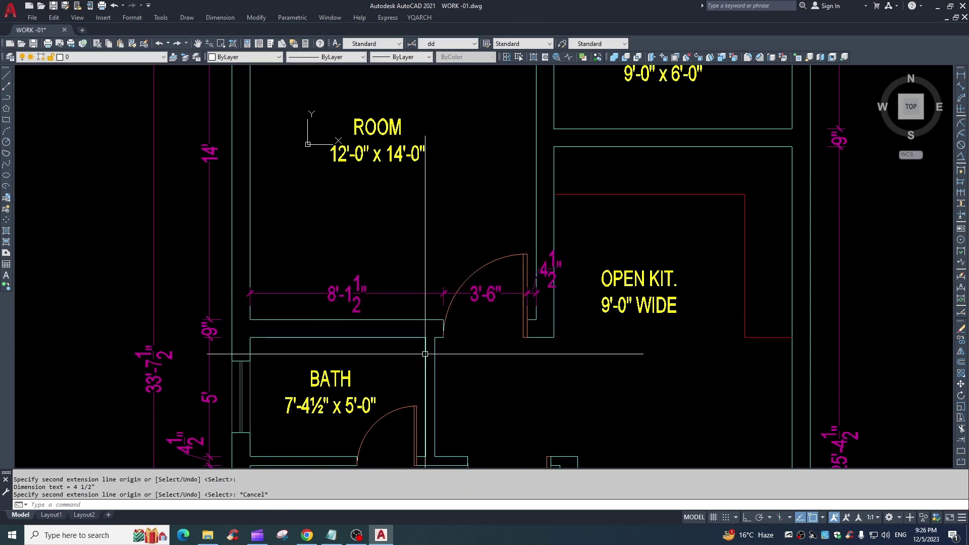
{"action": "scroll", "coordinate": [504, 298], "scroll_direction": "down", "scroll_amount": 3}
{"action": "scroll", "coordinate": [421, 309], "scroll_direction": "up", "scroll_amount": 4}
{"action": "scroll", "coordinate": [421, 308], "scroll_direction": "up", "scroll_amount": 2}
{"action": "key", "text": "Escape"}
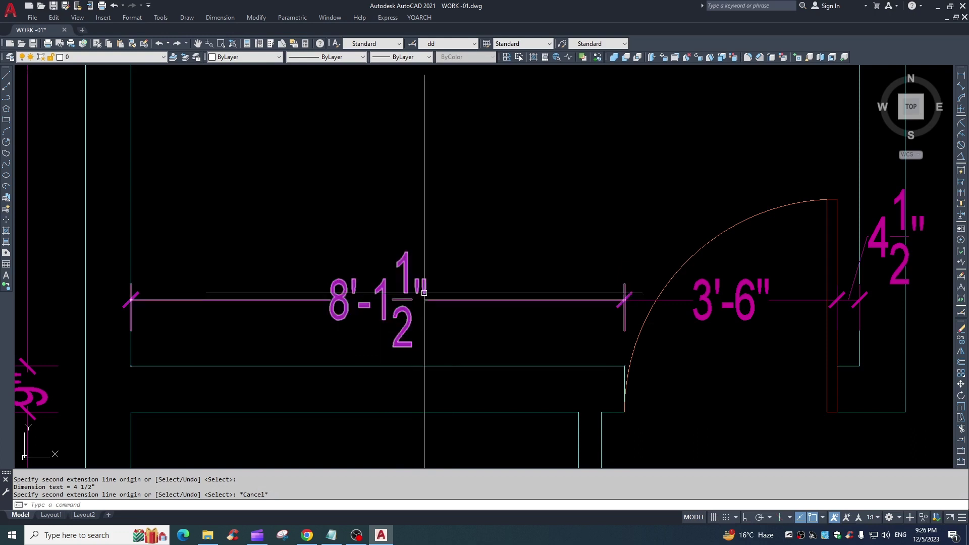
Select the 8'-1½" dimension and show its properties
{"action": "scroll", "coordinate": [424, 293], "scroll_direction": "up", "scroll_amount": 2}
{"action": "scroll", "coordinate": [429, 303], "scroll_direction": "up", "scroll_amount": 2}
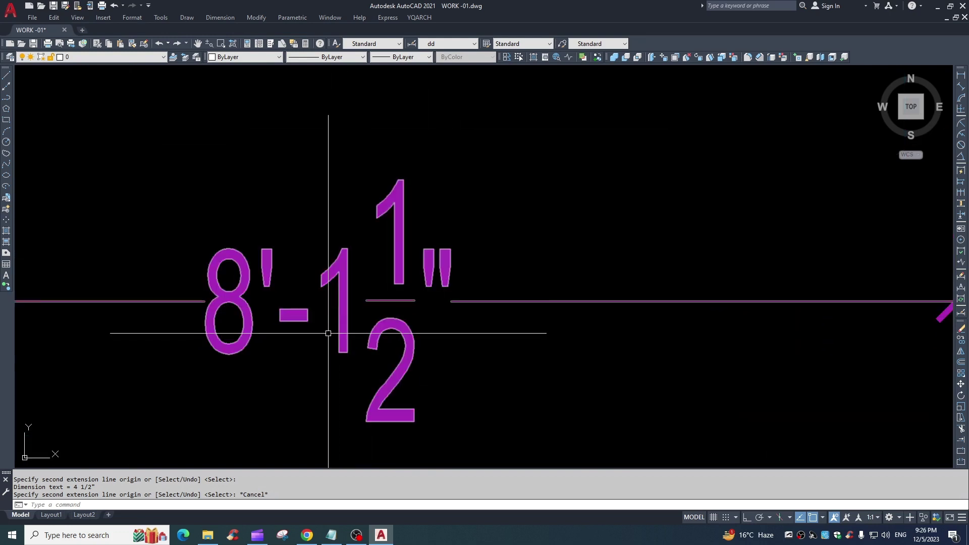
{"action": "scroll", "coordinate": [371, 300], "scroll_direction": "down", "scroll_amount": 2}
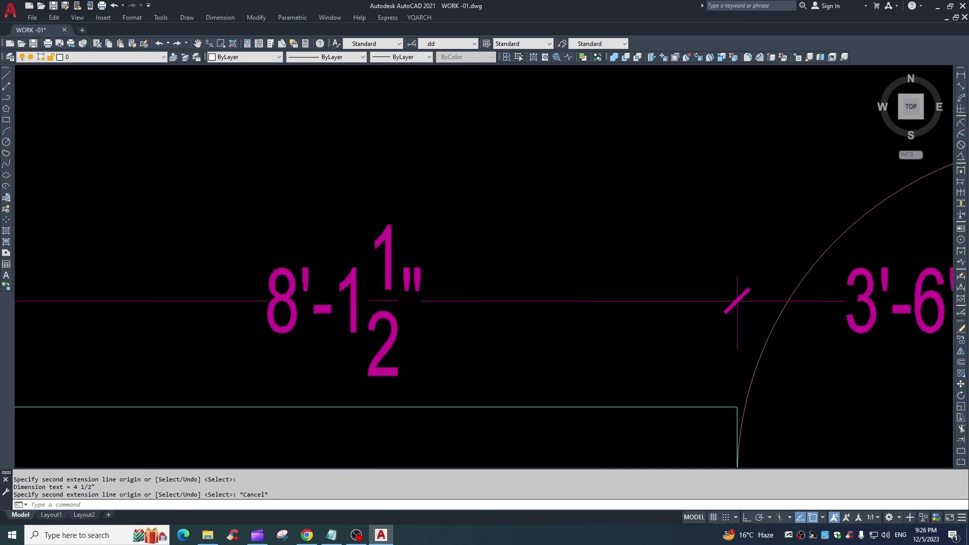
{"action": "scroll", "coordinate": [389, 255], "scroll_direction": "down", "scroll_amount": 1}
{"action": "scroll", "coordinate": [434, 252], "scroll_direction": "down", "scroll_amount": 2}
{"action": "left_click", "coordinate": [477, 234]}
{"action": "left_click", "coordinate": [514, 359]}
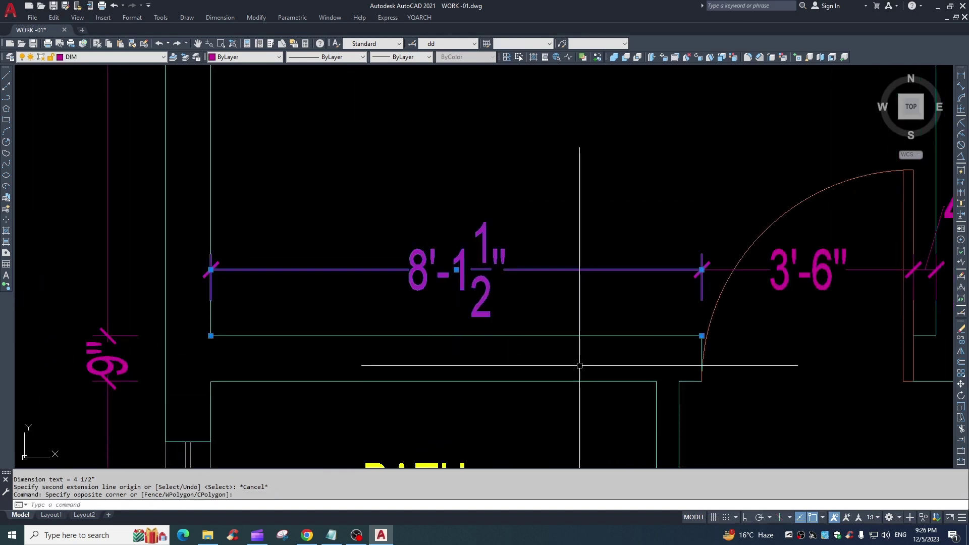
{"action": "key", "text": "ctrl+1"}
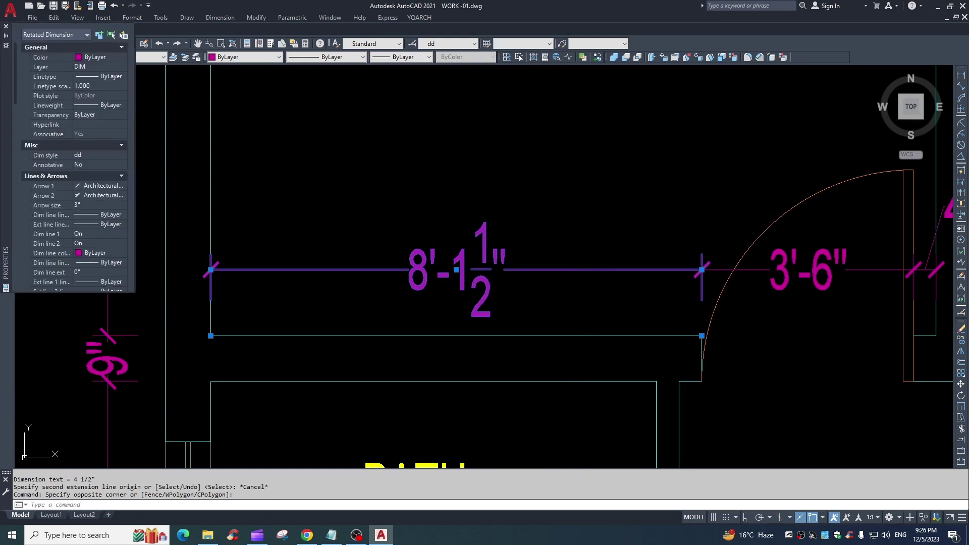
Set the 8'-1½" dimension's Arrow size to 6" and Dim line ext to 3"
{"action": "scroll", "coordinate": [304, 292], "scroll_direction": "down", "scroll_amount": 2}
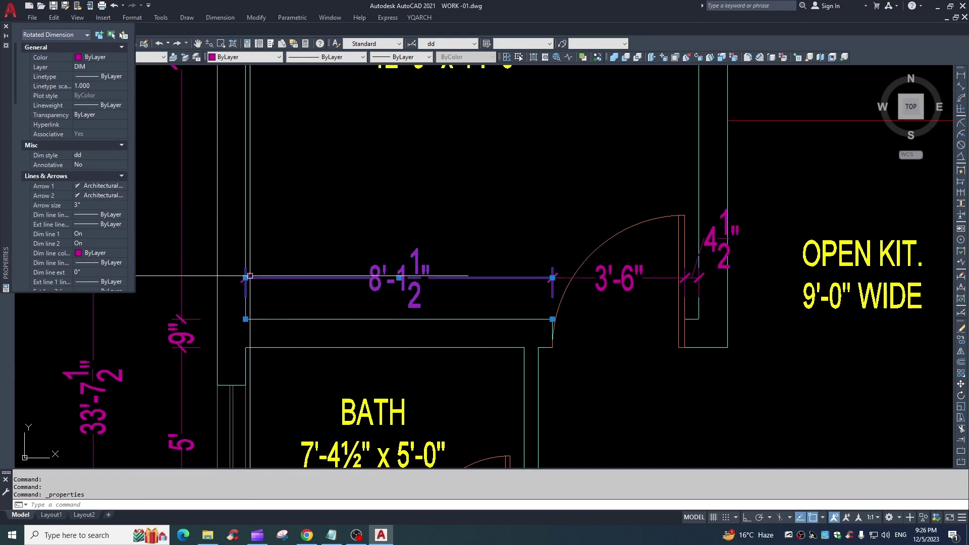
{"action": "scroll", "coordinate": [243, 280], "scroll_direction": "up", "scroll_amount": 10}
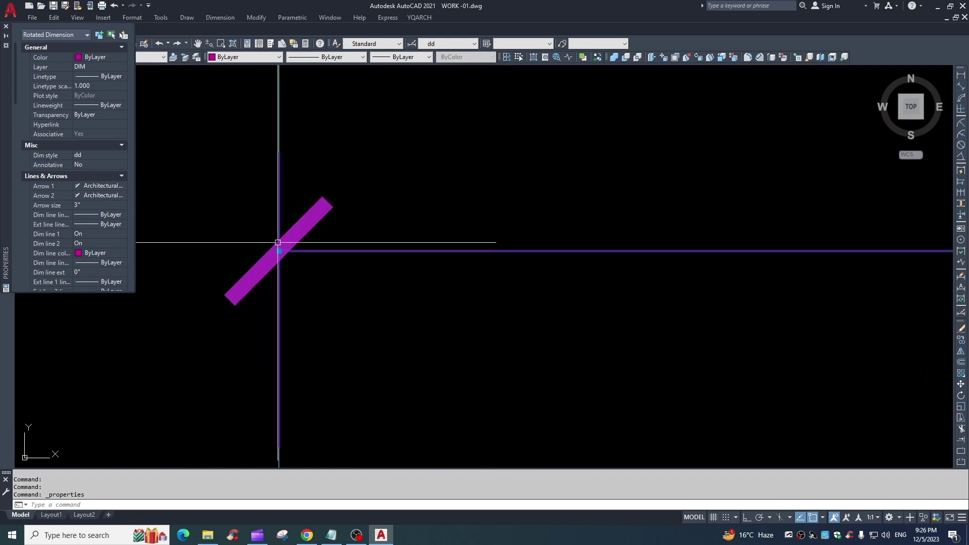
{"action": "left_click", "coordinate": [88, 205]}
{"action": "type", "text": "6"}
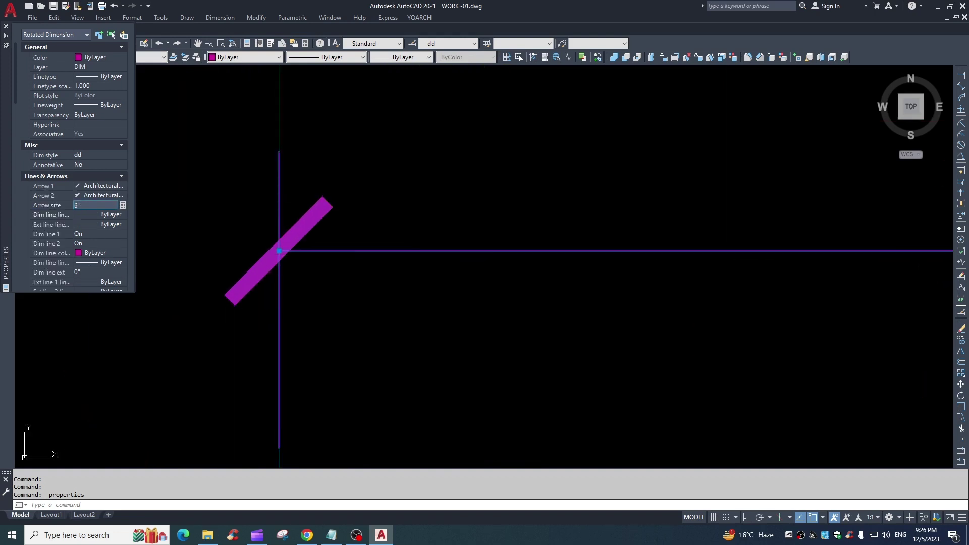
{"action": "key", "text": "Return"}
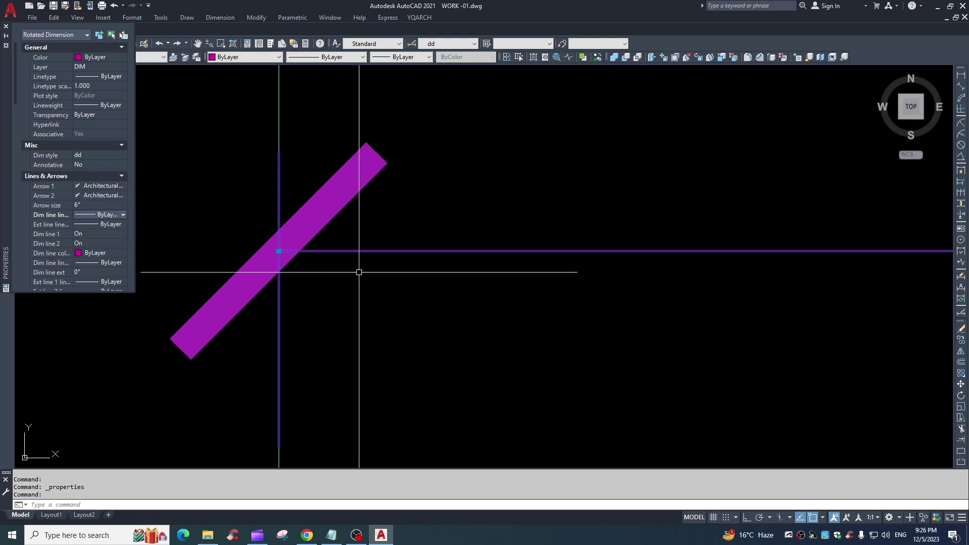
{"action": "scroll", "coordinate": [98, 175], "scroll_direction": "down", "scroll_amount": 3}
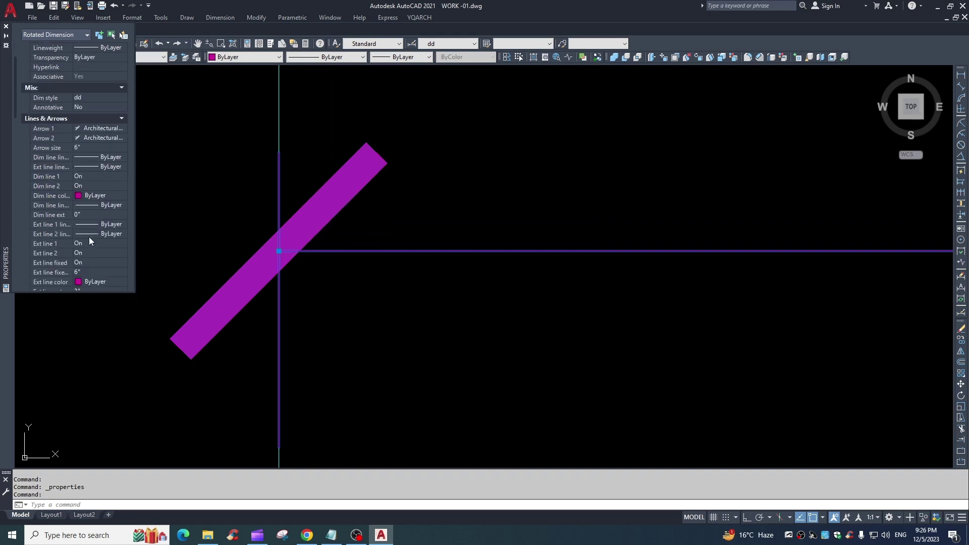
{"action": "scroll", "coordinate": [270, 266], "scroll_direction": "down", "scroll_amount": 5}
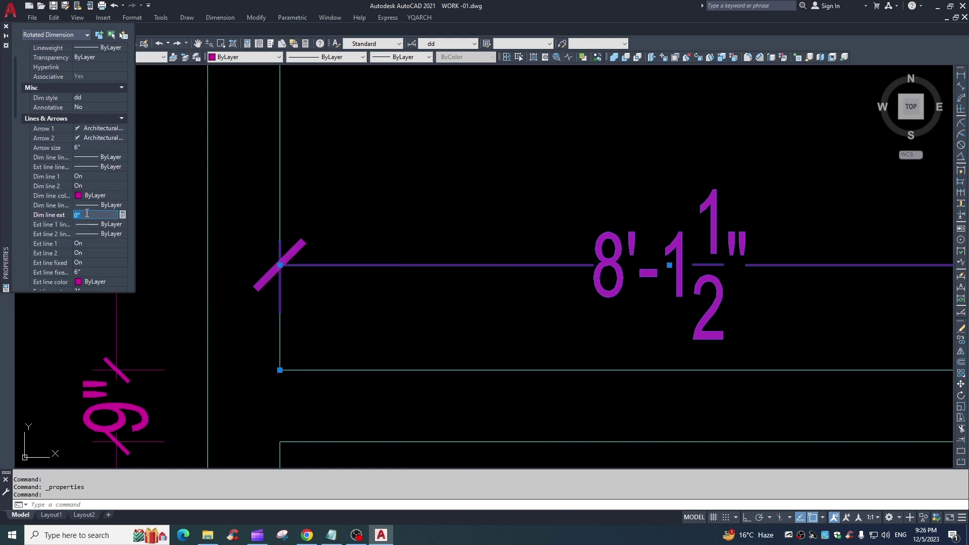
{"action": "type", "text": "3"}
{"action": "key", "text": "Return"}
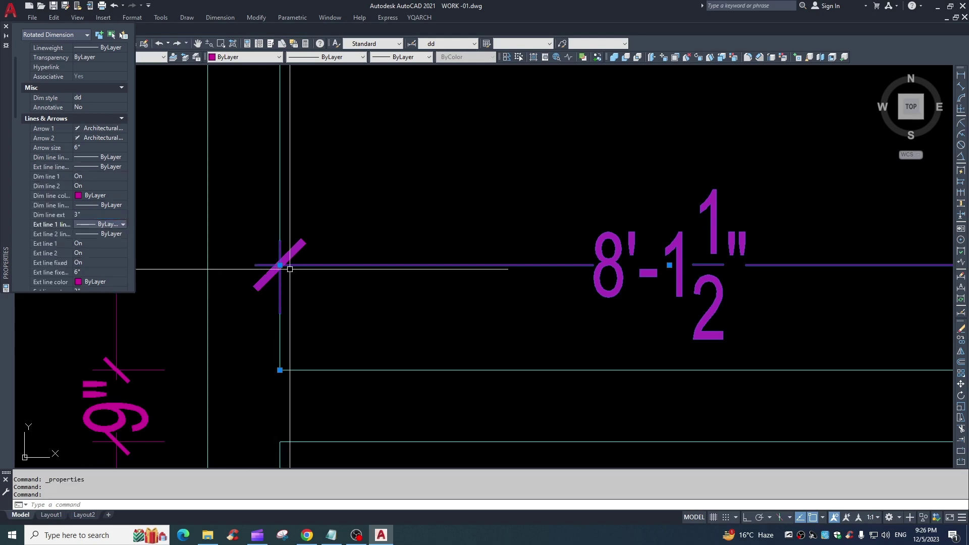
{"action": "scroll", "coordinate": [280, 323], "scroll_direction": "down", "scroll_amount": 3}
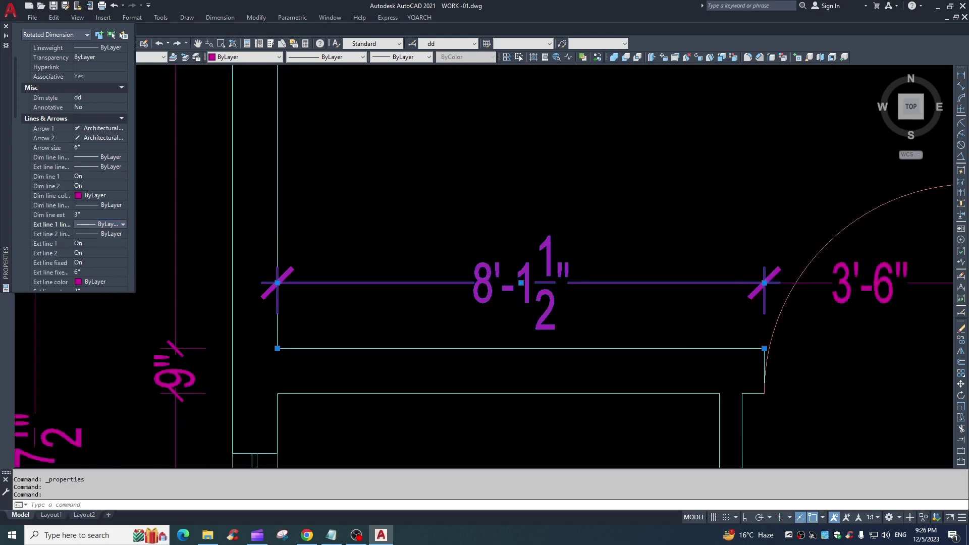
{"action": "scroll", "coordinate": [354, 317], "scroll_direction": "down", "scroll_amount": 3}
{"action": "scroll", "coordinate": [427, 314], "scroll_direction": "down", "scroll_amount": 3}
Start a linear dimension at the room's top-left corner, then cancel it
{"action": "key", "text": "Escape"}
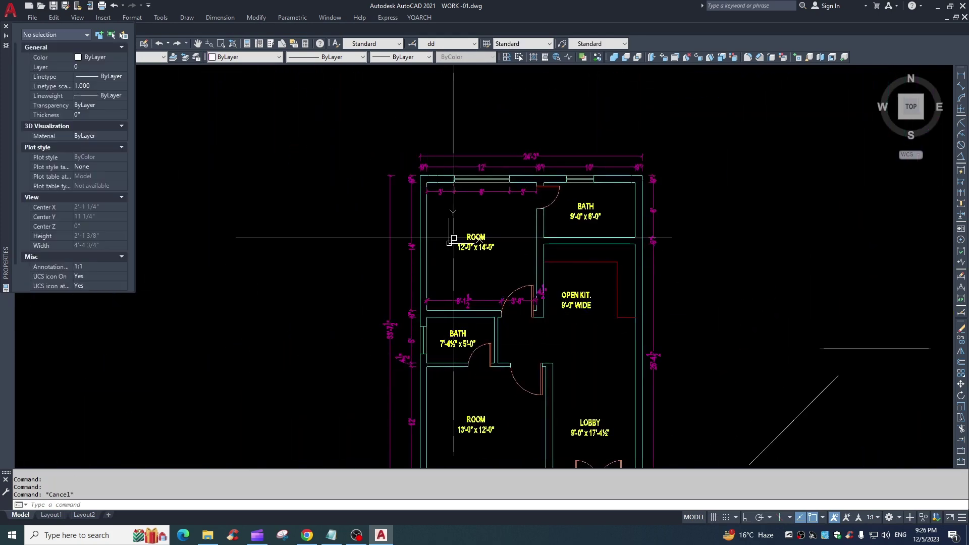
{"action": "type", "text": "LI"}
{"action": "key", "text": "Return"}
{"action": "scroll", "coordinate": [432, 223], "scroll_direction": "up", "scroll_amount": 4}
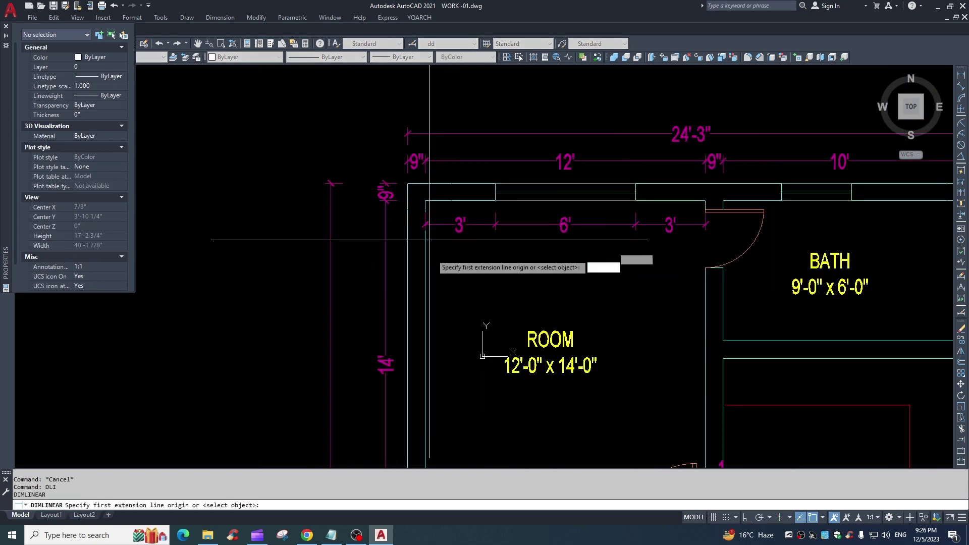
{"action": "left_click", "coordinate": [425, 268]}
{"action": "scroll", "coordinate": [408, 268], "scroll_direction": "down", "scroll_amount": 3}
{"action": "scroll", "coordinate": [432, 151], "scroll_direction": "up", "scroll_amount": 4}
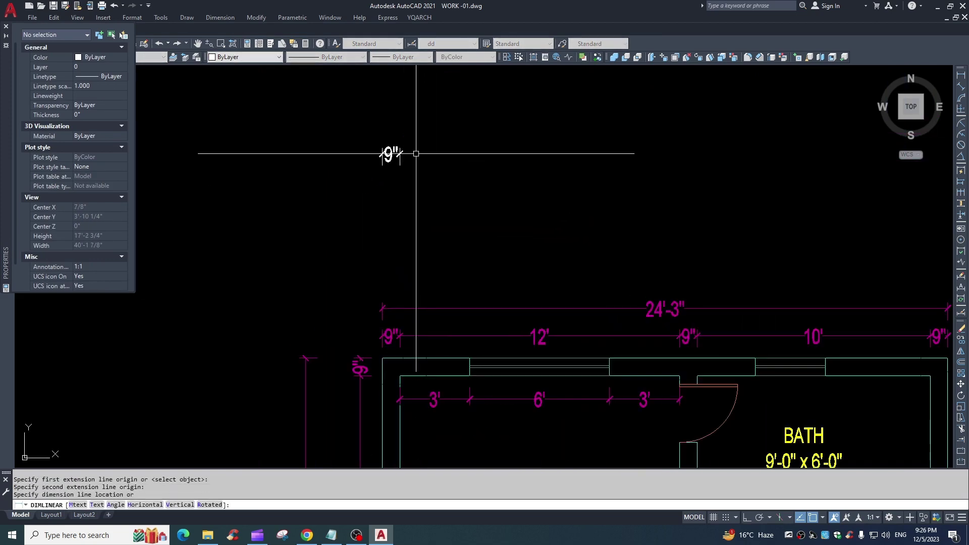
{"action": "scroll", "coordinate": [391, 152], "scroll_direction": "up", "scroll_amount": 2}
{"action": "key", "text": "Escape"}
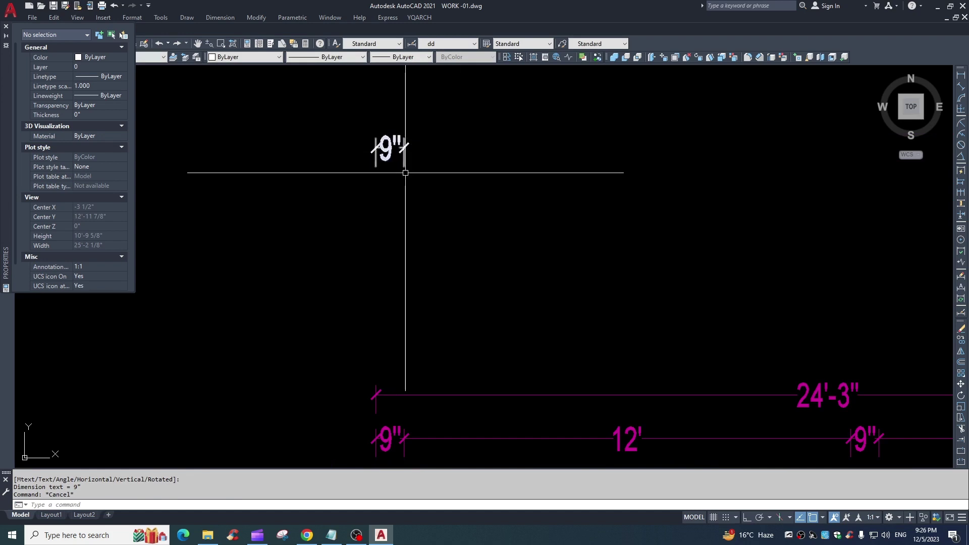
Give the 9" dimension above the plan fixed-length extension lines of 1'
{"action": "left_click", "coordinate": [418, 141]}
{"action": "left_click", "coordinate": [365, 184]}
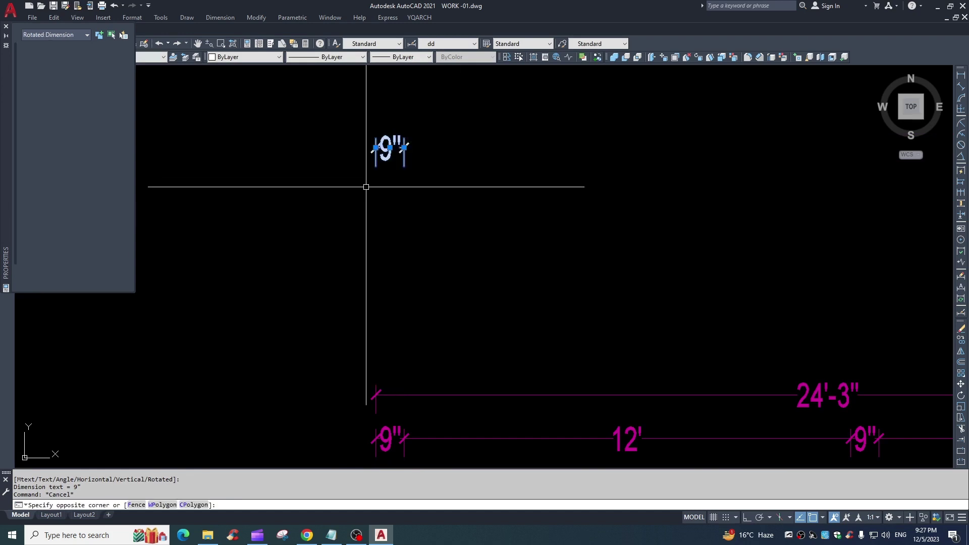
{"action": "scroll", "coordinate": [92, 237], "scroll_direction": "down", "scroll_amount": 4}
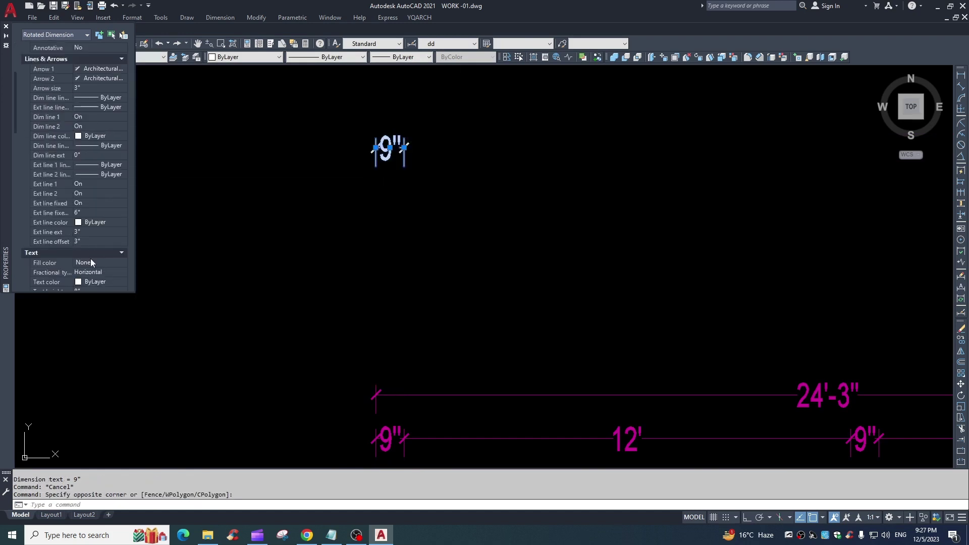
{"action": "left_click", "coordinate": [98, 203]}
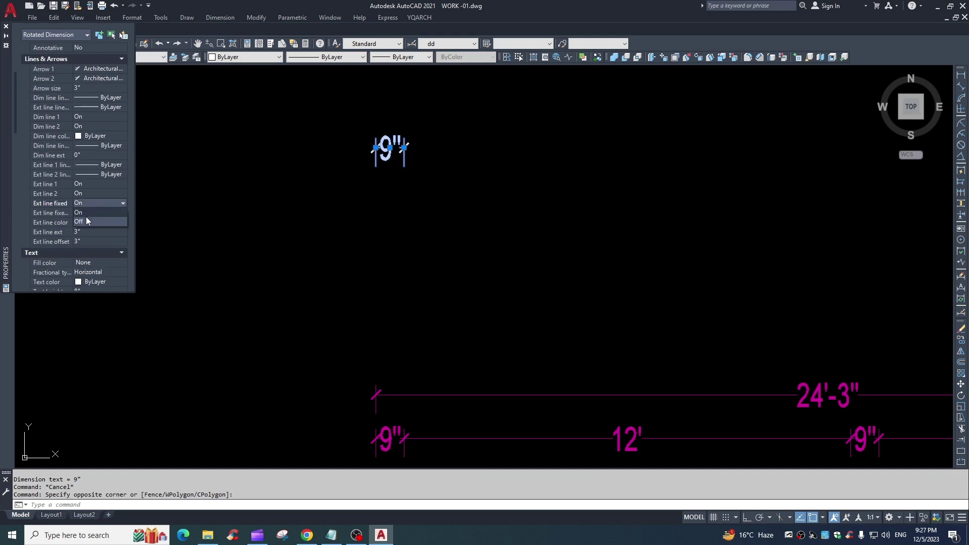
{"action": "left_click", "coordinate": [86, 222]}
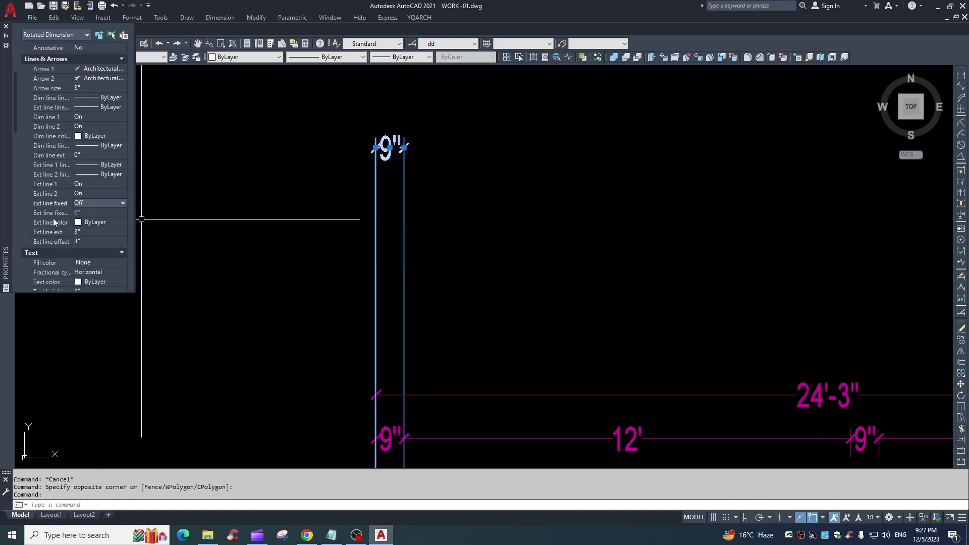
{"action": "scroll", "coordinate": [460, 242], "scroll_direction": "down", "scroll_amount": 4}
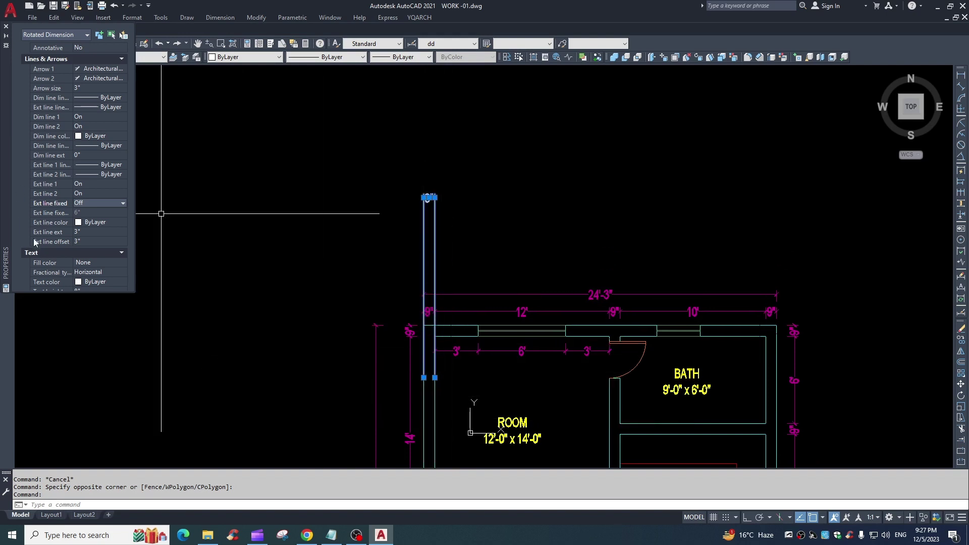
{"action": "double_click", "coordinate": [96, 203]}
{"action": "left_click", "coordinate": [96, 213]}
{"action": "type", "text": "1'"}
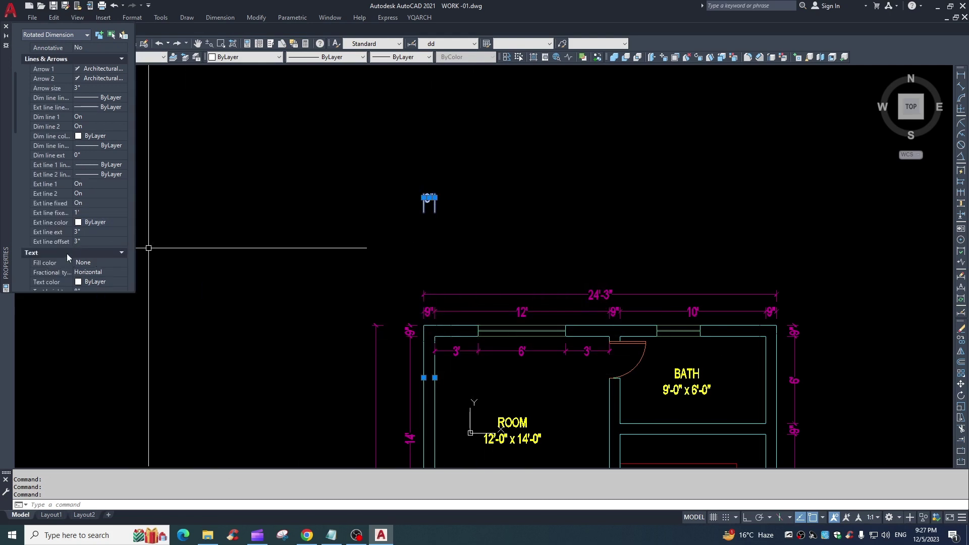
{"action": "scroll", "coordinate": [53, 280], "scroll_direction": "down", "scroll_amount": 2}
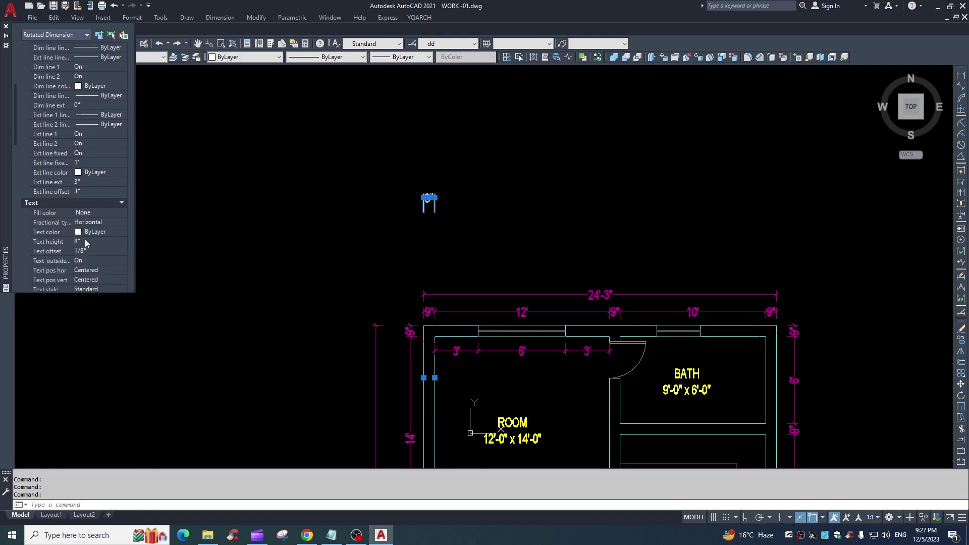
{"action": "scroll", "coordinate": [425, 204], "scroll_direction": "up", "scroll_amount": 6}
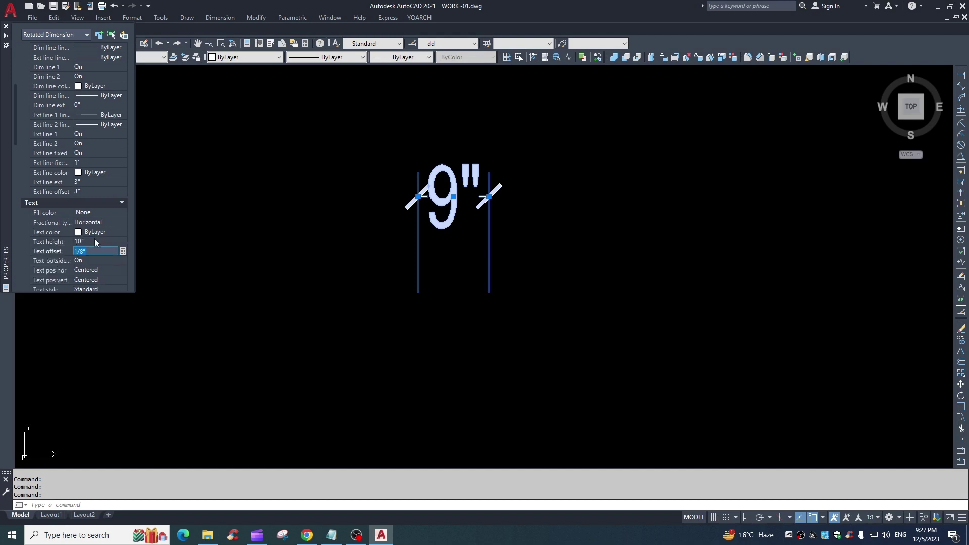
Set the 24'-3" dimension's text height to 10", commit the text offset, and close Properties
{"action": "scroll", "coordinate": [399, 222], "scroll_direction": "down", "scroll_amount": 3}
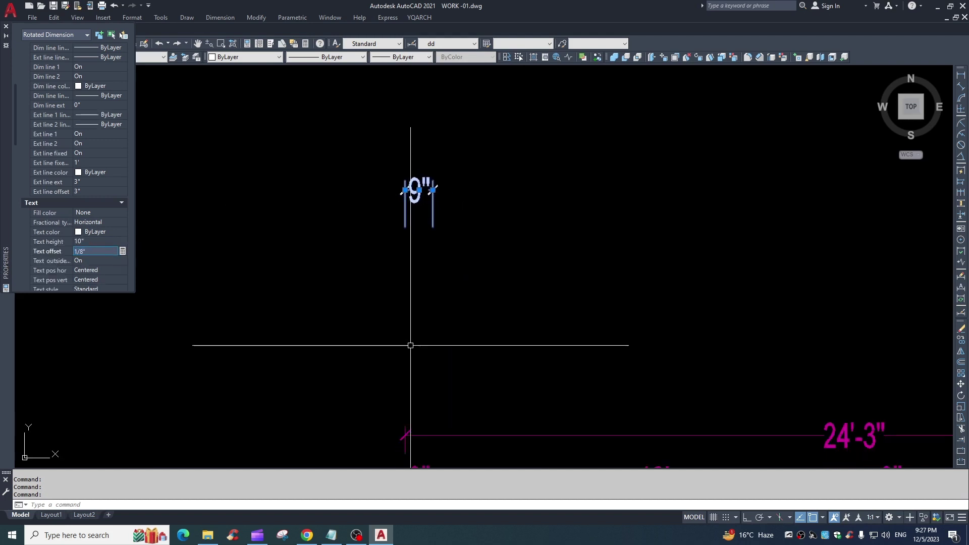
{"action": "scroll", "coordinate": [433, 172], "scroll_direction": "down", "scroll_amount": 2}
{"action": "key", "text": "Escape"}
{"action": "left_click", "coordinate": [675, 335]}
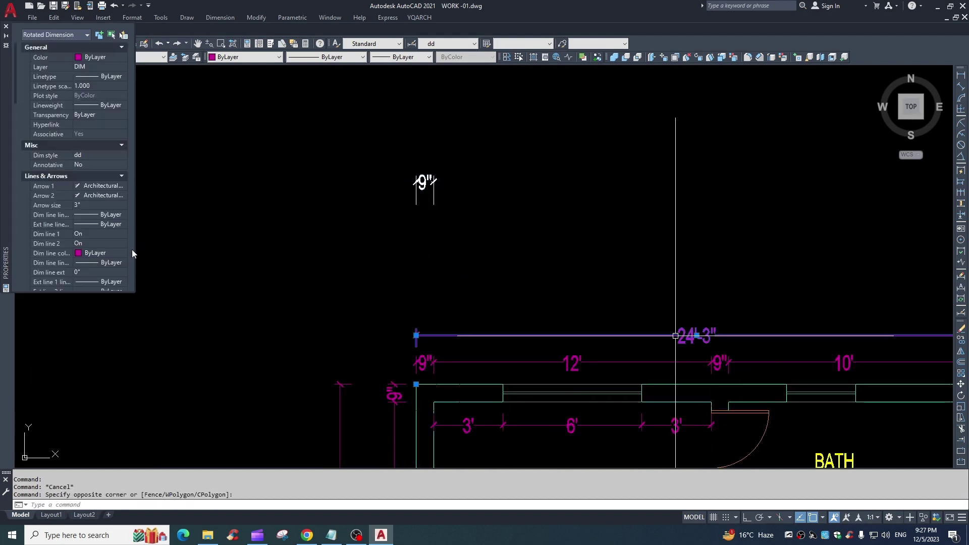
{"action": "scroll", "coordinate": [94, 226], "scroll_direction": "down", "scroll_amount": 5}
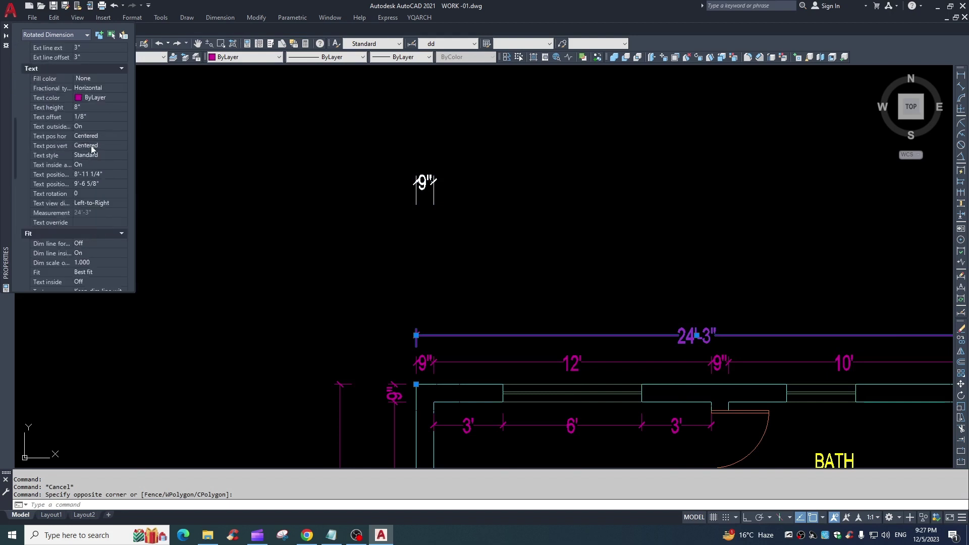
{"action": "scroll", "coordinate": [93, 167], "scroll_direction": "down", "scroll_amount": 5}
{"action": "left_click", "coordinate": [91, 108]}
{"action": "type", "text": "10"}
{"action": "key", "text": "Return"}
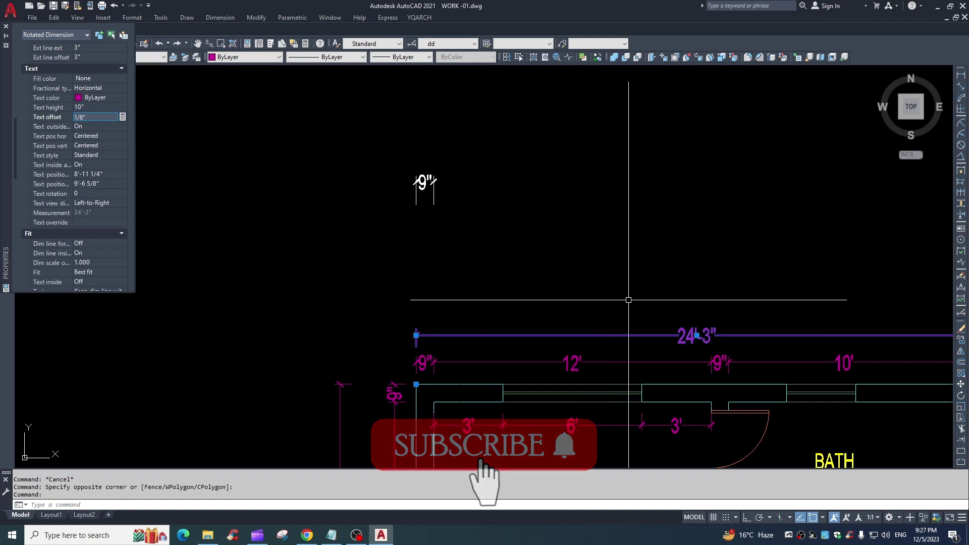
{"action": "key", "text": "Return"}
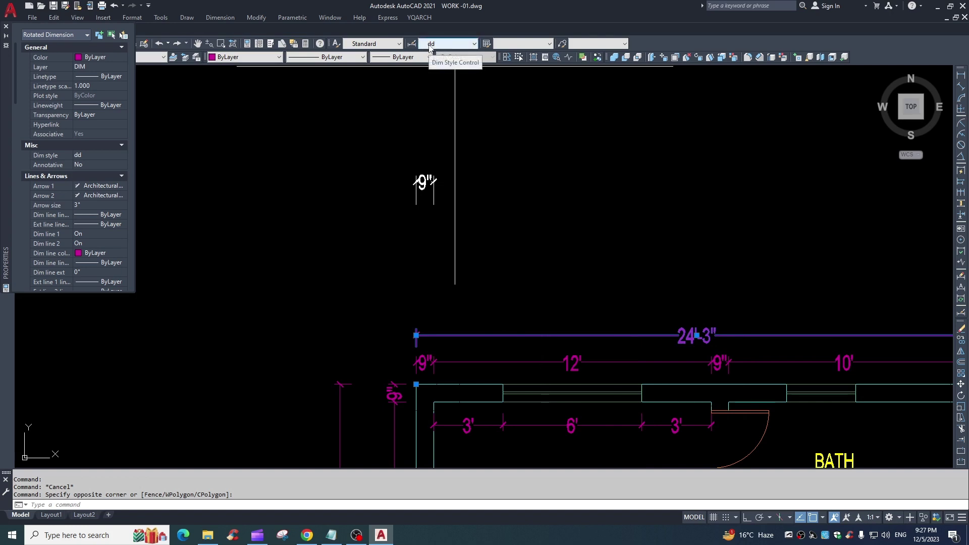
{"action": "left_click", "coordinate": [7, 26]}
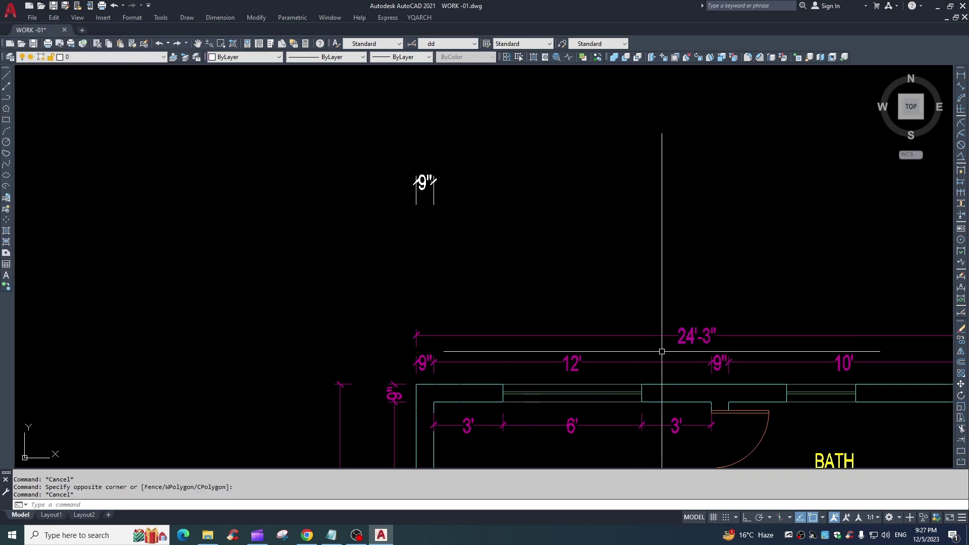
{"action": "scroll", "coordinate": [614, 283], "scroll_direction": "down", "scroll_amount": 4}
{"action": "middle_click_drag", "start_coordinate": [613, 283], "coordinate": [576, 226]}
{"action": "type", "text": "D"}
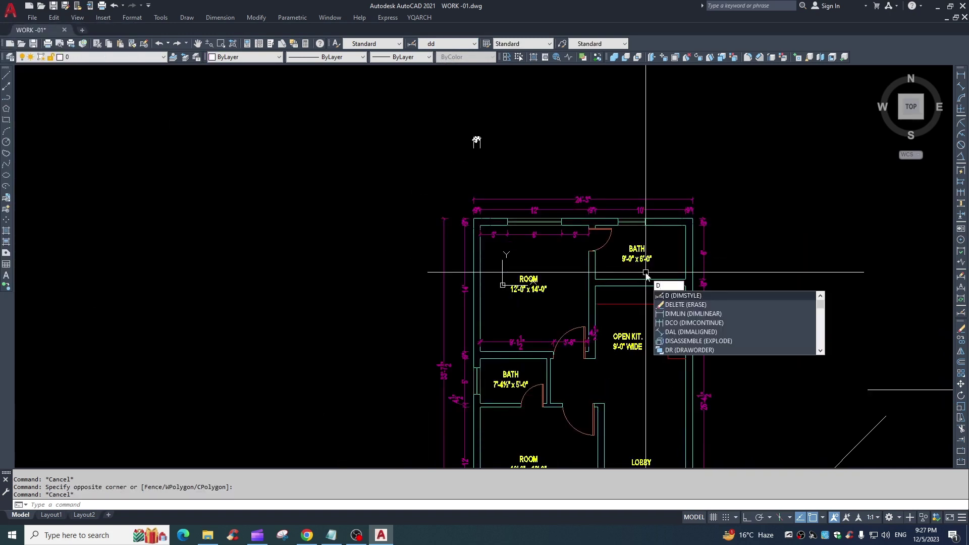
{"action": "key", "text": "Return"}
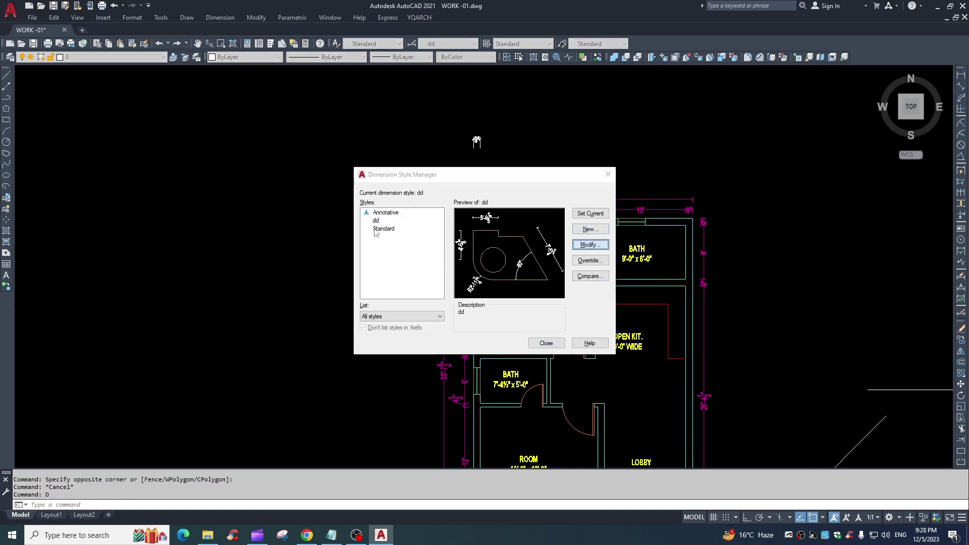
{"action": "key", "text": "Return"}
{"action": "key", "text": "Return"}
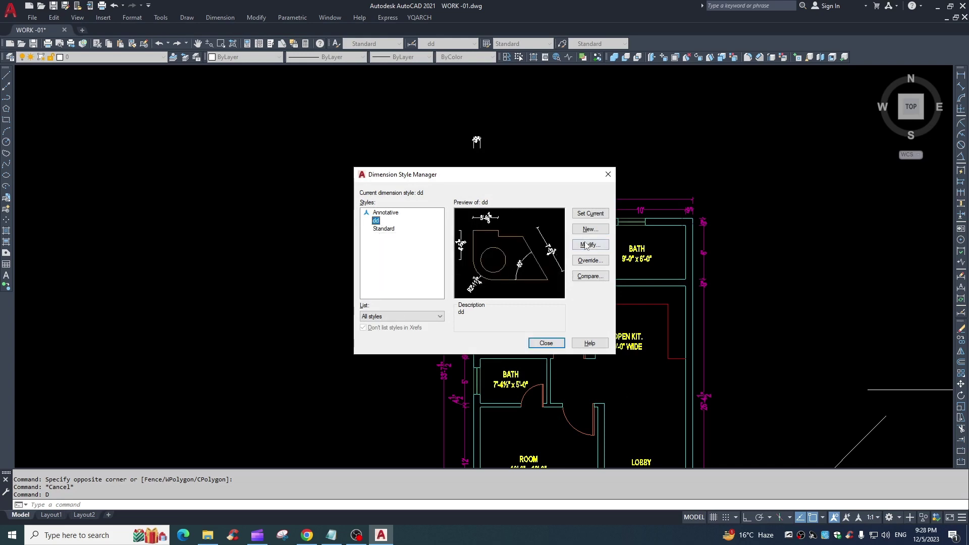
{"action": "key", "text": "Return"}
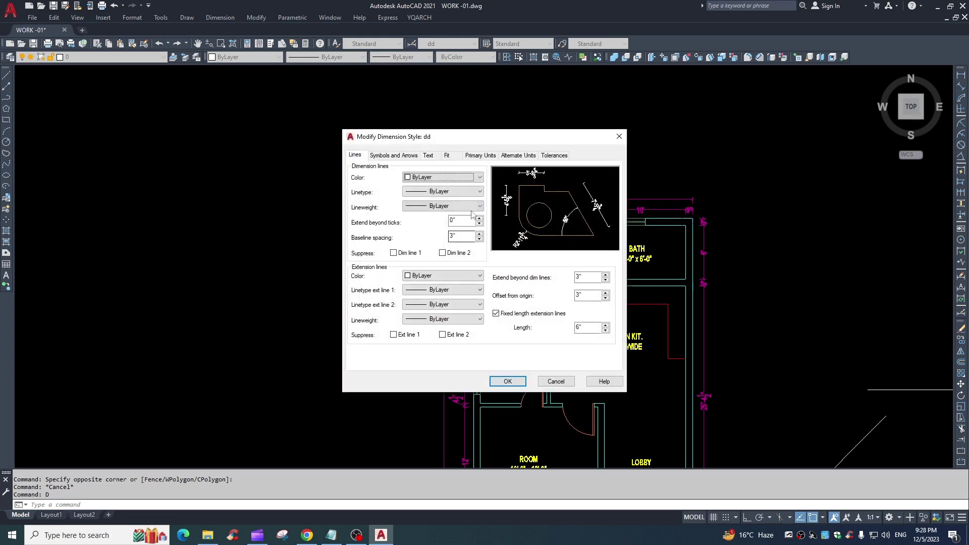
{"action": "left_click", "coordinate": [427, 156]}
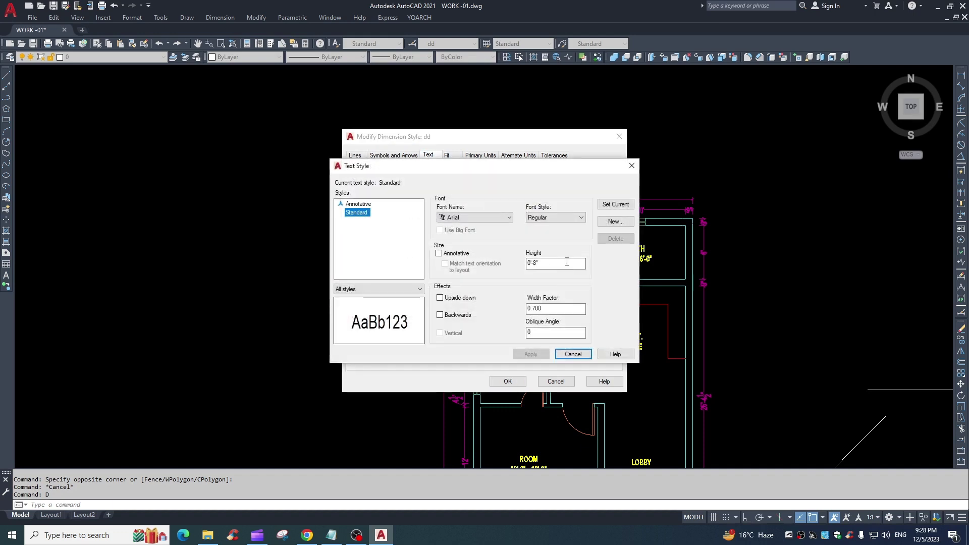
{"action": "left_click", "coordinate": [565, 357]}
{"action": "key", "text": "Return"}
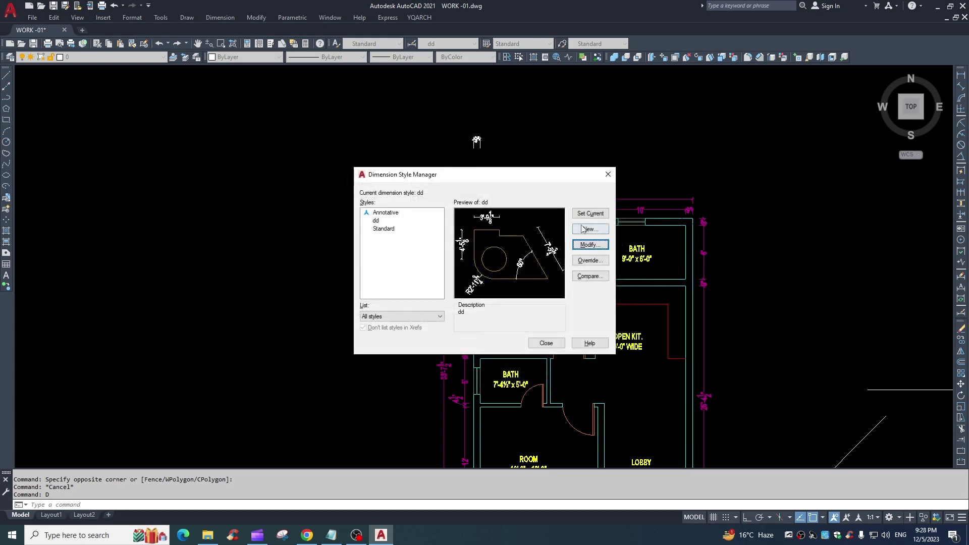
{"action": "key", "text": "Return"}
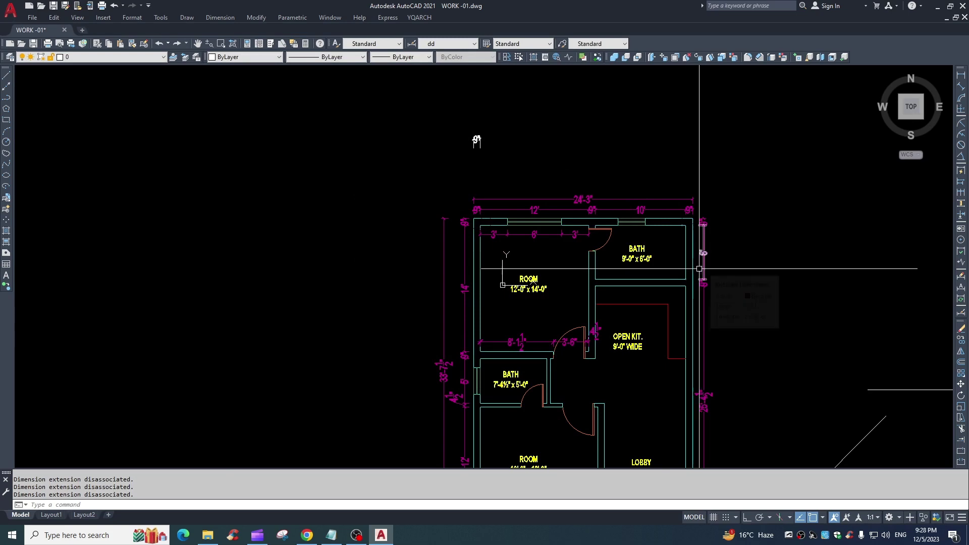
Switch the stray 9" dimension above the plan to the Standard dimension style
{"action": "scroll", "coordinate": [602, 227], "scroll_direction": "up", "scroll_amount": 4}
{"action": "scroll", "coordinate": [603, 227], "scroll_direction": "down", "scroll_amount": 2}
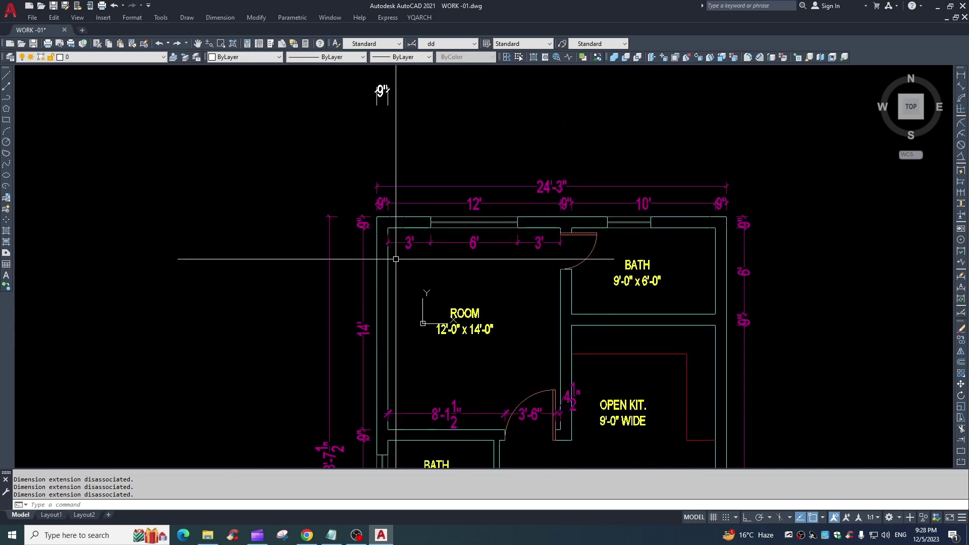
{"action": "scroll", "coordinate": [530, 234], "scroll_direction": "down", "scroll_amount": 3}
{"action": "scroll", "coordinate": [494, 253], "scroll_direction": "up", "scroll_amount": 1}
{"action": "scroll", "coordinate": [495, 254], "scroll_direction": "up", "scroll_amount": 2}
{"action": "scroll", "coordinate": [426, 239], "scroll_direction": "up", "scroll_amount": 2}
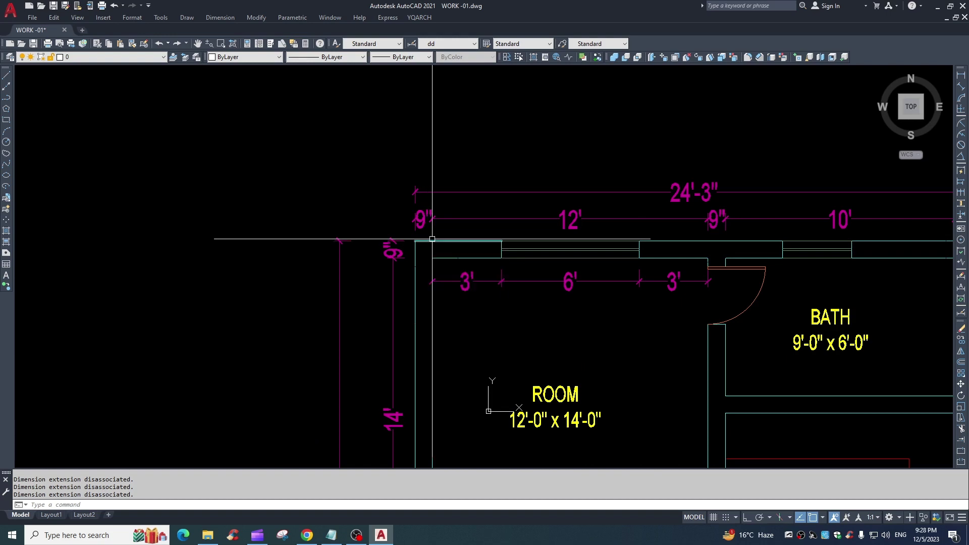
{"action": "scroll", "coordinate": [444, 209], "scroll_direction": "down", "scroll_amount": 2}
{"action": "key", "text": "Escape"}
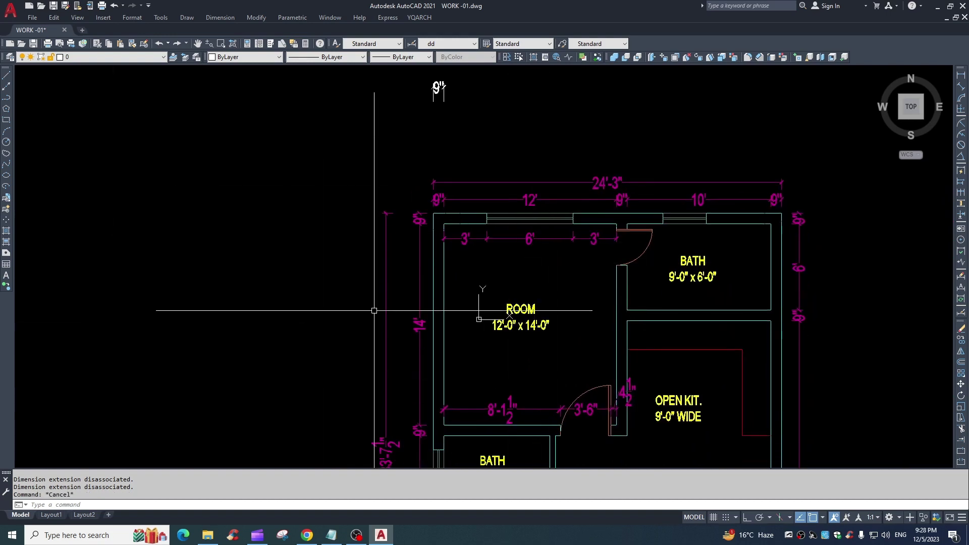
{"action": "left_click", "coordinate": [474, 88]}
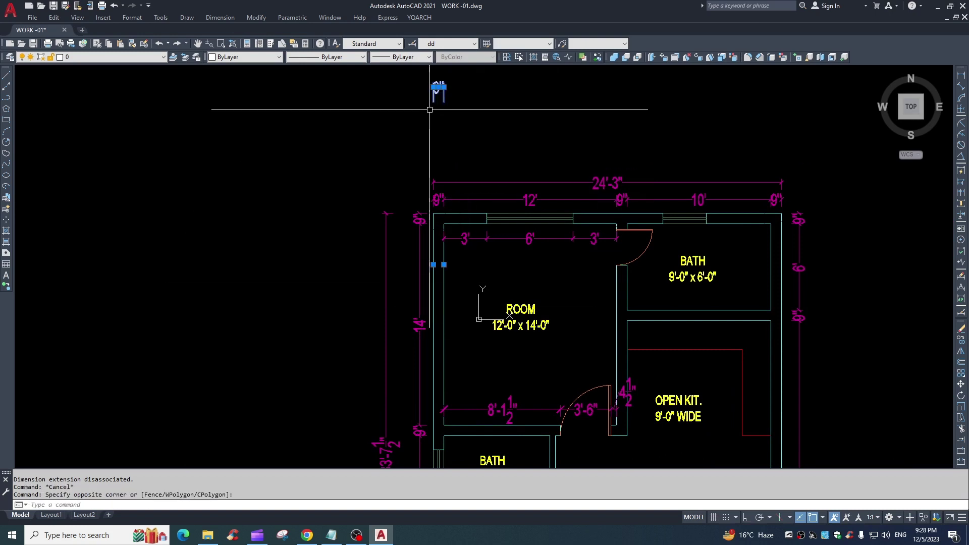
{"action": "middle_click_drag", "start_coordinate": [438, 87], "coordinate": [438, 125]}
{"action": "left_click", "coordinate": [448, 44]}
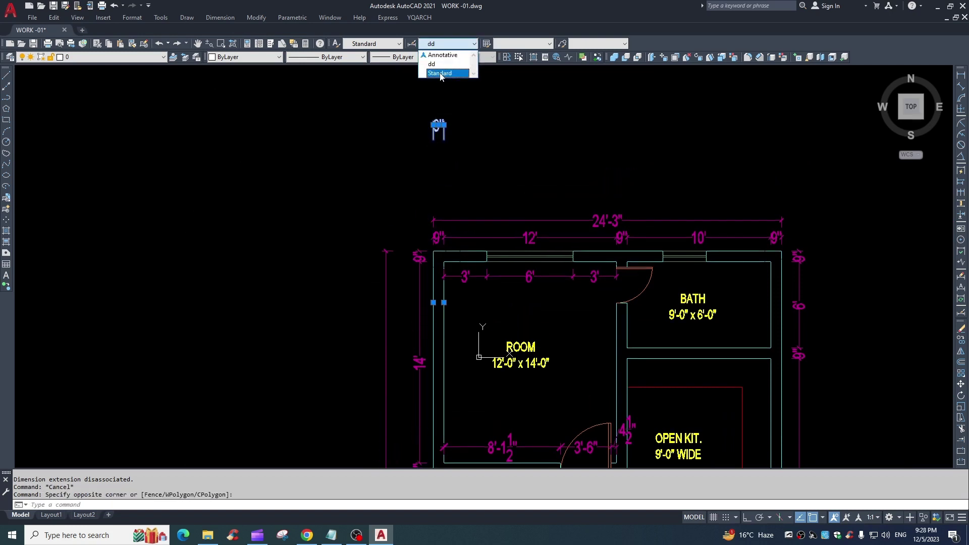
{"action": "left_click", "coordinate": [440, 74]}
Erase the oversized 9.0000 dimension
{"action": "scroll", "coordinate": [435, 195], "scroll_direction": "up", "scroll_amount": 3}
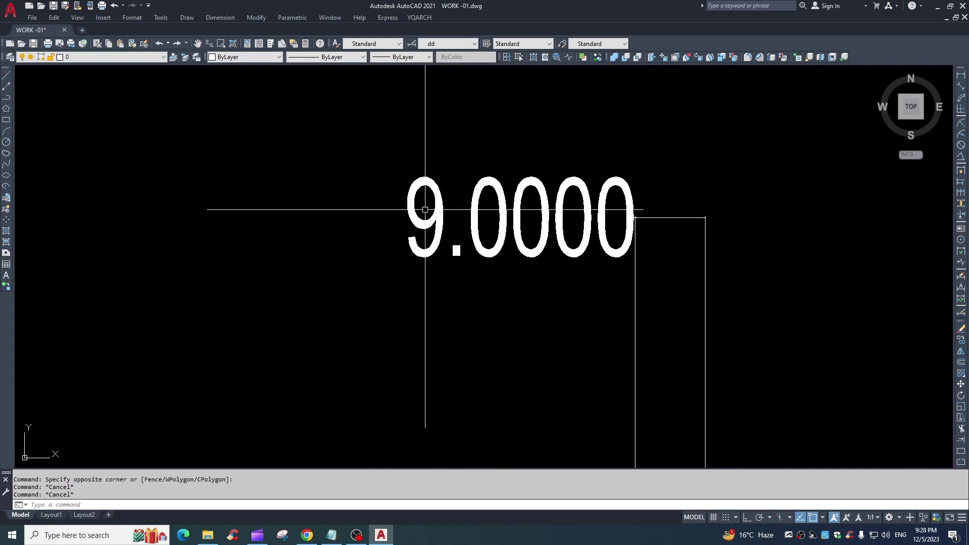
{"action": "scroll", "coordinate": [504, 232], "scroll_direction": "down", "scroll_amount": 5}
{"action": "scroll", "coordinate": [520, 221], "scroll_direction": "down", "scroll_amount": 2}
{"action": "scroll", "coordinate": [520, 221], "scroll_direction": "up", "scroll_amount": 2}
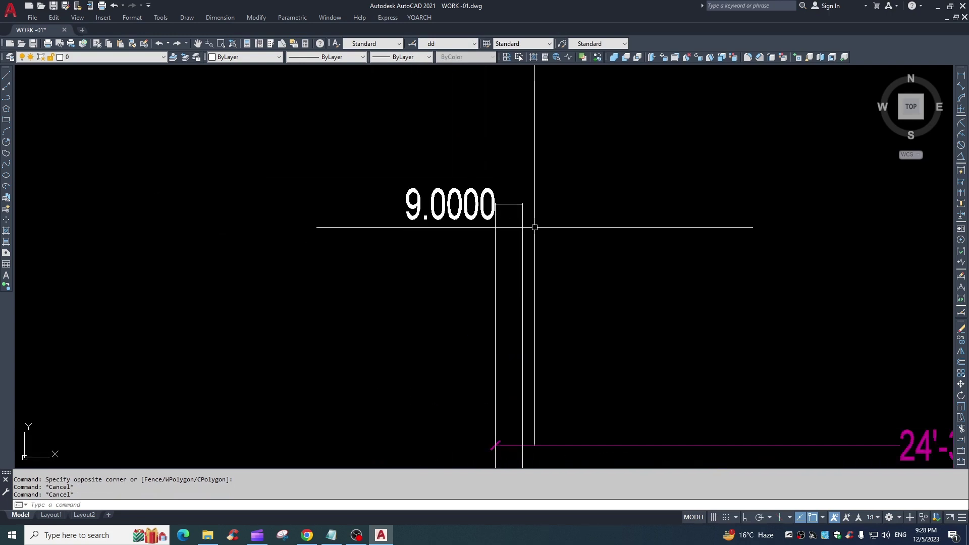
{"action": "scroll", "coordinate": [532, 170], "scroll_direction": "down", "scroll_amount": 3}
{"action": "left_click", "coordinate": [480, 214]}
{"action": "key", "text": "e"}
{"action": "key", "text": "Return"}
{"action": "key", "text": "Escape"}
{"action": "key", "text": "Escape"}
{"action": "key", "text": "Escape"}
Bring the plan's lower edge into view and start a linear dimension
{"action": "scroll", "coordinate": [567, 247], "scroll_direction": "down", "scroll_amount": 3}
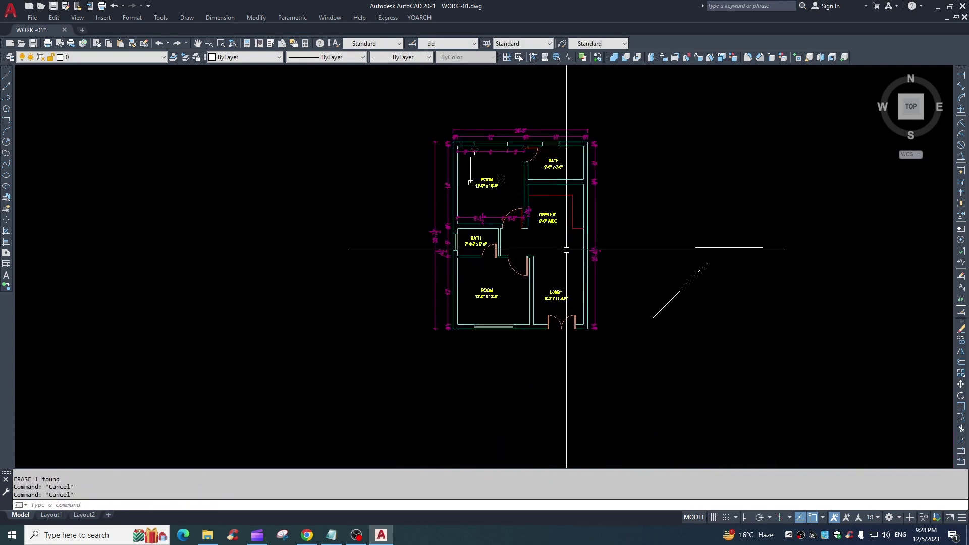
{"action": "scroll", "coordinate": [427, 214], "scroll_direction": "up", "scroll_amount": 1}
{"action": "scroll", "coordinate": [656, 288], "scroll_direction": "up", "scroll_amount": 1}
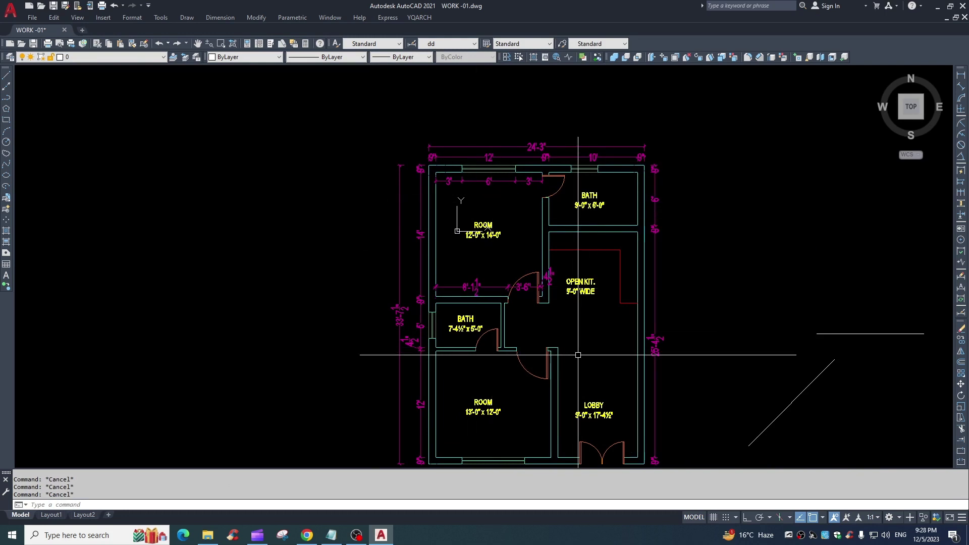
{"action": "middle_click_drag", "start_coordinate": [382, 227], "coordinate": [344, 190]}
{"action": "scroll", "coordinate": [577, 352], "scroll_direction": "down", "scroll_amount": 3}
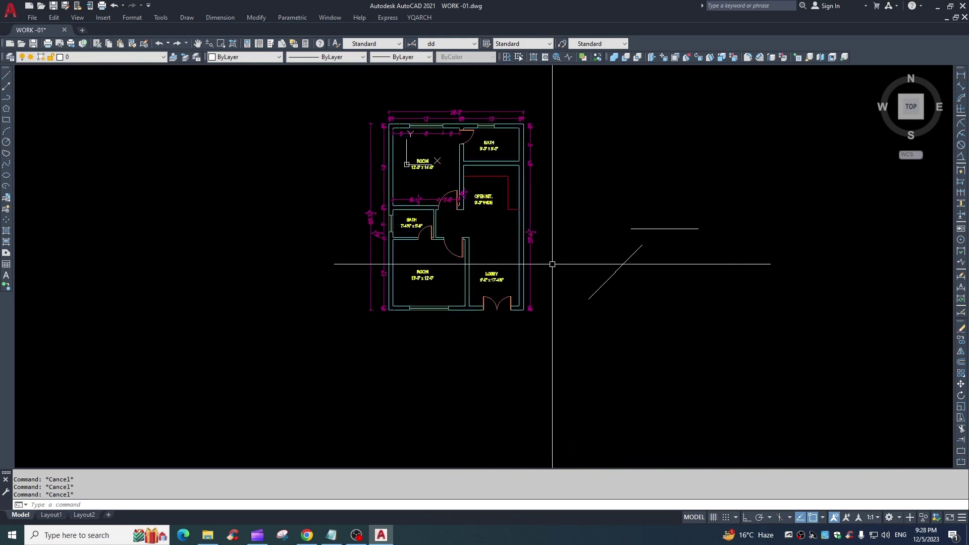
{"action": "scroll", "coordinate": [449, 143], "scroll_direction": "up", "scroll_amount": 3}
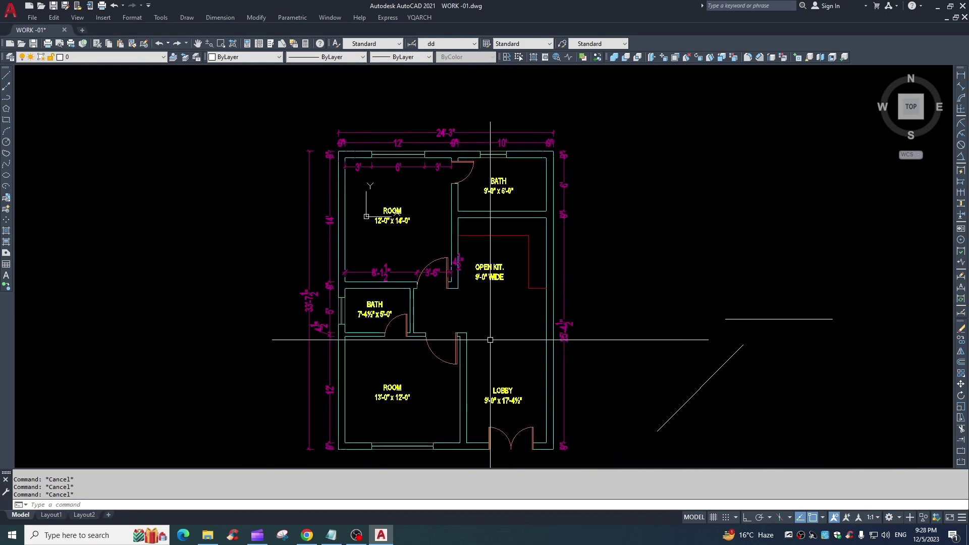
{"action": "scroll", "coordinate": [499, 329], "scroll_direction": "down", "scroll_amount": 1}
{"action": "scroll", "coordinate": [533, 265], "scroll_direction": "up", "scroll_amount": 1}
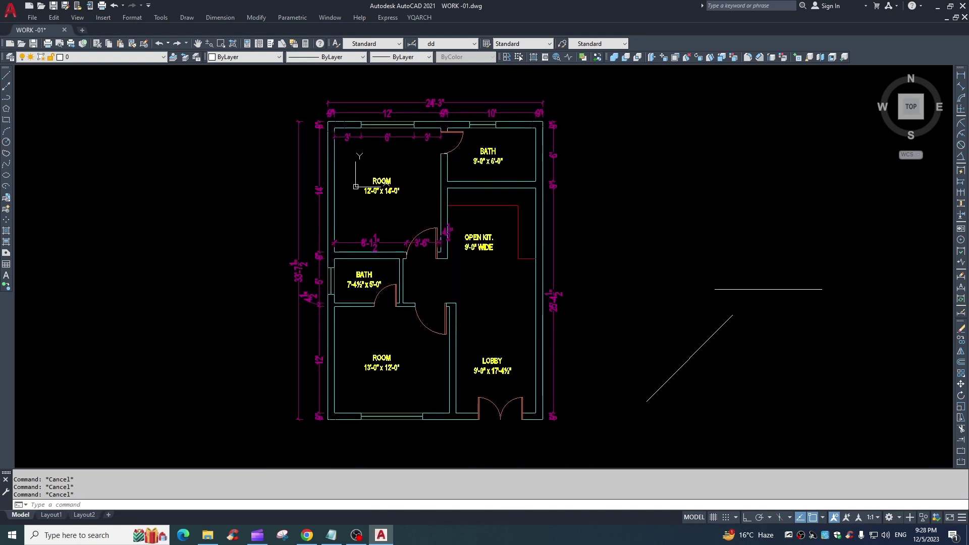
{"action": "scroll", "coordinate": [333, 248], "scroll_direction": "down", "scroll_amount": 1}
{"action": "scroll", "coordinate": [330, 208], "scroll_direction": "up", "scroll_amount": 1}
{"action": "scroll", "coordinate": [446, 307], "scroll_direction": "down", "scroll_amount": 1}
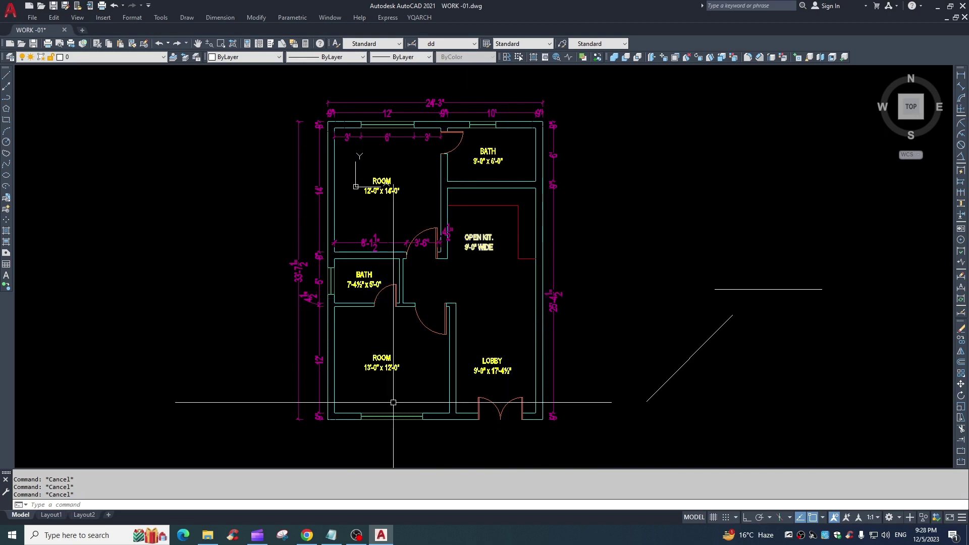
{"action": "scroll", "coordinate": [504, 362], "scroll_direction": "up", "scroll_amount": 1}
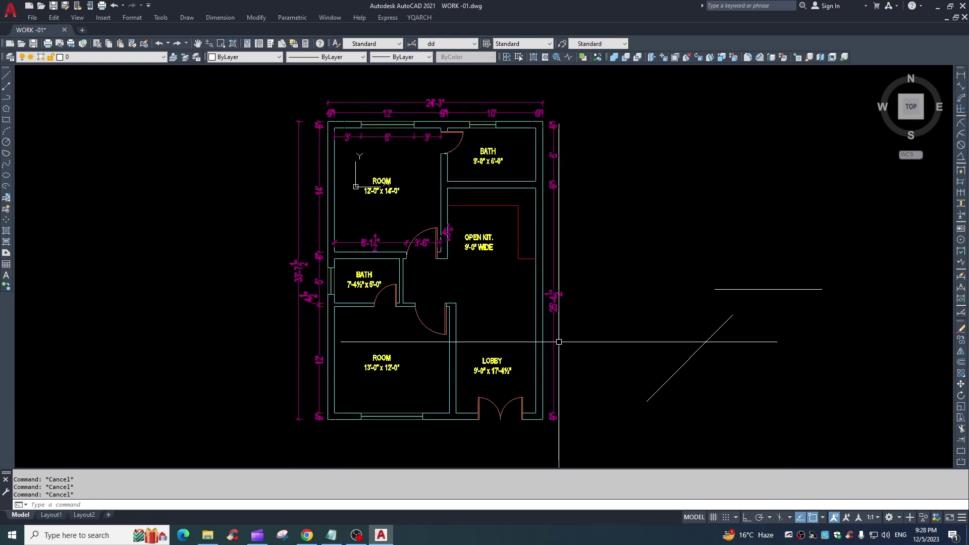
{"action": "scroll", "coordinate": [560, 318], "scroll_direction": "down", "scroll_amount": 2}
{"action": "key", "text": "Return"}
{"action": "scroll", "coordinate": [562, 305], "scroll_direction": "up", "scroll_amount": 2}
Dimension to the lobby's lower corner, placing the dimension below the lobby wall
{"action": "left_click", "coordinate": [561, 304]}
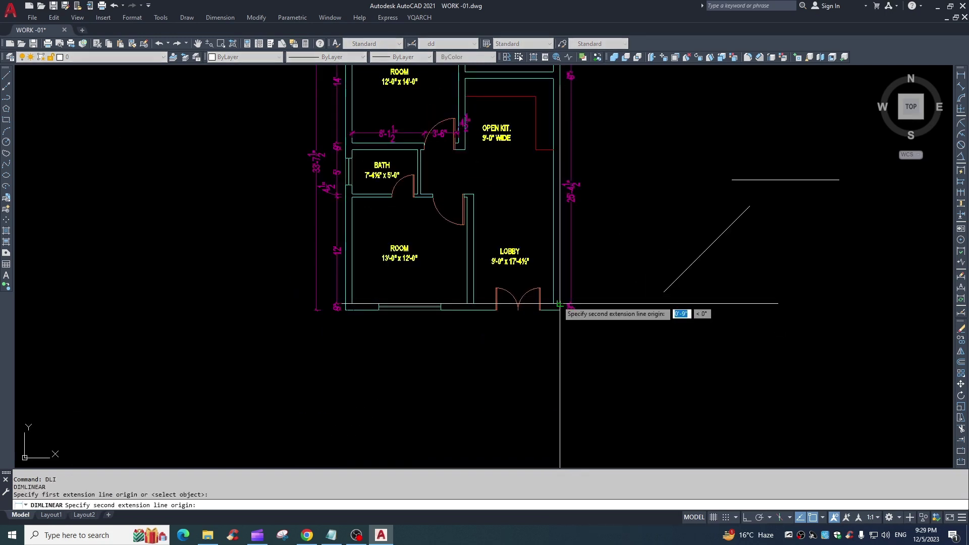
{"action": "key", "text": "Escape"}
{"action": "key", "text": "Return"}
{"action": "scroll", "coordinate": [558, 297], "scroll_direction": "up", "scroll_amount": 2}
{"action": "left_click", "coordinate": [558, 297]}
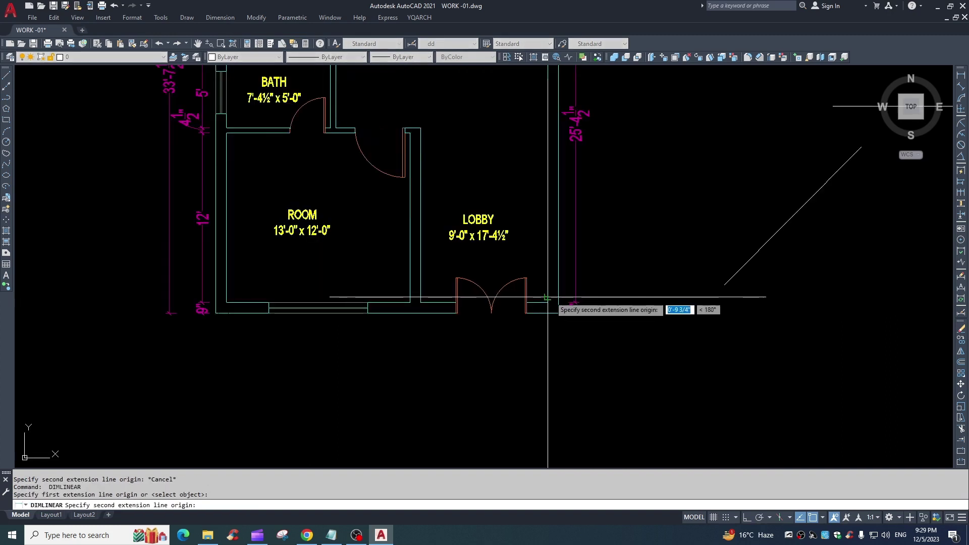
{"action": "left_click", "coordinate": [555, 334]}
Match the new dimension to the 9" dimension's style with MA
{"action": "type", "text": "ma"}
{"action": "key", "text": "Return"}
{"action": "left_click", "coordinate": [574, 308]}
{"action": "left_click", "coordinate": [590, 343]}
{"action": "left_click", "coordinate": [556, 321]}
{"action": "key", "text": "Escape"}
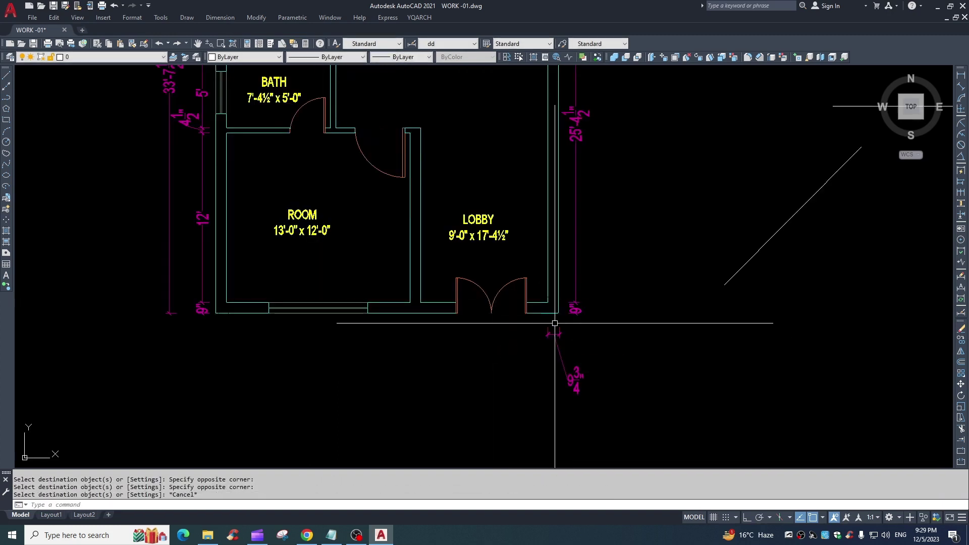
{"action": "scroll", "coordinate": [556, 321], "scroll_direction": "up", "scroll_amount": 3}
{"action": "left_click", "coordinate": [505, 373]}
{"action": "left_click", "coordinate": [570, 222]}
{"action": "key", "text": "Escape"}
{"action": "key", "text": "Escape"}
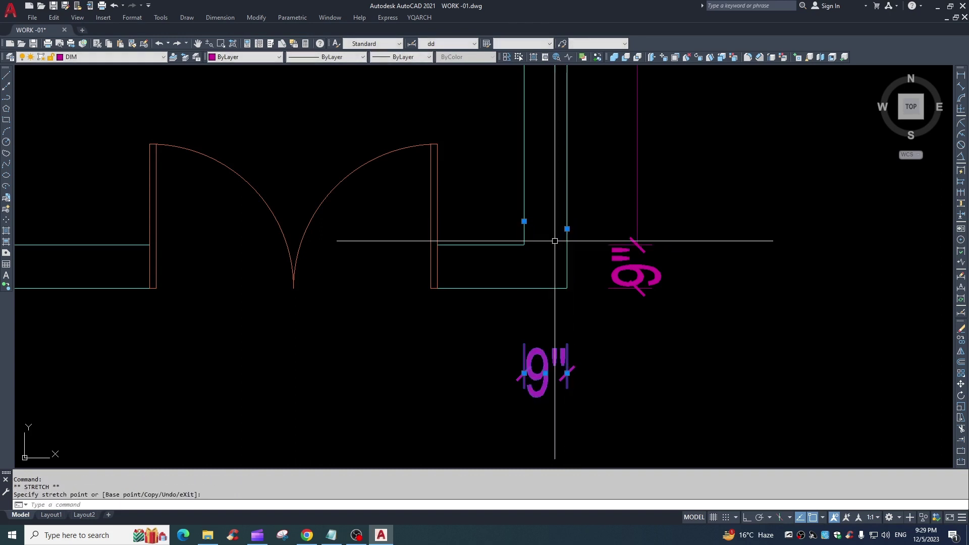
{"action": "scroll", "coordinate": [526, 274], "scroll_direction": "down", "scroll_amount": 3}
Continue the dimension chain along the bottom wall from the 9" dimension
{"action": "key", "text": "Return"}
{"action": "key", "text": "Return"}
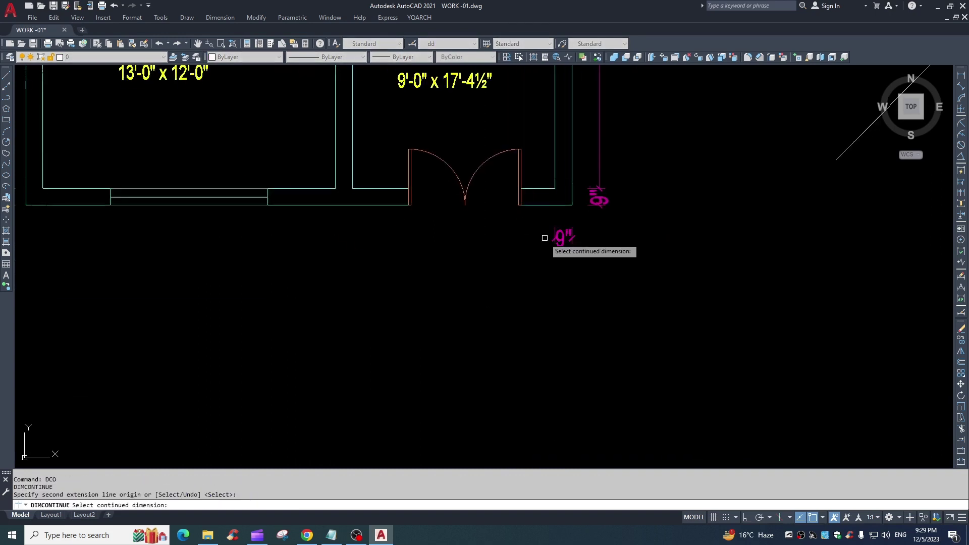
{"action": "left_click", "coordinate": [547, 238]}
{"action": "left_click", "coordinate": [352, 189]}
{"action": "scroll", "coordinate": [204, 214], "scroll_direction": "down", "scroll_amount": 2}
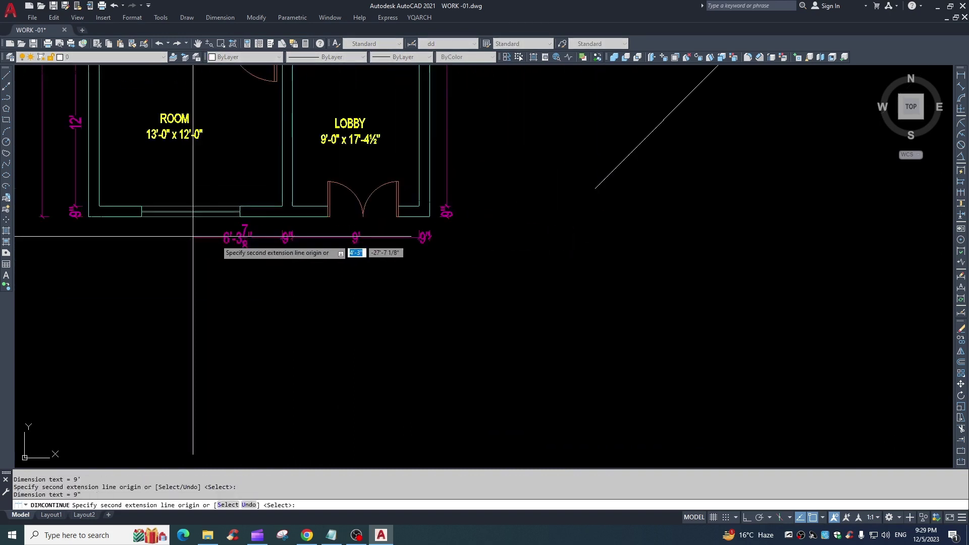
{"action": "scroll", "coordinate": [267, 222], "scroll_direction": "up", "scroll_amount": 2}
{"action": "scroll", "coordinate": [268, 222], "scroll_direction": "down", "scroll_amount": 1}
{"action": "key", "text": "Escape"}
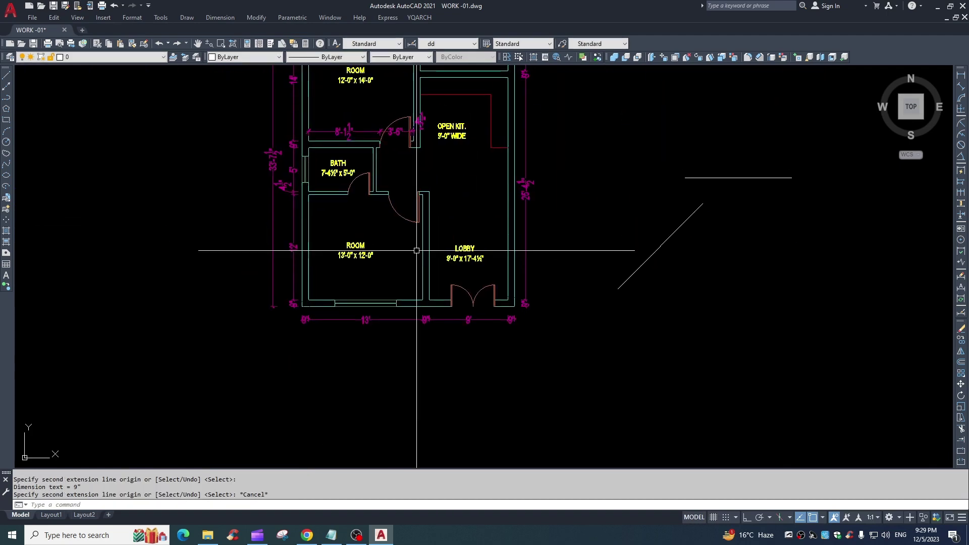
Zoom around the plan to review the bottom wall's 9", 13', 9", 9', 9" chain
{"action": "scroll", "coordinate": [428, 253], "scroll_direction": "down", "scroll_amount": 2}
{"action": "scroll", "coordinate": [465, 156], "scroll_direction": "up", "scroll_amount": 2}
{"action": "scroll", "coordinate": [452, 135], "scroll_direction": "up", "scroll_amount": 3}
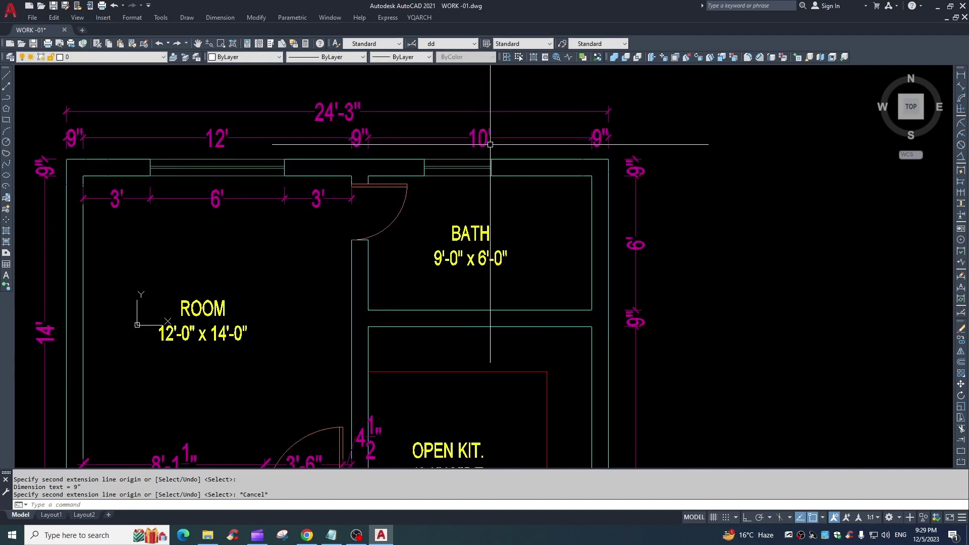
{"action": "scroll", "coordinate": [490, 144], "scroll_direction": "down", "scroll_amount": 3}
{"action": "scroll", "coordinate": [450, 371], "scroll_direction": "up", "scroll_amount": 3}
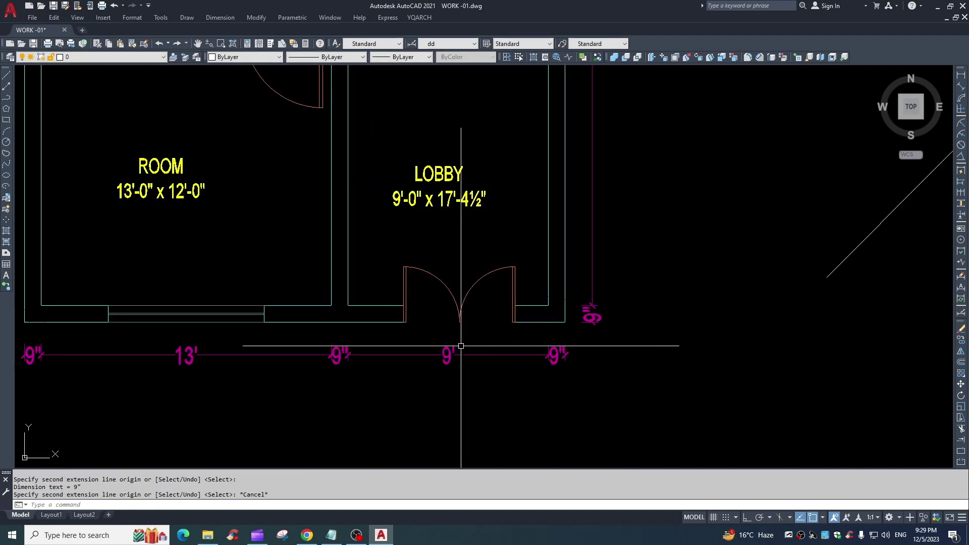
{"action": "scroll", "coordinate": [460, 345], "scroll_direction": "down", "scroll_amount": 3}
{"action": "scroll", "coordinate": [449, 275], "scroll_direction": "up", "scroll_amount": 3}
{"action": "key", "text": "Escape"}
{"action": "key", "text": "Escape"}
{"action": "key", "text": "Escape"}
{"action": "scroll", "coordinate": [450, 307], "scroll_direction": "down", "scroll_amount": 2}
{"action": "scroll", "coordinate": [433, 283], "scroll_direction": "down", "scroll_amount": 1}
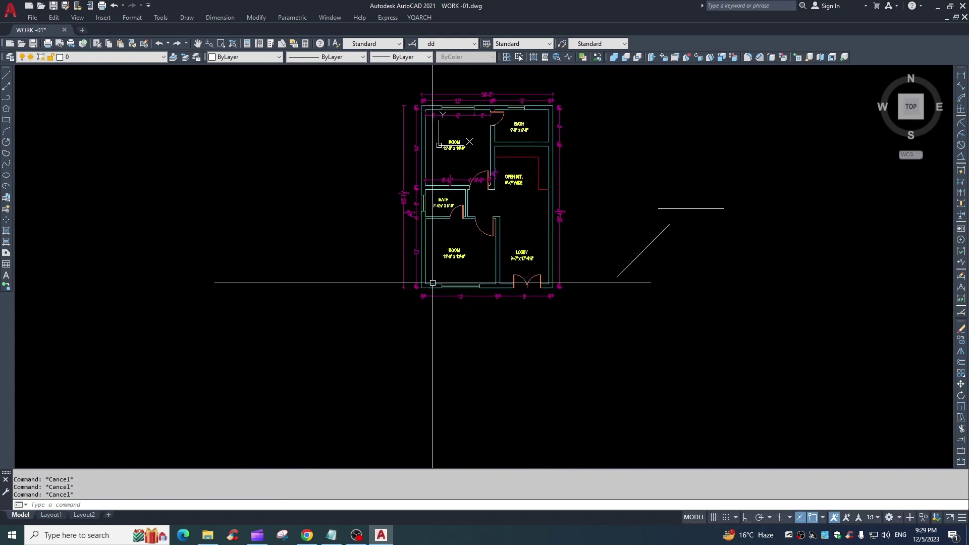
{"action": "scroll", "coordinate": [404, 228], "scroll_direction": "up", "scroll_amount": 4}
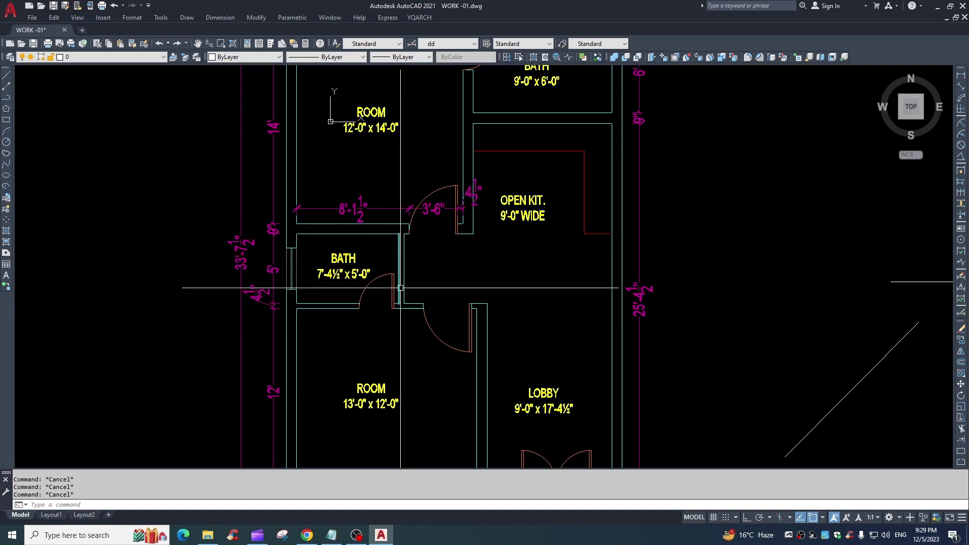
{"action": "scroll", "coordinate": [425, 261], "scroll_direction": "down", "scroll_amount": 2}
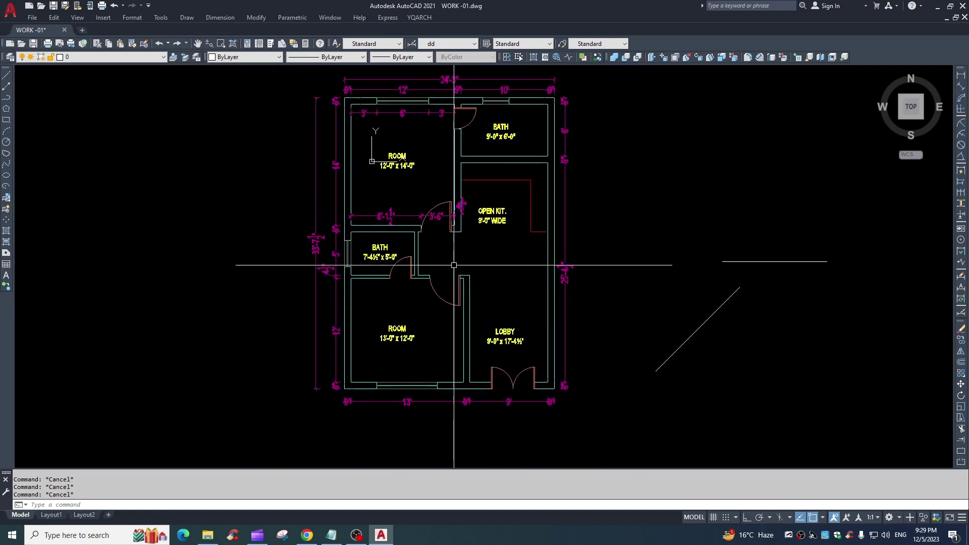
{"action": "scroll", "coordinate": [335, 212], "scroll_direction": "up", "scroll_amount": 2}
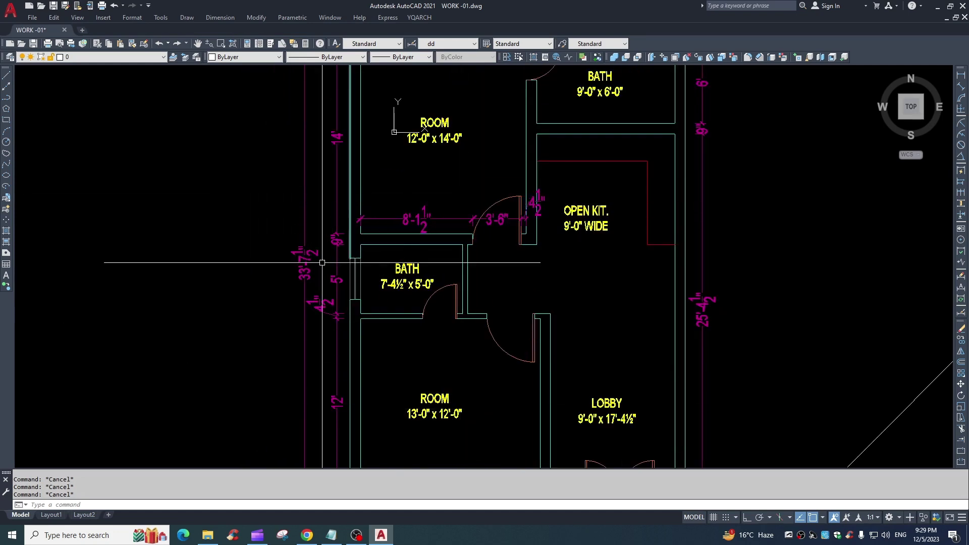
Dimension the lower room's 7'-4½" width between its left and right walls
{"action": "middle_click_drag", "start_coordinate": [422, 389], "coordinate": [424, 294]}
{"action": "type", "text": "li"}
{"action": "key", "text": "Return"}
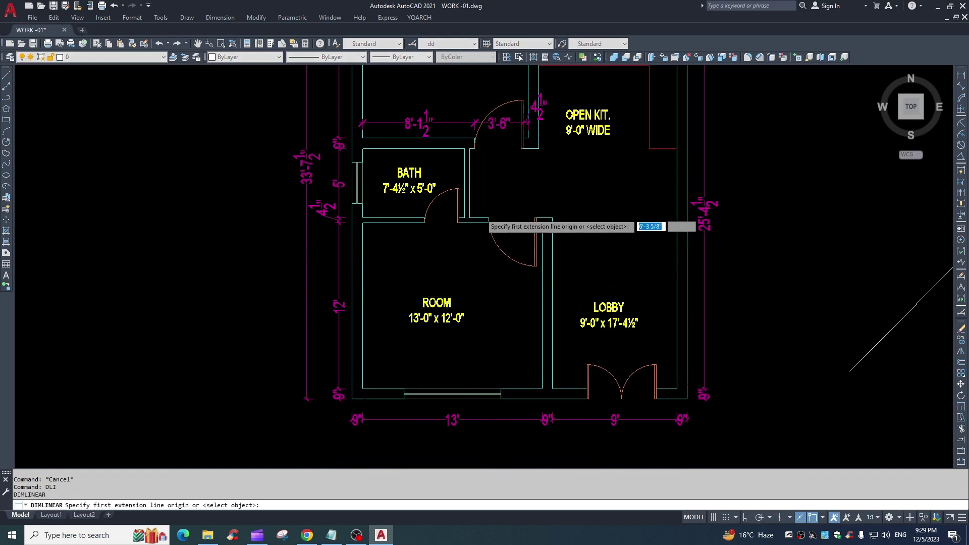
{"action": "scroll", "coordinate": [454, 220], "scroll_direction": "up", "scroll_amount": 2}
{"action": "left_click", "coordinate": [460, 219]}
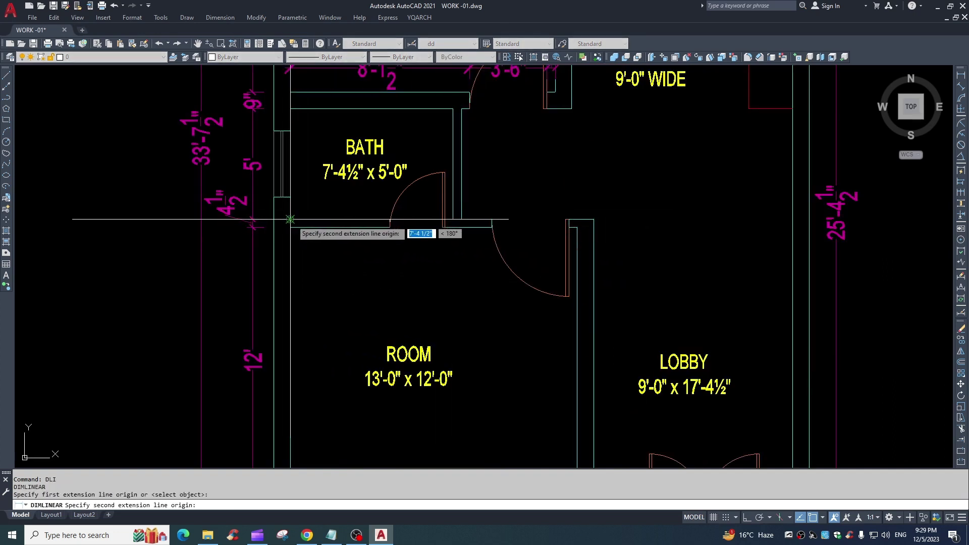
{"action": "left_click", "coordinate": [291, 219]}
{"action": "left_click", "coordinate": [292, 276]}
Match the 7'-4½" dimension to an existing magenta dimension
{"action": "type", "text": "ma"}
{"action": "key", "text": "Return"}
{"action": "left_click", "coordinate": [258, 229]}
{"action": "left_click", "coordinate": [333, 276]}
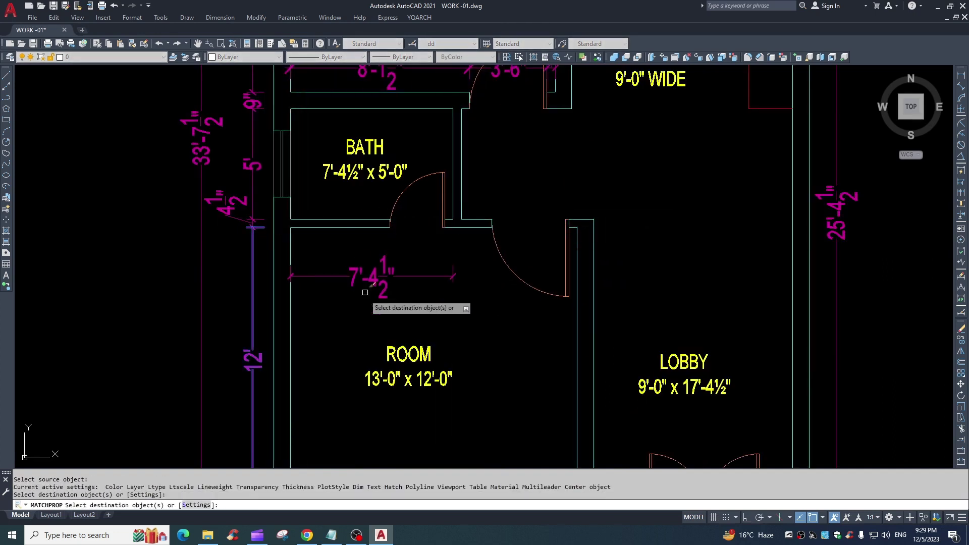
{"action": "left_click", "coordinate": [460, 295]}
{"action": "key", "text": "Escape"}
Continue with a 4½" wall dimension, then window-select the 8'-1½" dimension
{"action": "type", "text": "d"}
{"action": "key", "text": "Return"}
{"action": "left_click", "coordinate": [461, 230]}
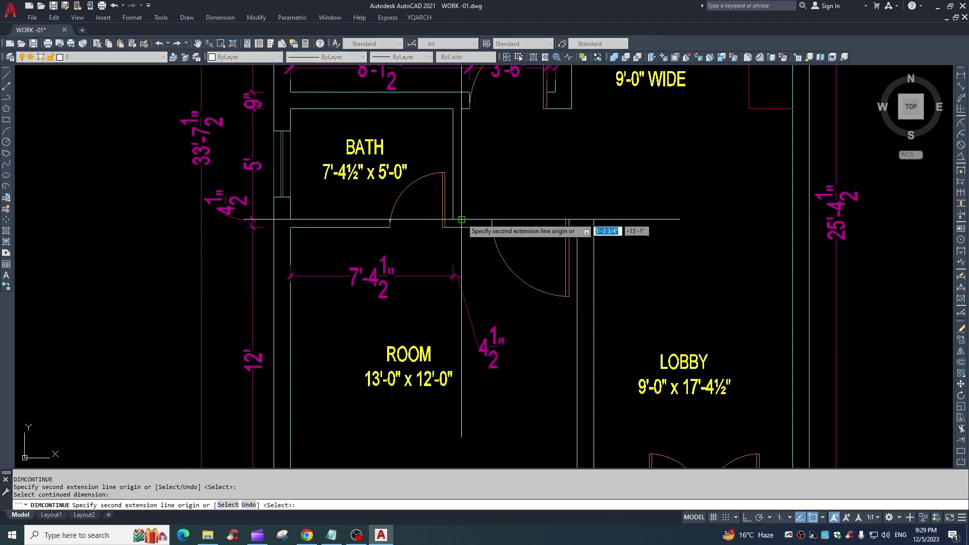
{"action": "key", "text": "Escape"}
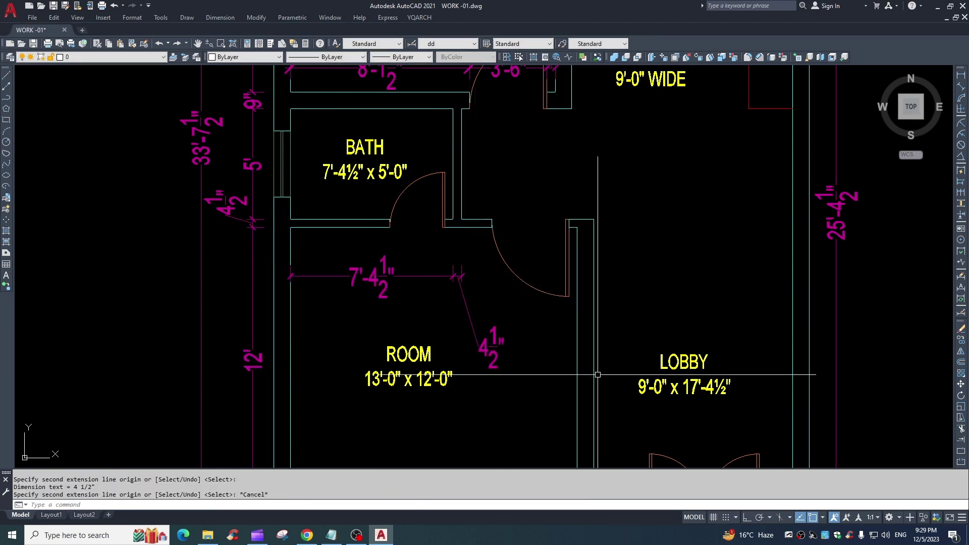
{"action": "scroll", "coordinate": [512, 362], "scroll_direction": "down", "scroll_amount": 2}
{"action": "scroll", "coordinate": [436, 171], "scroll_direction": "up", "scroll_amount": 4}
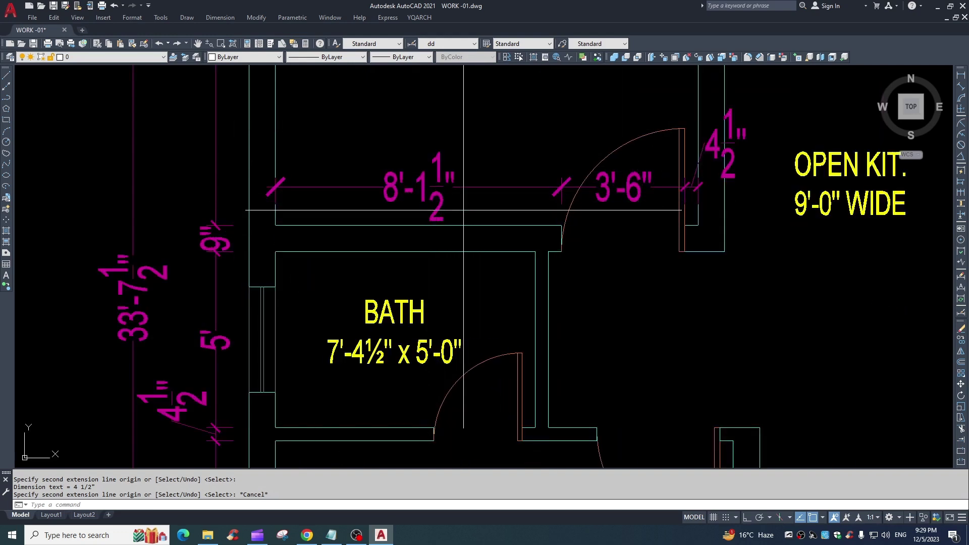
{"action": "left_click_drag", "start_coordinate": [494, 212], "coordinate": [404, 197]}
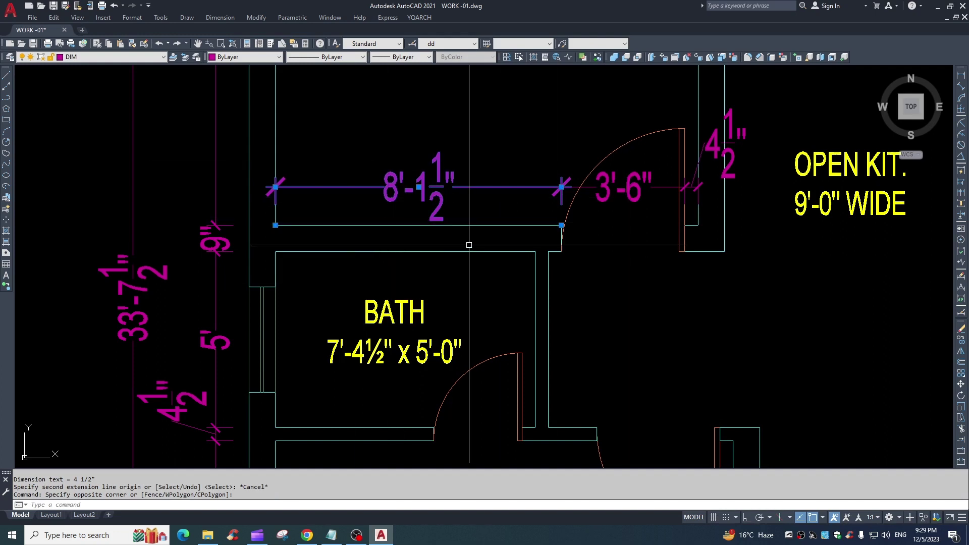
Set the 8'-1½" dimension's tolerance text height to 0.5 in Properties
{"action": "key", "text": "ctrl+1"}
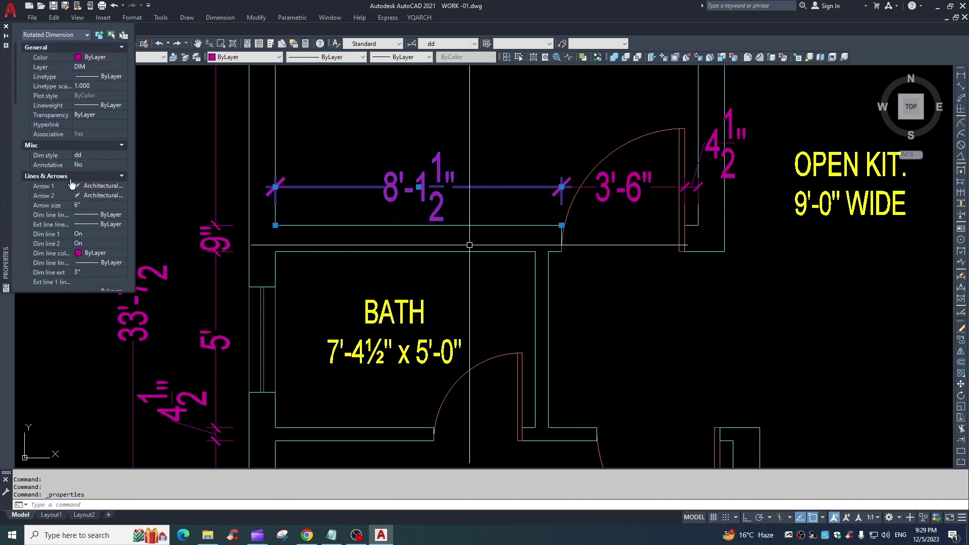
{"action": "scroll", "coordinate": [76, 196], "scroll_direction": "down", "scroll_amount": 3}
{"action": "scroll", "coordinate": [88, 222], "scroll_direction": "down", "scroll_amount": 3}
{"action": "scroll", "coordinate": [90, 223], "scroll_direction": "down", "scroll_amount": 3}
{"action": "scroll", "coordinate": [83, 220], "scroll_direction": "down", "scroll_amount": 3}
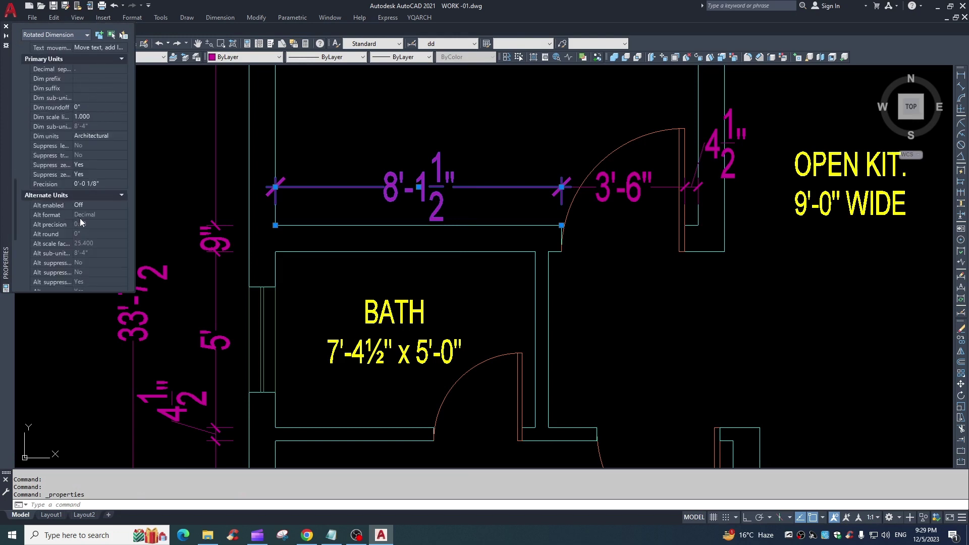
{"action": "scroll", "coordinate": [74, 231], "scroll_direction": "down", "scroll_amount": 4}
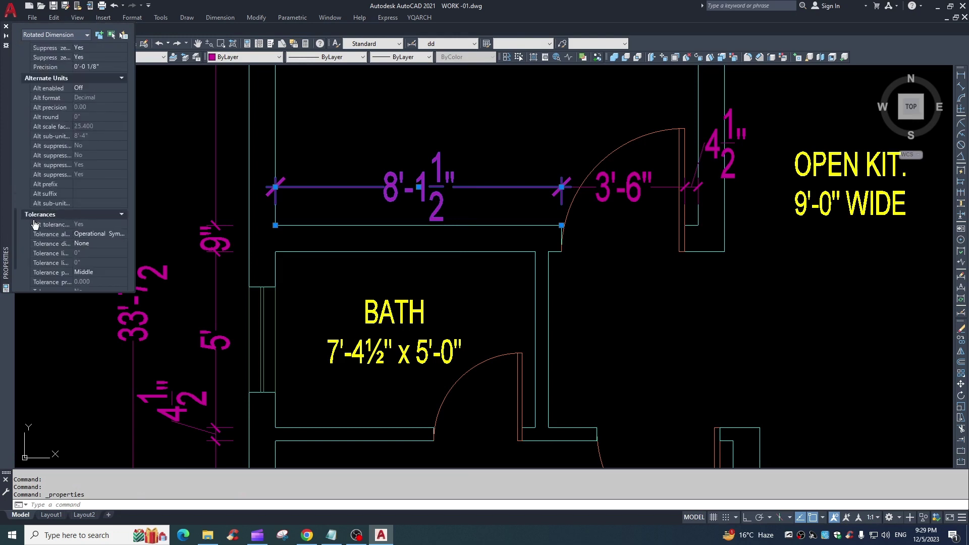
{"action": "scroll", "coordinate": [88, 268], "scroll_direction": "down", "scroll_amount": 2}
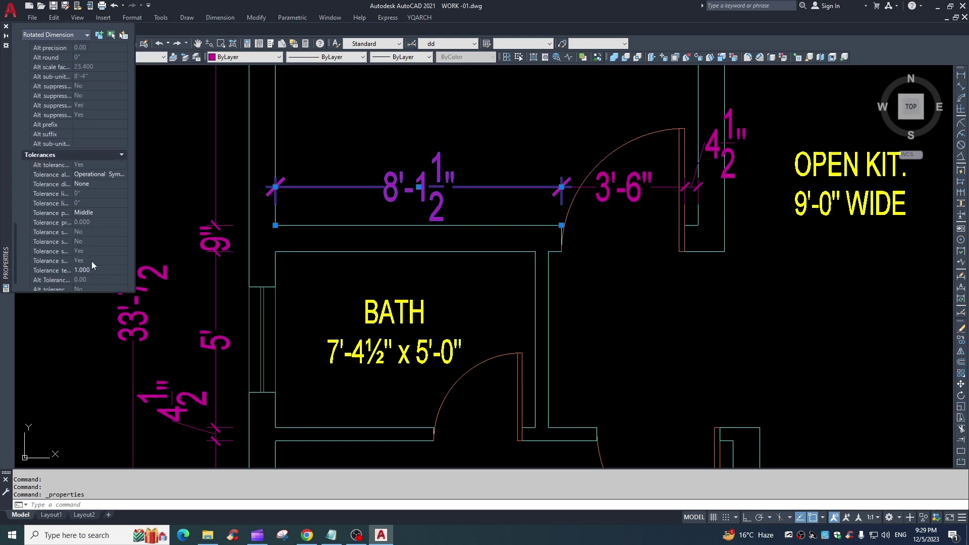
{"action": "left_click", "coordinate": [89, 270]}
{"action": "type", "text": ".5"}
{"action": "key", "text": "Return"}
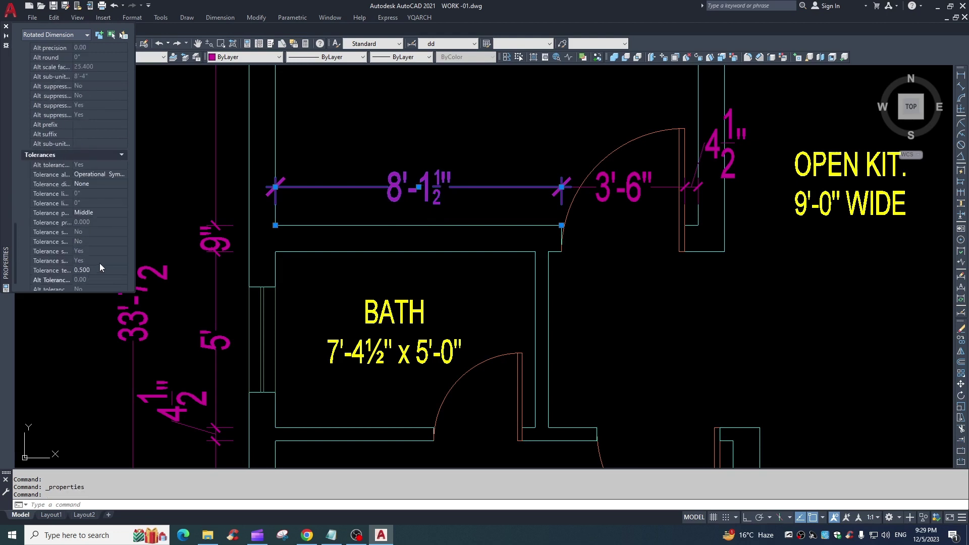
{"action": "scroll", "coordinate": [446, 182], "scroll_direction": "up", "scroll_amount": 4}
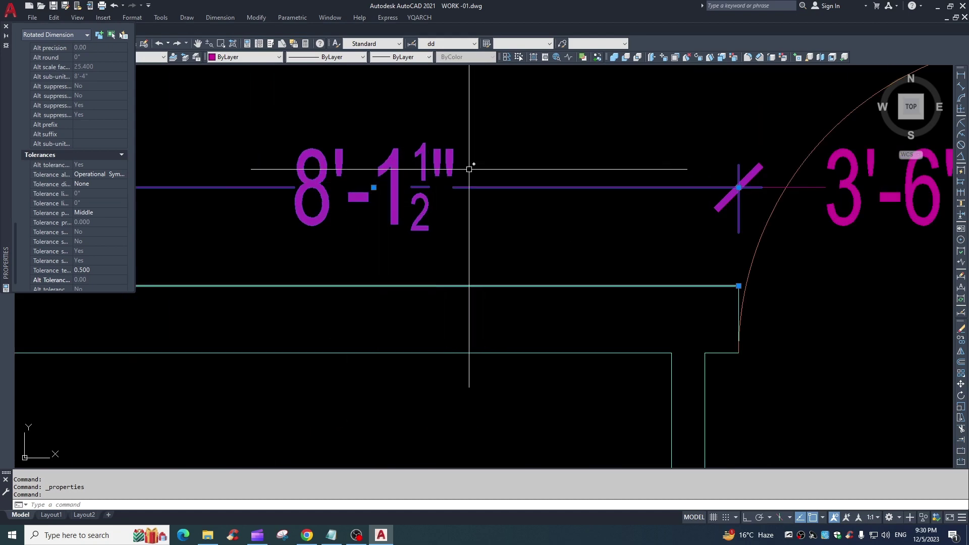
{"action": "scroll", "coordinate": [555, 302], "scroll_direction": "down", "scroll_amount": 3}
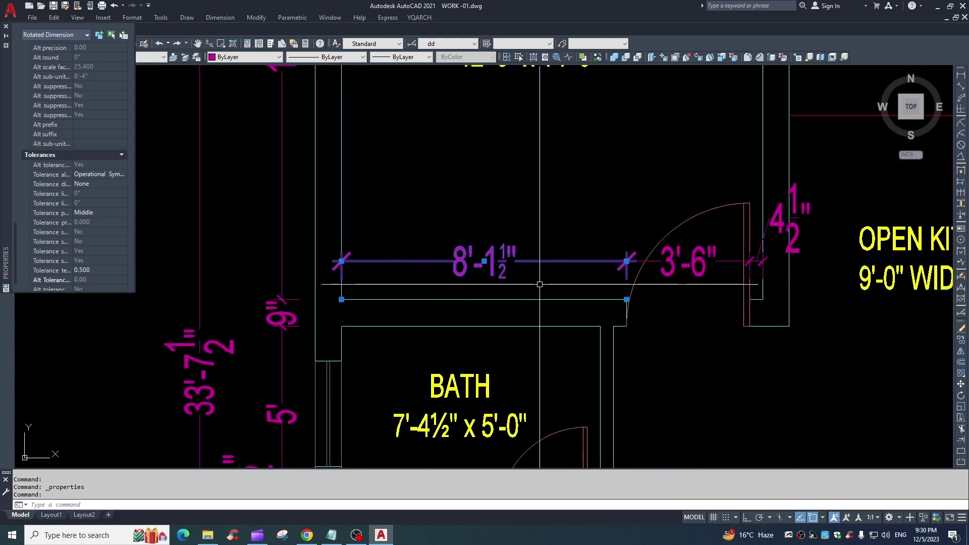
Match the 8'-1½" dimension's properties onto the 4½" dimension on the left wall
{"action": "type", "text": "ma"}
{"action": "key", "text": "Return"}
{"action": "scroll", "coordinate": [479, 313], "scroll_direction": "down", "scroll_amount": 2}
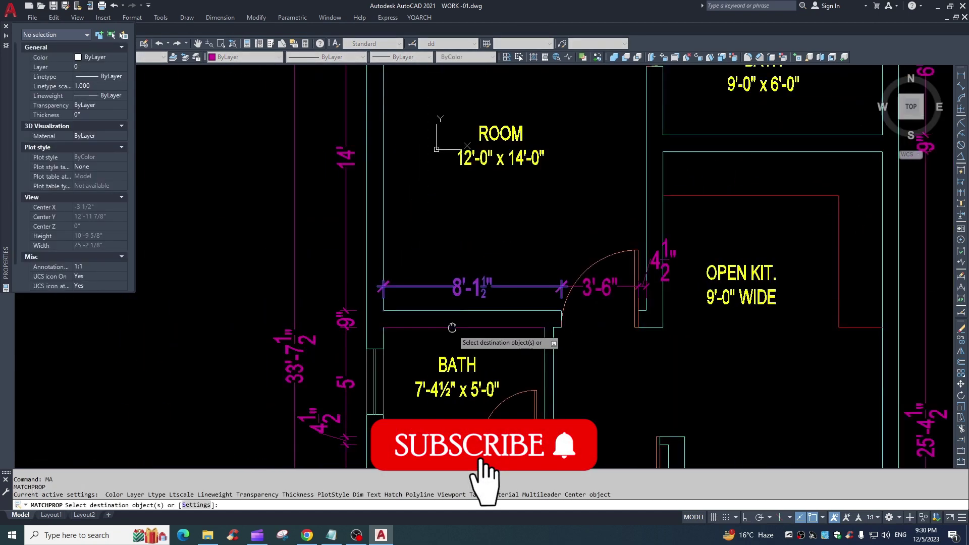
{"action": "scroll", "coordinate": [343, 286], "scroll_direction": "up", "scroll_amount": 2}
{"action": "scroll", "coordinate": [353, 328], "scroll_direction": "down", "scroll_amount": 2}
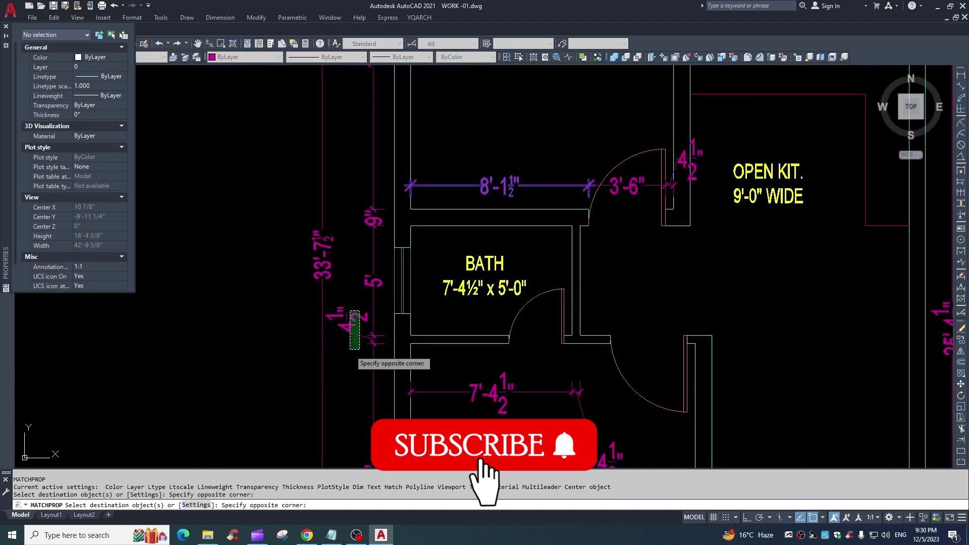
{"action": "left_click_drag", "start_coordinate": [335, 313], "coordinate": [380, 360]}
{"action": "scroll", "coordinate": [381, 360], "scroll_direction": "down", "scroll_amount": 2}
{"action": "scroll", "coordinate": [519, 300], "scroll_direction": "up", "scroll_amount": 2}
{"action": "scroll", "coordinate": [490, 335], "scroll_direction": "down", "scroll_amount": 3}
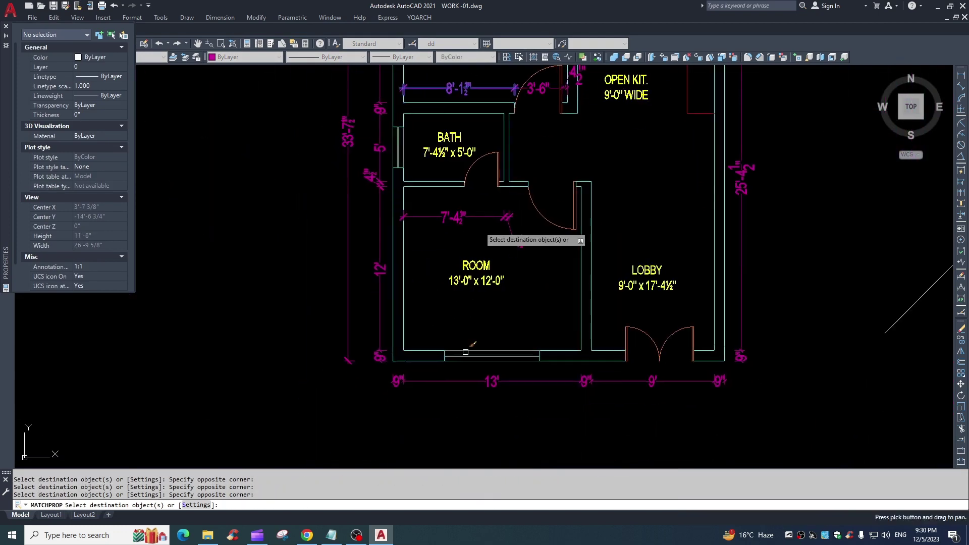
{"action": "scroll", "coordinate": [530, 232], "scroll_direction": "up", "scroll_amount": 1}
{"action": "scroll", "coordinate": [741, 380], "scroll_direction": "down", "scroll_amount": 2}
Apply the same smaller fractions to the right-side and top-room dimensions, then end matching
{"action": "middle_click_drag", "start_coordinate": [690, 293], "coordinate": [686, 350]}
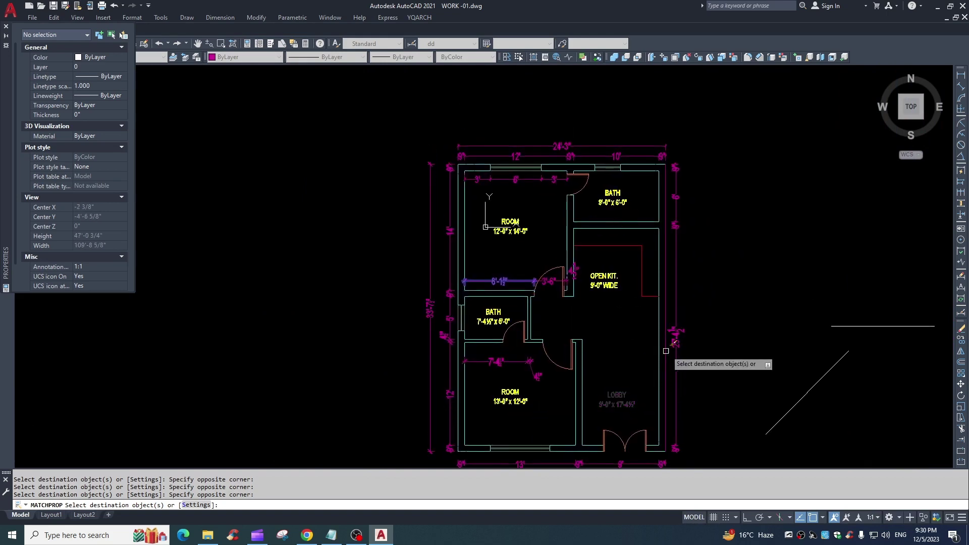
{"action": "scroll", "coordinate": [689, 291], "scroll_direction": "up", "scroll_amount": 5}
{"action": "scroll", "coordinate": [691, 291], "scroll_direction": "up", "scroll_amount": 2}
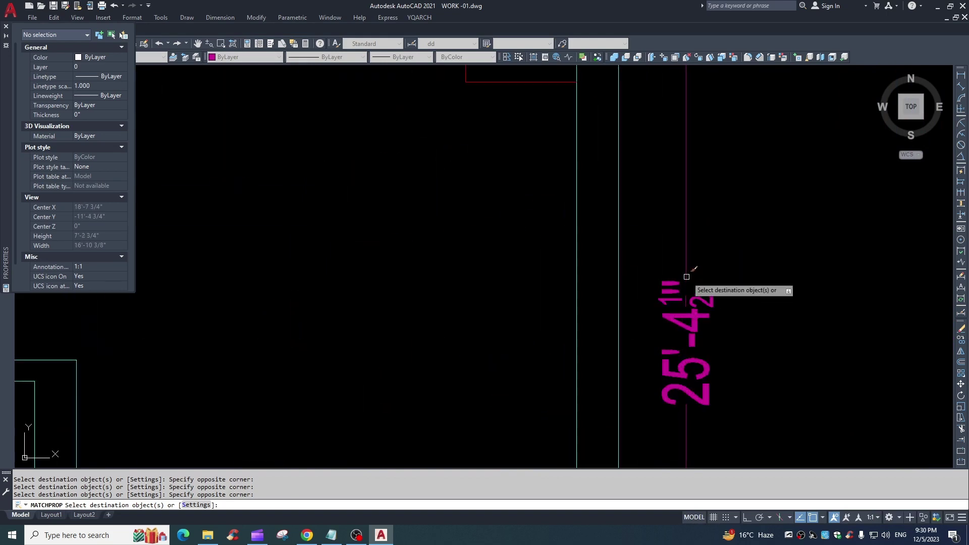
{"action": "scroll", "coordinate": [472, 213], "scroll_direction": "down", "scroll_amount": 5}
{"action": "scroll", "coordinate": [472, 213], "scroll_direction": "down", "scroll_amount": 1}
{"action": "scroll", "coordinate": [472, 282], "scroll_direction": "up", "scroll_amount": 4}
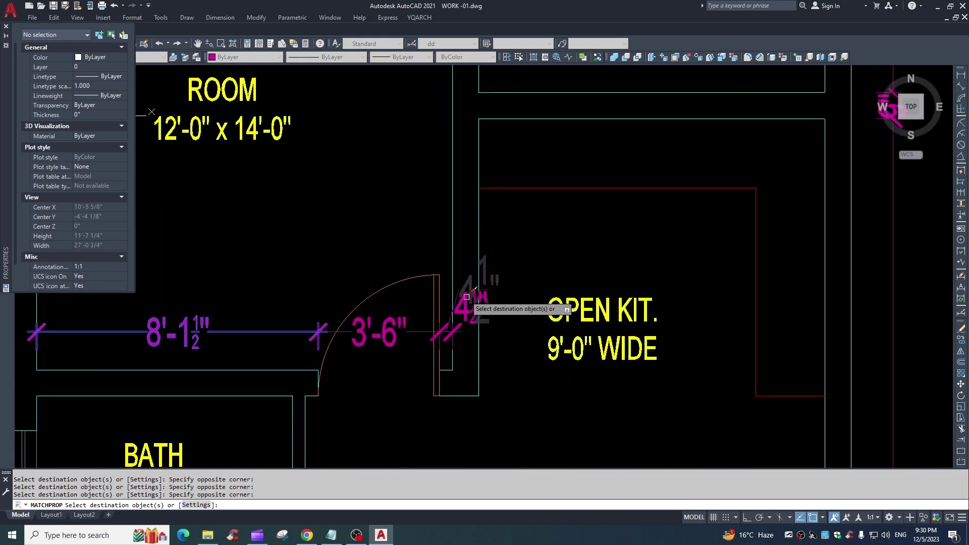
{"action": "scroll", "coordinate": [477, 317], "scroll_direction": "down", "scroll_amount": 3}
{"action": "middle_click_drag", "start_coordinate": [477, 316], "coordinate": [492, 367]}
{"action": "scroll", "coordinate": [505, 167], "scroll_direction": "up", "scroll_amount": 2}
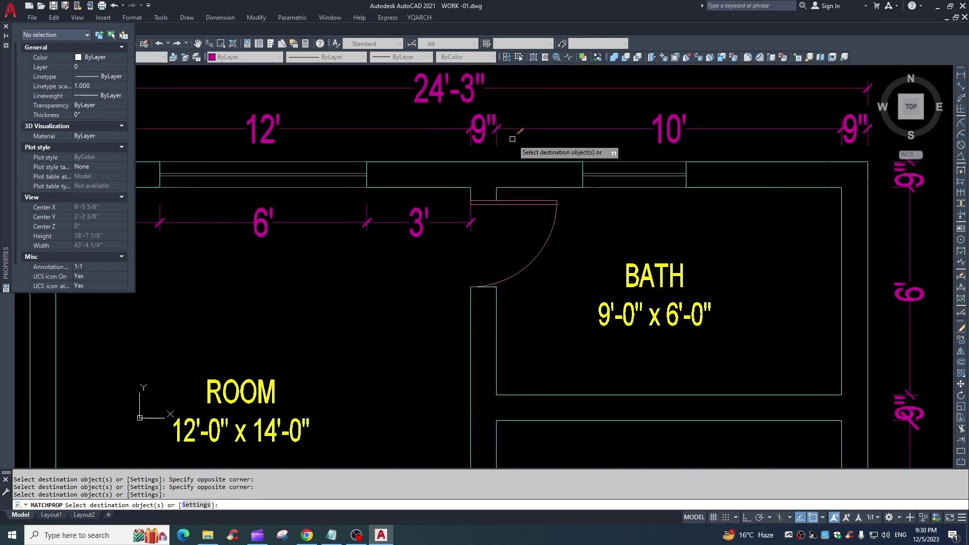
{"action": "scroll", "coordinate": [515, 191], "scroll_direction": "down", "scroll_amount": 2}
{"action": "scroll", "coordinate": [338, 228], "scroll_direction": "up", "scroll_amount": 1}
{"action": "key", "text": "Escape"}
{"action": "scroll", "coordinate": [433, 255], "scroll_direction": "down", "scroll_amount": 2}
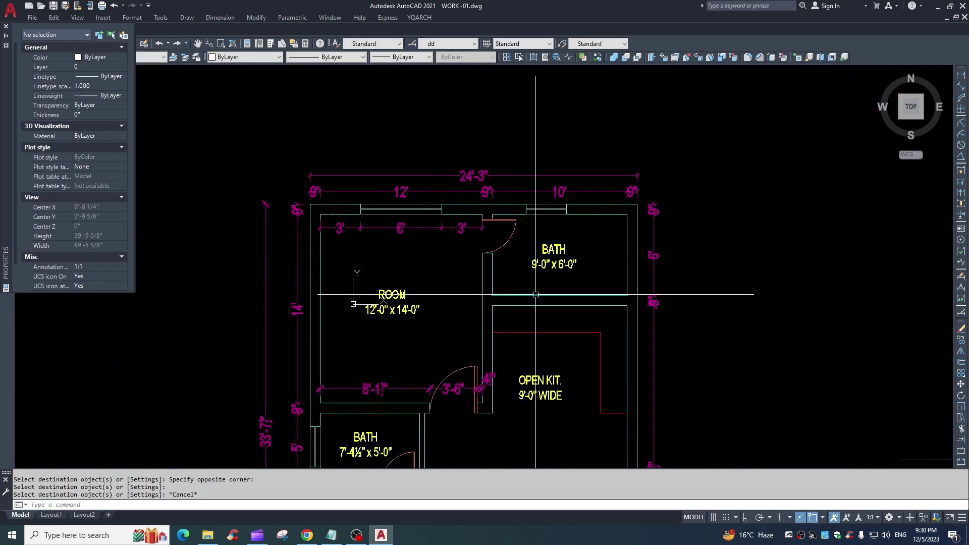
{"action": "scroll", "coordinate": [515, 296], "scroll_direction": "down", "scroll_amount": 5}
{"action": "mouse_move", "coordinate": [515, 296]}
{"action": "middle_mouse_down"}
{"action": "mouse_move", "coordinate": [474, 267]}
{"action": "mouse_move", "coordinate": [464, 162]}
{"action": "middle_mouse_up"}
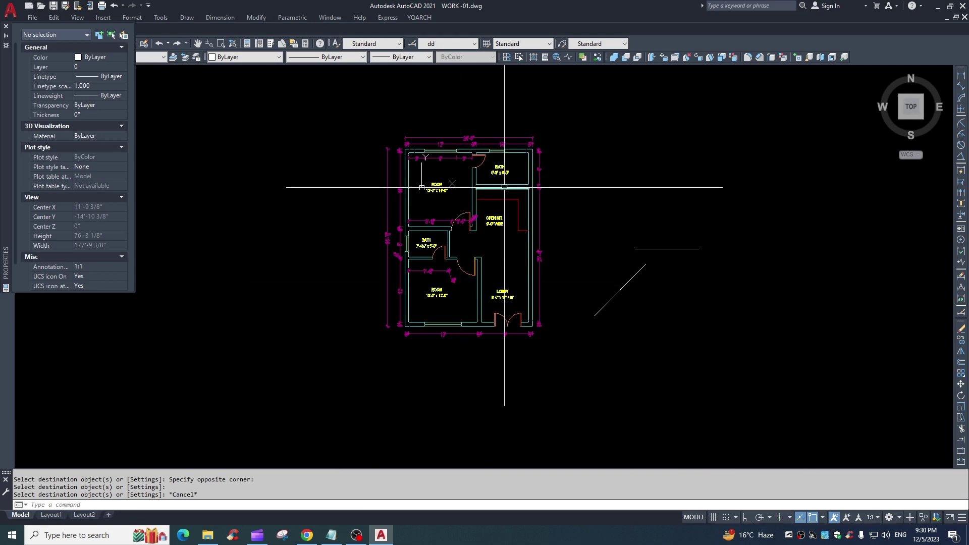
Set the 8'-1½" dimension's arrow size to 3" in its Properties
{"action": "scroll", "coordinate": [439, 207], "scroll_direction": "up", "scroll_amount": 6}
{"action": "scroll", "coordinate": [525, 282], "scroll_direction": "down", "scroll_amount": 3}
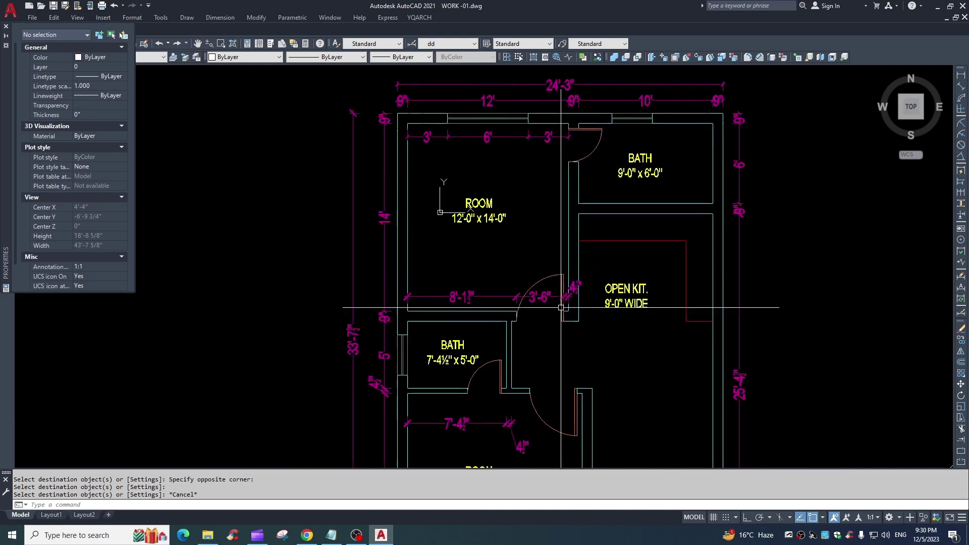
{"action": "scroll", "coordinate": [542, 323], "scroll_direction": "up", "scroll_amount": 3}
{"action": "scroll", "coordinate": [505, 283], "scroll_direction": "down", "scroll_amount": 3}
{"action": "scroll", "coordinate": [504, 263], "scroll_direction": "down", "scroll_amount": 2}
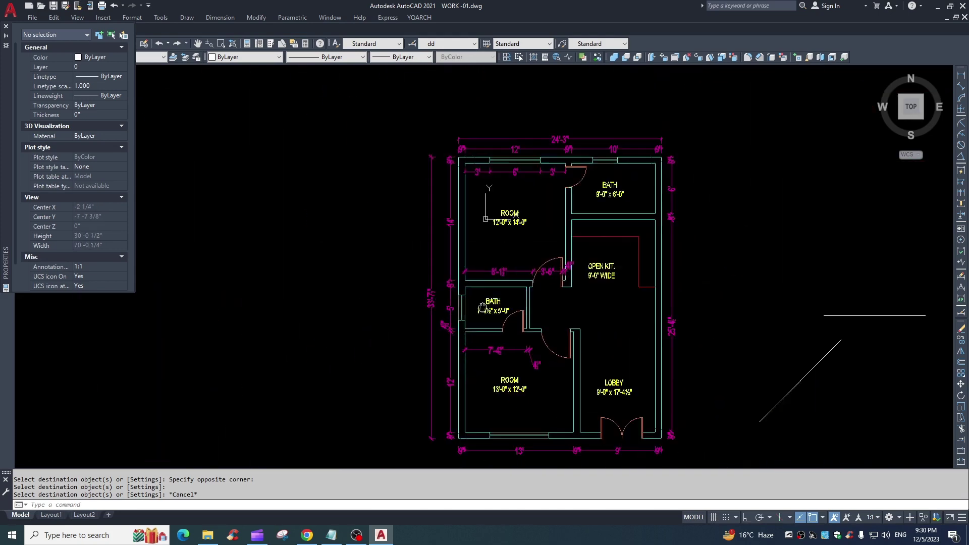
{"action": "scroll", "coordinate": [469, 219], "scroll_direction": "up", "scroll_amount": 5}
{"action": "scroll", "coordinate": [505, 282], "scroll_direction": "up", "scroll_amount": 2}
{"action": "scroll", "coordinate": [551, 328], "scroll_direction": "down", "scroll_amount": 2}
{"action": "left_click_drag", "start_coordinate": [555, 272], "coordinate": [491, 313]}
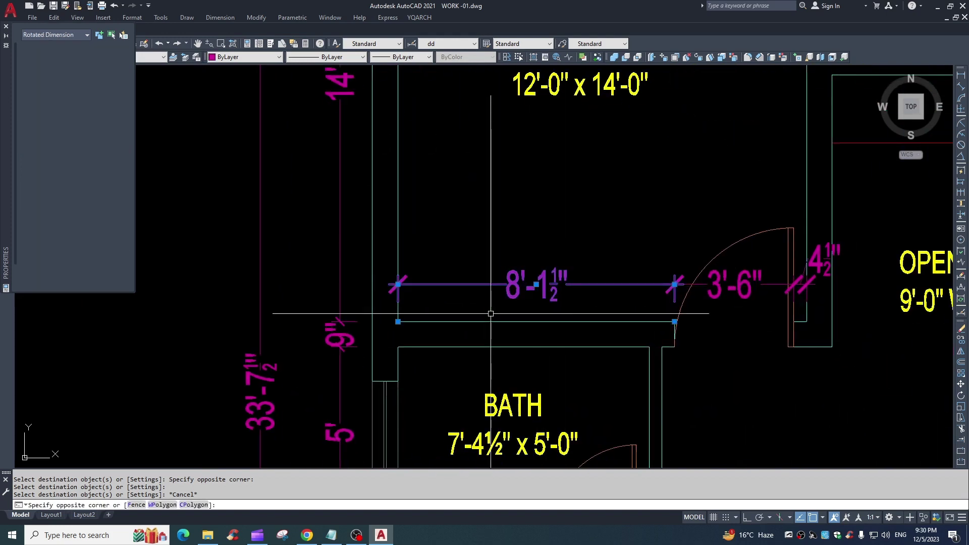
{"action": "left_click", "coordinate": [6, 26]}
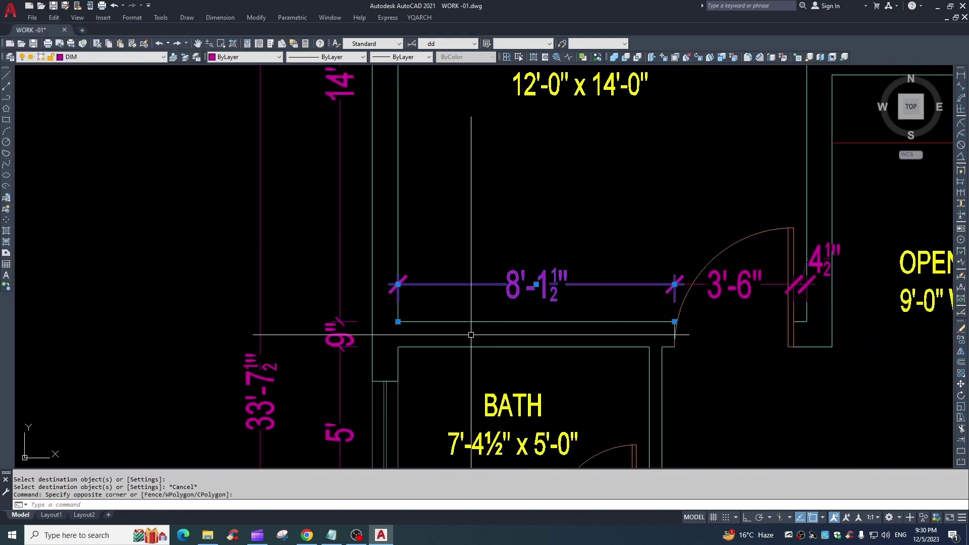
{"action": "middle_click_drag", "start_coordinate": [533, 307], "coordinate": [531, 282]}
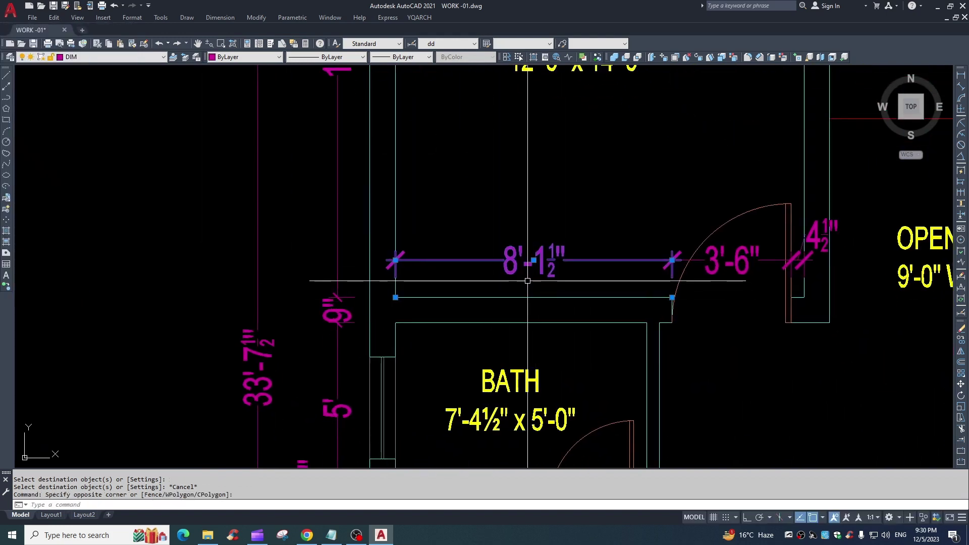
{"action": "key", "text": "ctrl+1"}
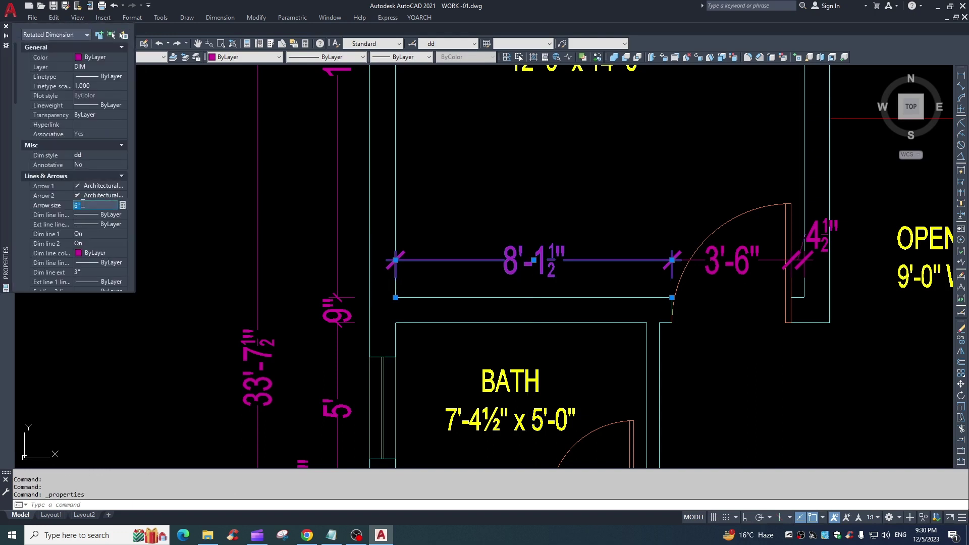
{"action": "type", "text": "3'"}
{"action": "key", "text": "Return"}
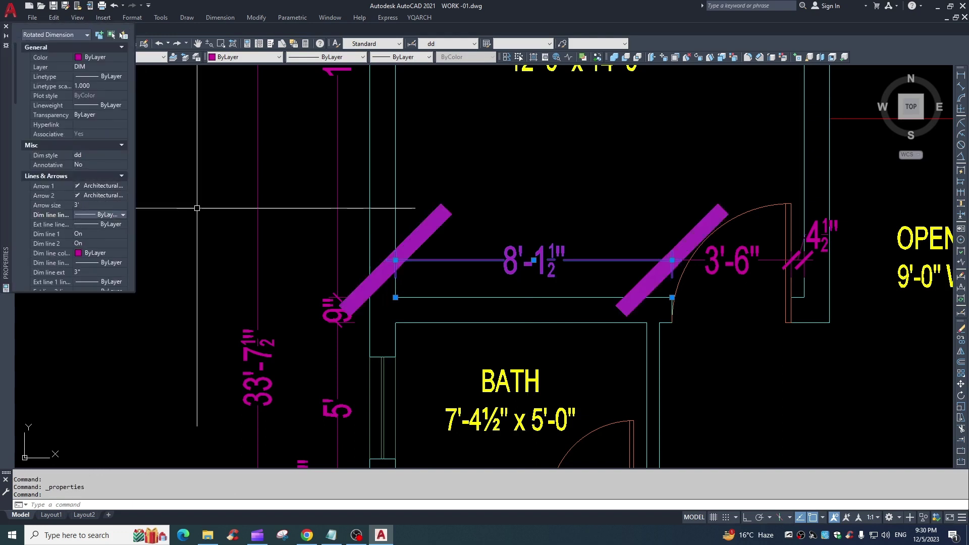
{"action": "left_click", "coordinate": [98, 204]}
{"action": "key", "text": "Tab"}
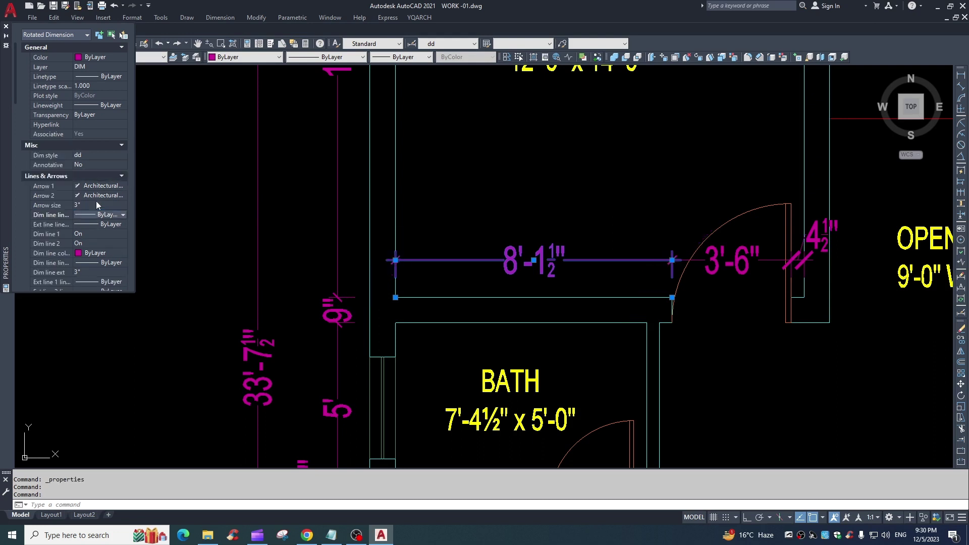
Check the dimension's 10" text height, leave it unchanged and clear the selection
{"action": "scroll", "coordinate": [100, 227], "scroll_direction": "down", "scroll_amount": 5}
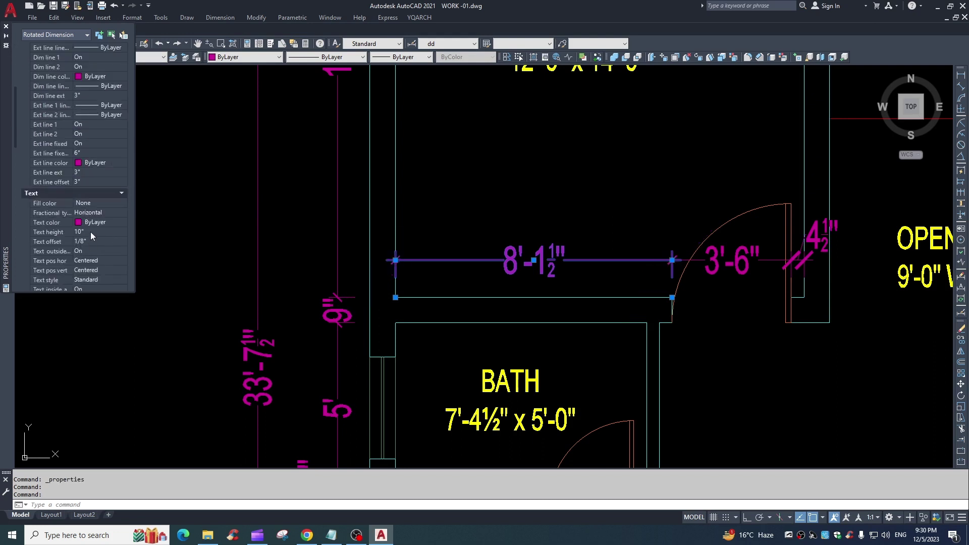
{"action": "left_click", "coordinate": [90, 231]}
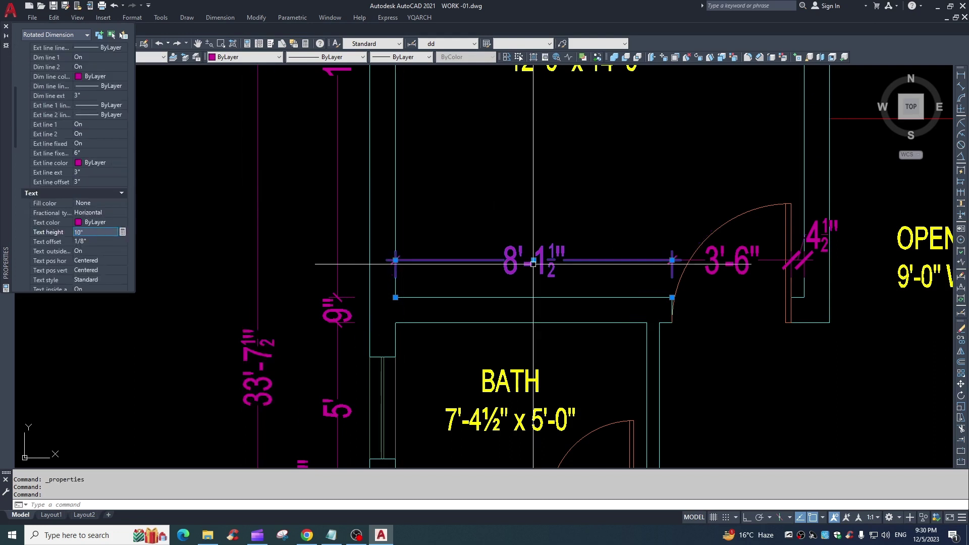
{"action": "key", "text": "Escape"}
{"action": "scroll", "coordinate": [573, 318], "scroll_direction": "down", "scroll_amount": 3}
{"action": "scroll", "coordinate": [573, 317], "scroll_direction": "down", "scroll_amount": 2}
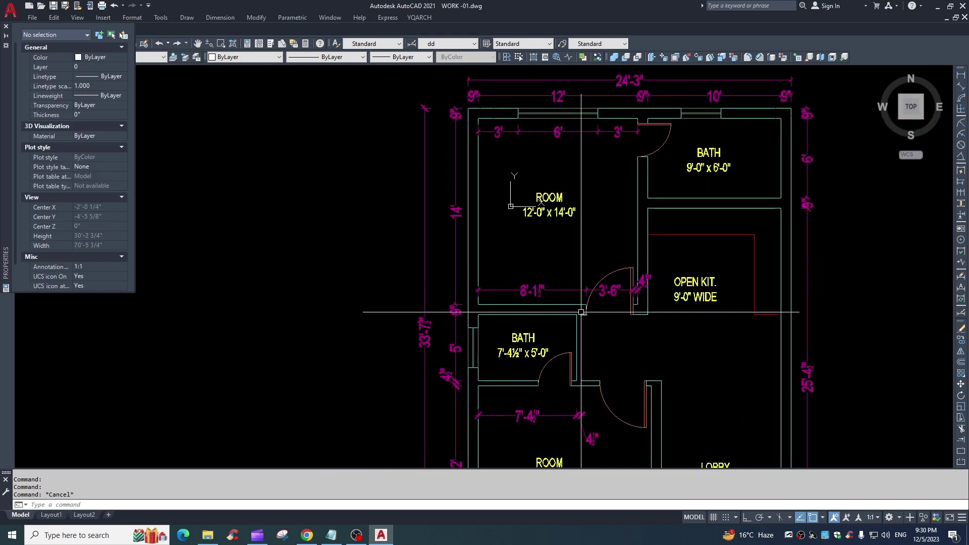
{"action": "scroll", "coordinate": [550, 268], "scroll_direction": "up", "scroll_amount": 1}
{"action": "scroll", "coordinate": [570, 350], "scroll_direction": "up", "scroll_amount": 1}
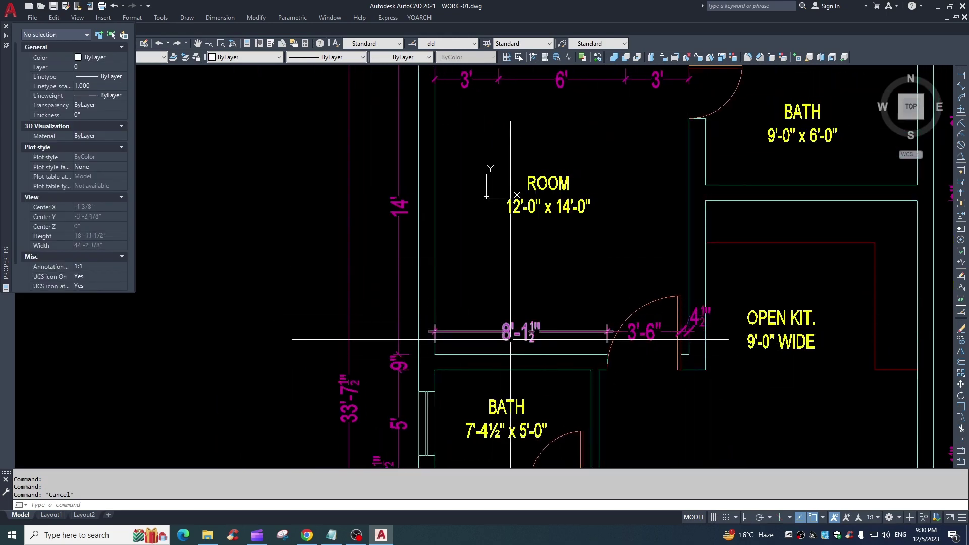
{"action": "scroll", "coordinate": [510, 339], "scroll_direction": "down", "scroll_amount": 3}
{"action": "scroll", "coordinate": [499, 316], "scroll_direction": "up", "scroll_amount": 2}
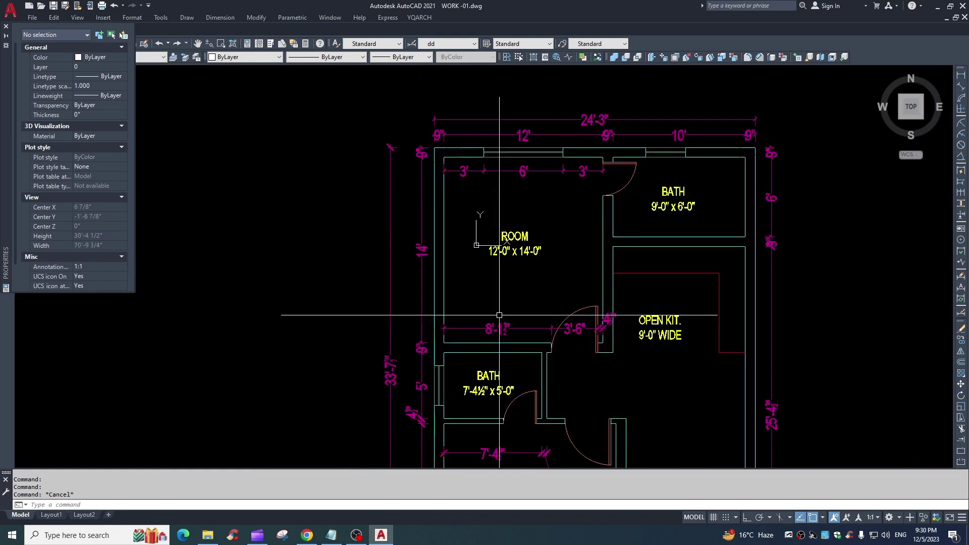
Isolate the DIM layer with LAYISO on the 8'-1½" dimension, then reselect that dimension
{"action": "left_click", "coordinate": [499, 329]}
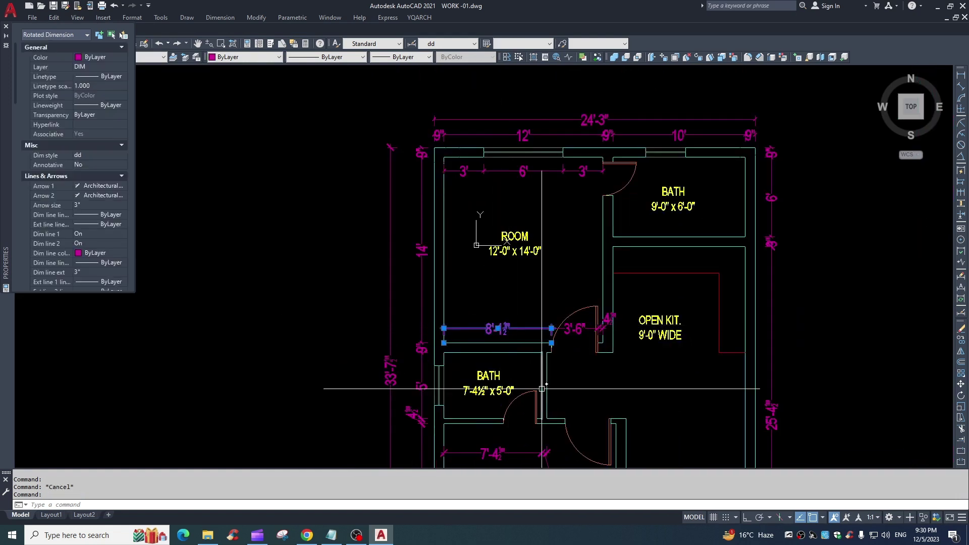
{"action": "type", "text": "LAY"}
{"action": "type", "text": "ISO"}
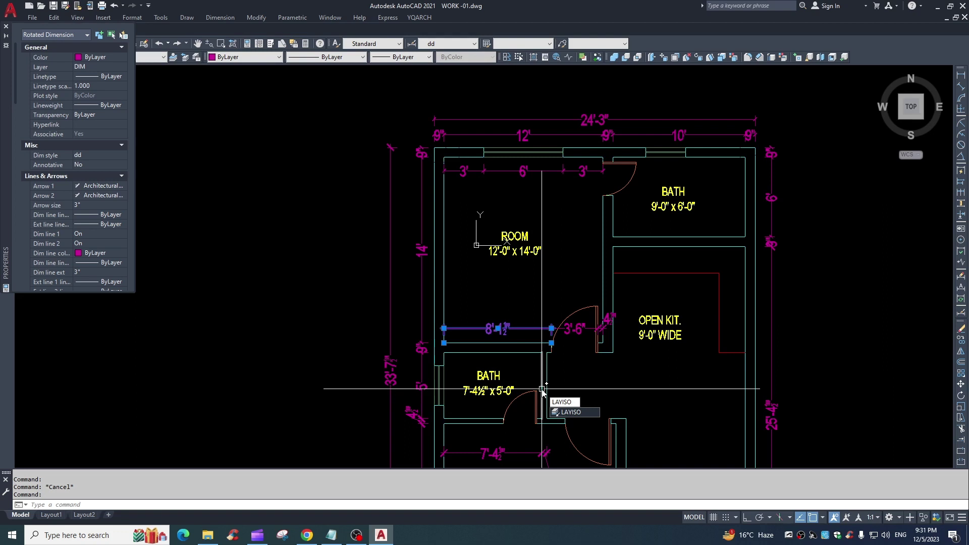
{"action": "key", "text": "Return"}
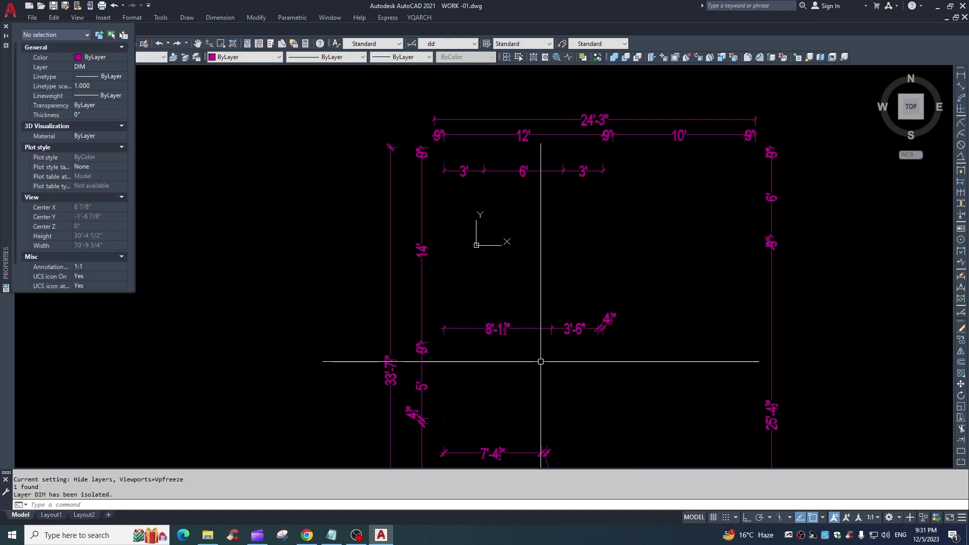
{"action": "scroll", "coordinate": [541, 361], "scroll_direction": "down", "scroll_amount": 5}
{"action": "scroll", "coordinate": [525, 313], "scroll_direction": "up", "scroll_amount": 5}
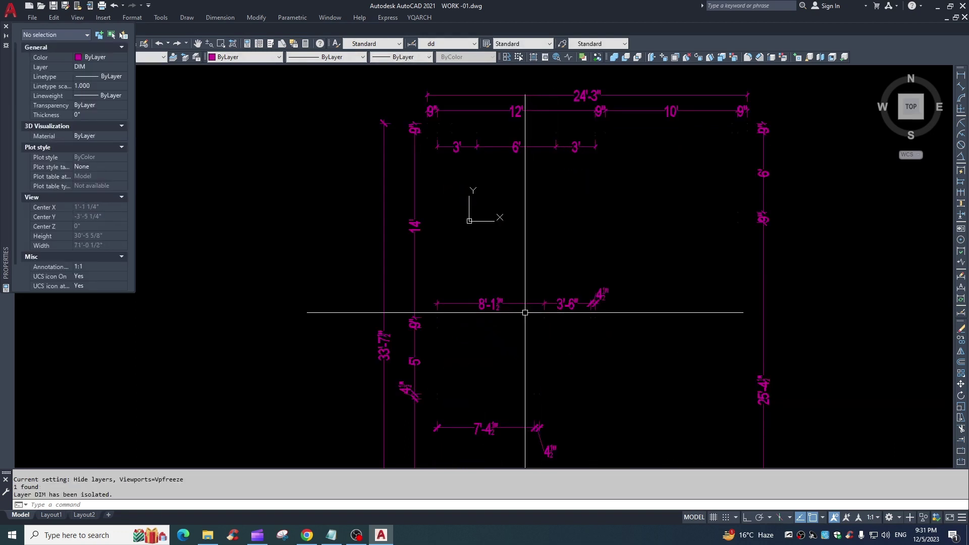
{"action": "left_click", "coordinate": [484, 304]}
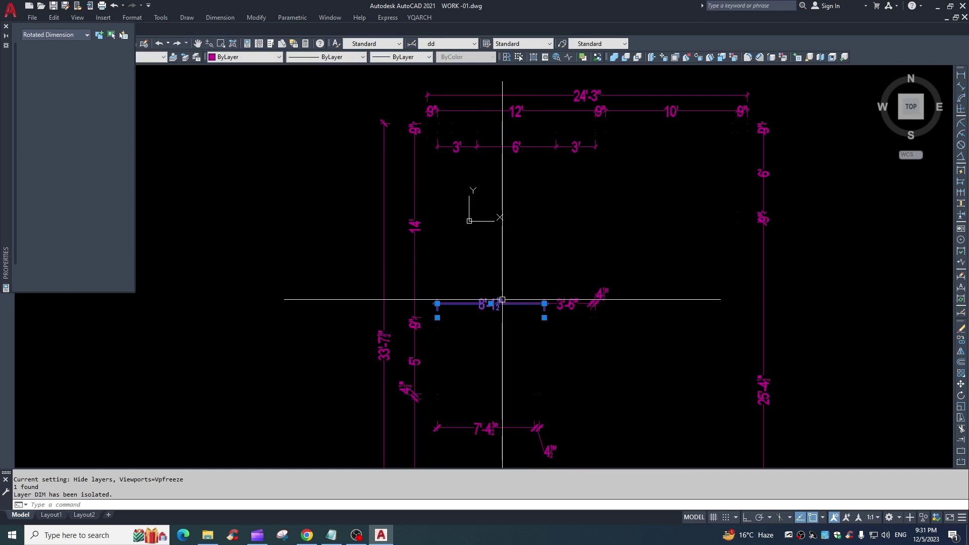
Match every enclosed dimension to the 8'-1½" dimension, then turn all layers back on
{"action": "type", "text": "A"}
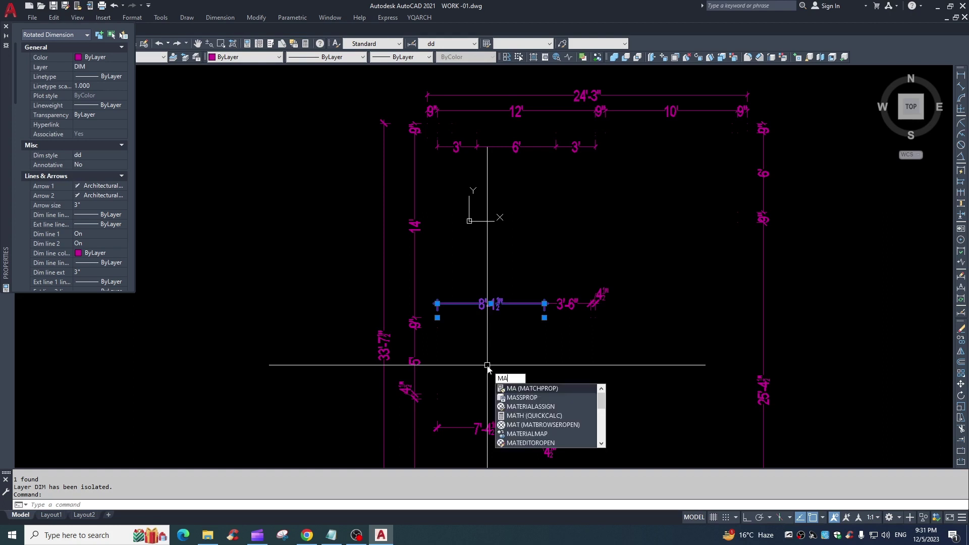
{"action": "key", "text": "Return"}
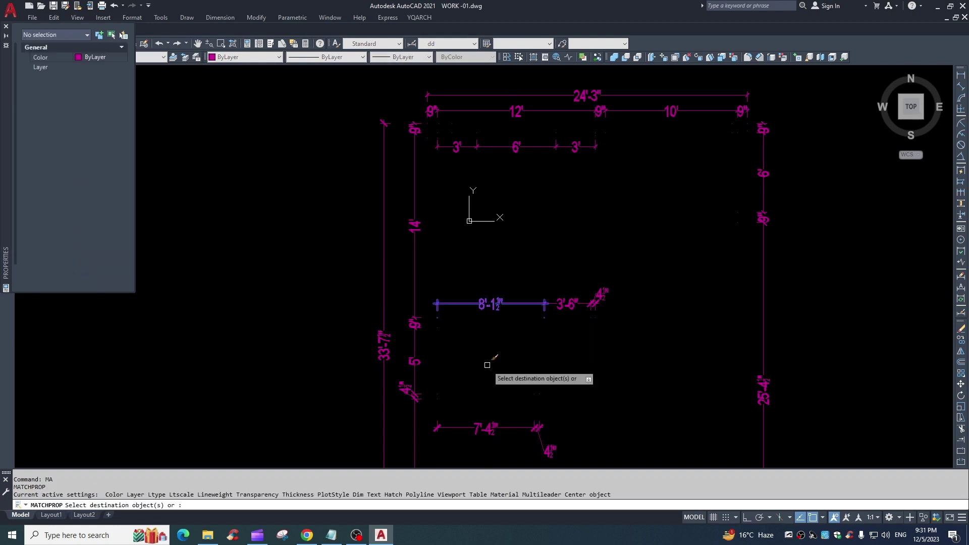
{"action": "scroll", "coordinate": [489, 363], "scroll_direction": "down", "scroll_amount": 5}
{"action": "left_click", "coordinate": [448, 211]}
{"action": "left_click", "coordinate": [598, 414]}
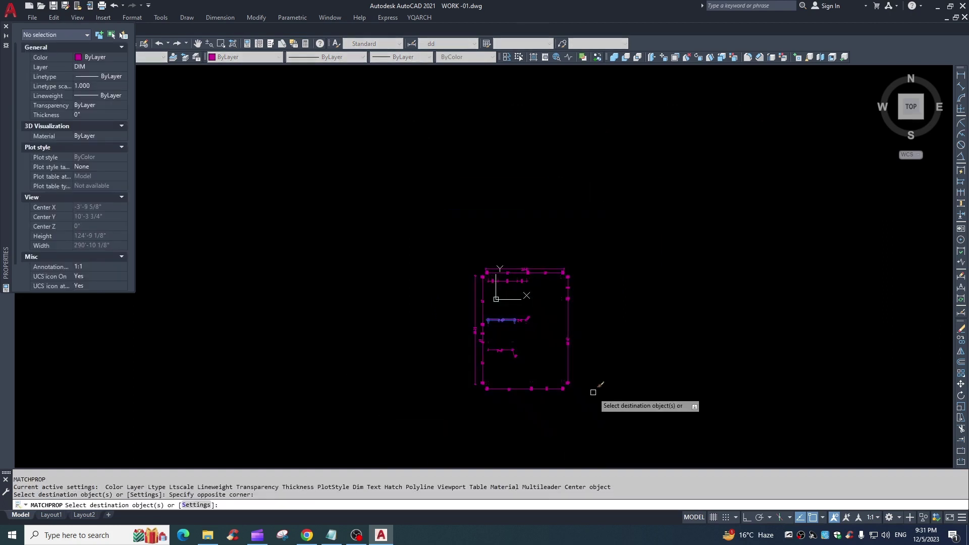
{"action": "scroll", "coordinate": [595, 391], "scroll_direction": "up", "scroll_amount": 7}
{"action": "scroll", "coordinate": [529, 310], "scroll_direction": "up", "scroll_amount": 5}
{"action": "scroll", "coordinate": [579, 347], "scroll_direction": "up", "scroll_amount": 1}
{"action": "scroll", "coordinate": [579, 348], "scroll_direction": "down", "scroll_amount": 3}
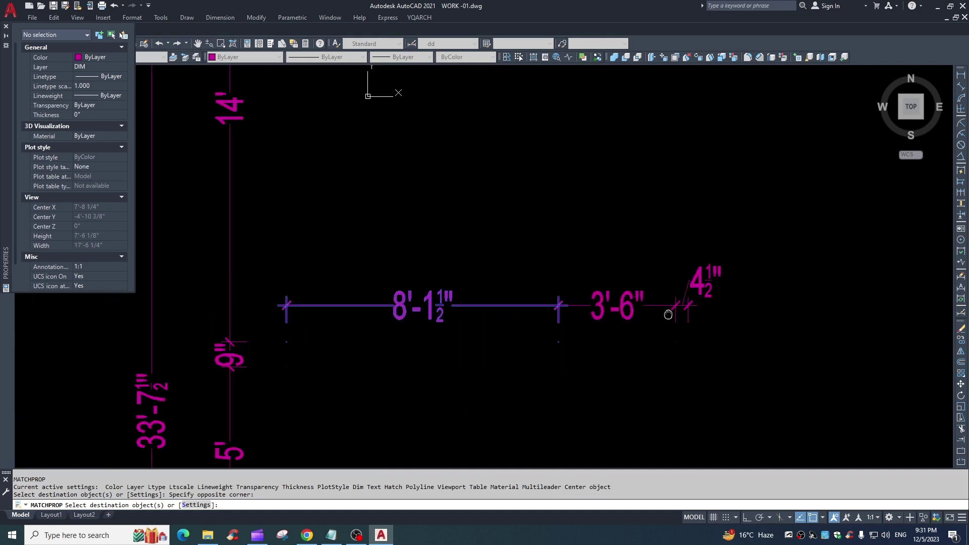
{"action": "key", "text": "Escape"}
{"action": "key", "text": "Escape"}
{"action": "scroll", "coordinate": [349, 303], "scroll_direction": "down", "scroll_amount": 4}
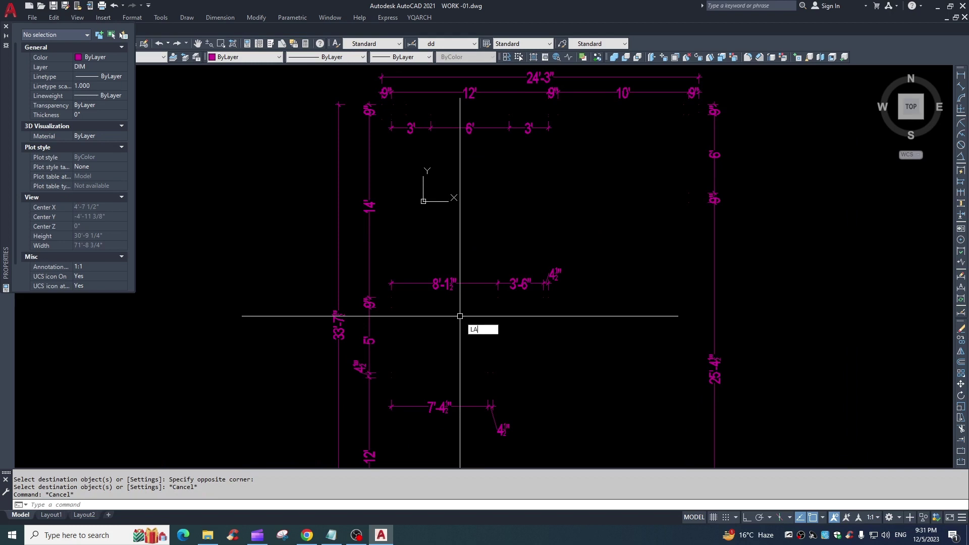
{"action": "key", "text": "Return"}
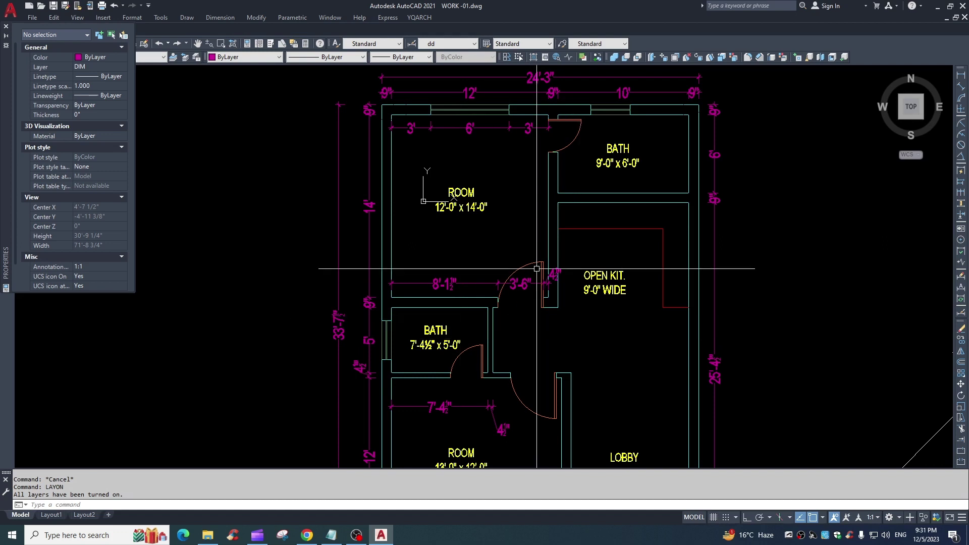
Copy the whole floor plan horizontally to the left of the original
{"action": "scroll", "coordinate": [536, 269], "scroll_direction": "down", "scroll_amount": 5}
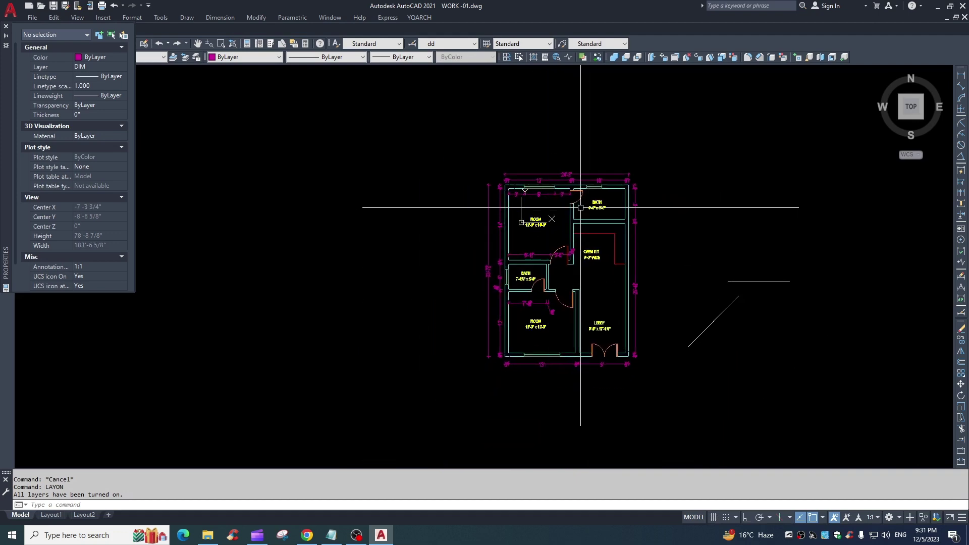
{"action": "scroll", "coordinate": [515, 131], "scroll_direction": "down", "scroll_amount": 2}
{"action": "scroll", "coordinate": [503, 174], "scroll_direction": "up", "scroll_amount": 3}
{"action": "scroll", "coordinate": [503, 173], "scroll_direction": "up", "scroll_amount": 2}
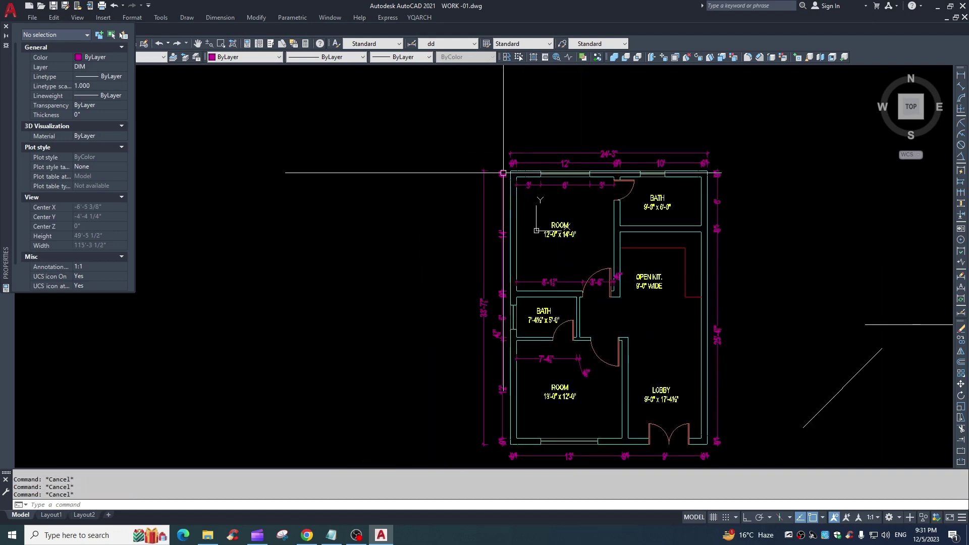
{"action": "left_click", "coordinate": [422, 126]}
{"action": "scroll", "coordinate": [583, 242], "scroll_direction": "down", "scroll_amount": 2}
{"action": "left_click", "coordinate": [642, 340]}
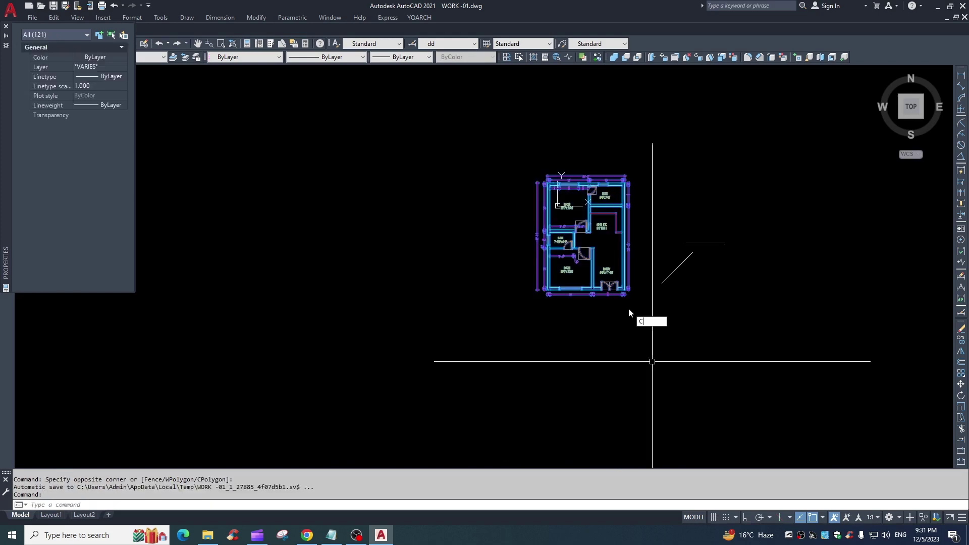
{"action": "type", "text": "co"}
{"action": "key", "text": "Return"}
{"action": "left_click", "coordinate": [591, 262]}
{"action": "key", "text": "F8"}
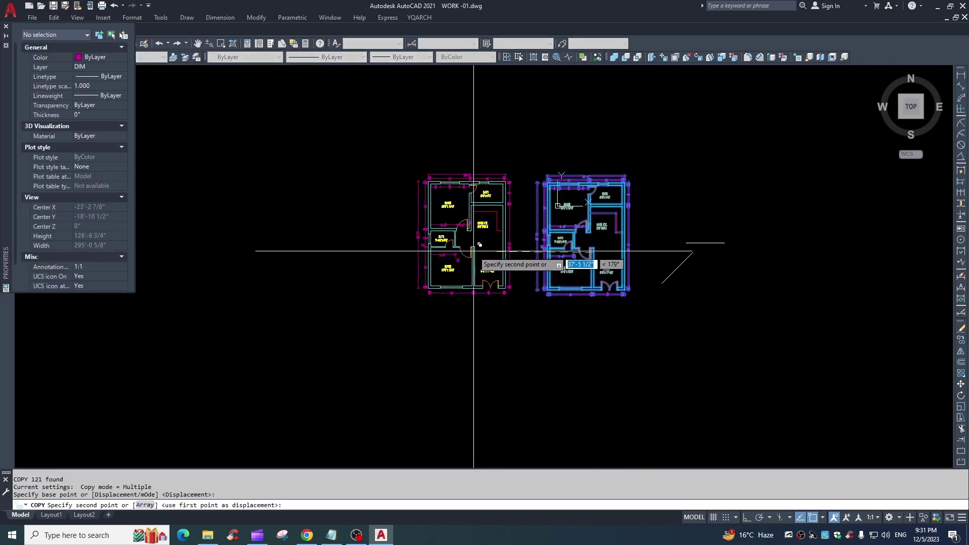
{"action": "left_click", "coordinate": [456, 251]}
{"action": "scroll", "coordinate": [500, 182], "scroll_direction": "up", "scroll_amount": 3}
{"action": "scroll", "coordinate": [500, 182], "scroll_direction": "down", "scroll_amount": 3}
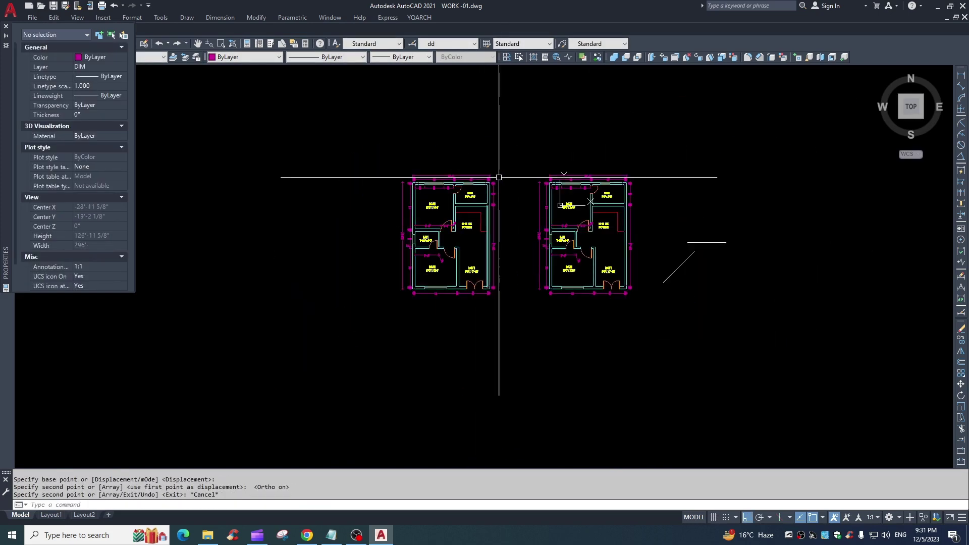
{"action": "key", "text": "Escape"}
Choose DIM in the Layer Control with the copied plan selected, then clear the selection
{"action": "left_click", "coordinate": [508, 138]}
{"action": "left_click", "coordinate": [340, 351]}
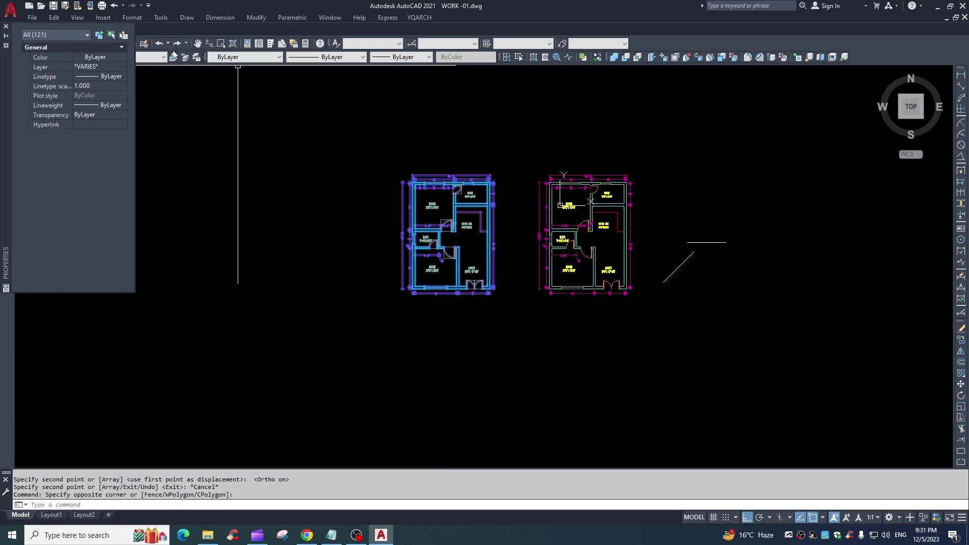
{"action": "left_click", "coordinate": [6, 27]}
{"action": "left_click_drag", "start_coordinate": [59, 52], "coordinate": [82, 59]}
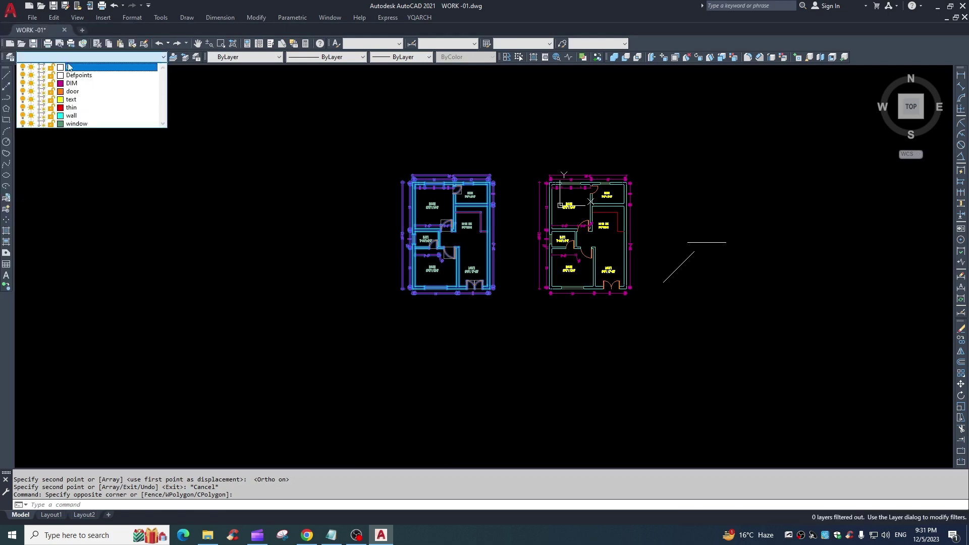
{"action": "left_click", "coordinate": [71, 83]}
{"action": "key", "text": "Escape"}
{"action": "scroll", "coordinate": [483, 209], "scroll_direction": "up", "scroll_amount": 4}
{"action": "key", "text": "Escape"}
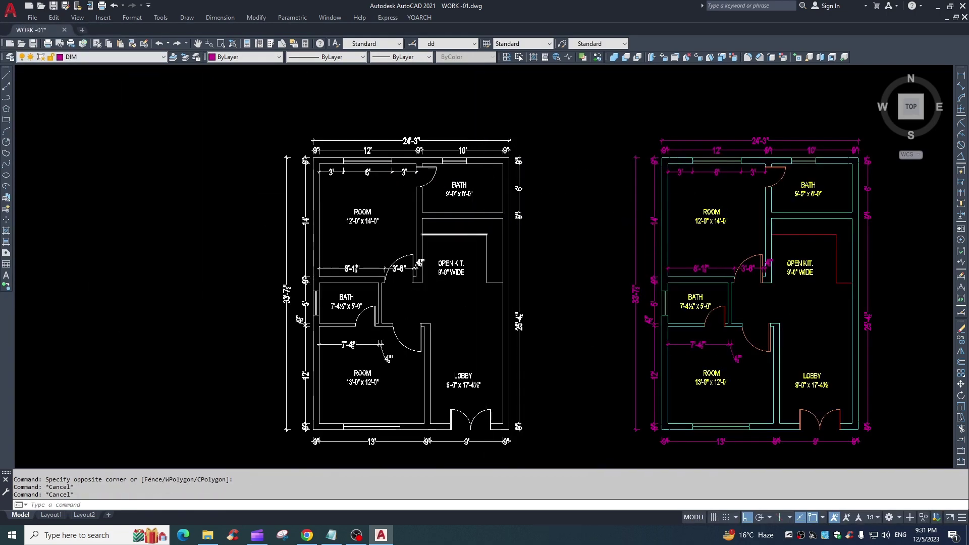
{"action": "scroll", "coordinate": [567, 268], "scroll_direction": "up", "scroll_amount": 2}
{"action": "scroll", "coordinate": [389, 260], "scroll_direction": "up", "scroll_amount": 3}
{"action": "scroll", "coordinate": [389, 260], "scroll_direction": "up", "scroll_amount": 1}
{"action": "scroll", "coordinate": [651, 222], "scroll_direction": "down", "scroll_amount": 2}
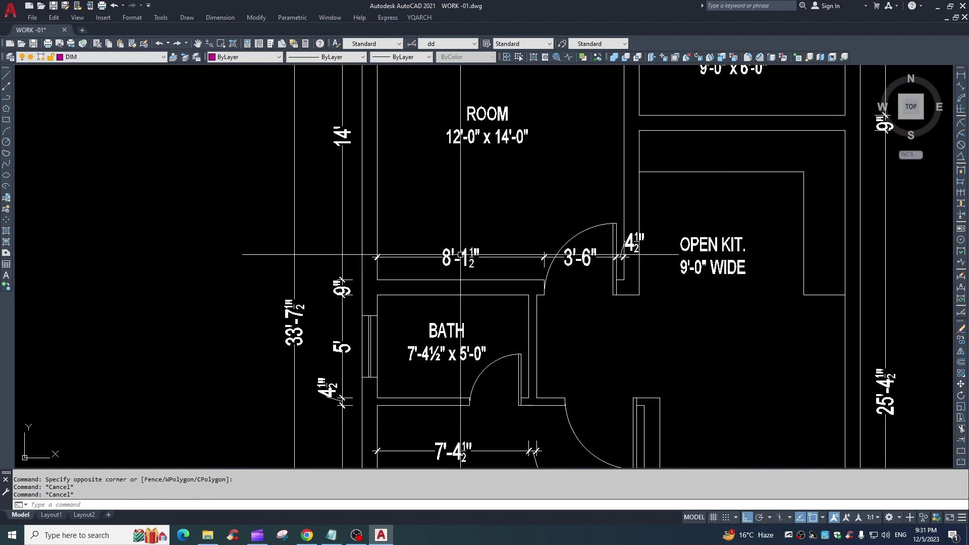
{"action": "scroll", "coordinate": [479, 227], "scroll_direction": "up", "scroll_amount": 2}
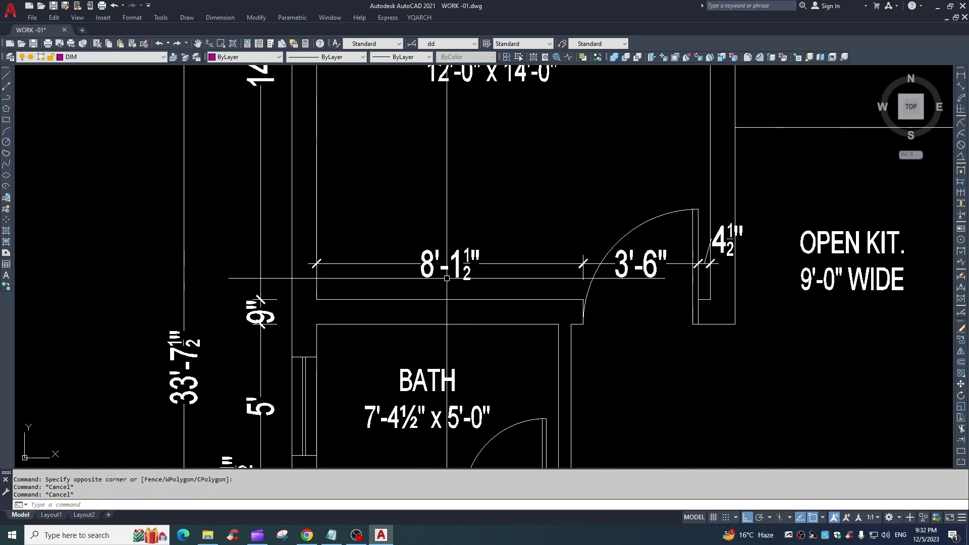
{"action": "scroll", "coordinate": [459, 277], "scroll_direction": "down", "scroll_amount": 1}
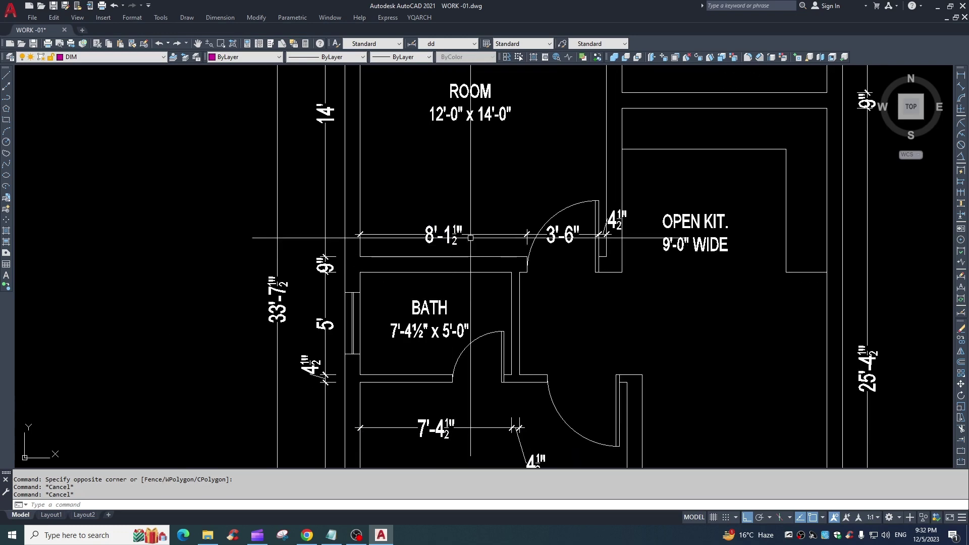
{"action": "scroll", "coordinate": [484, 263], "scroll_direction": "up", "scroll_amount": 1}
{"action": "scroll", "coordinate": [513, 248], "scroll_direction": "down", "scroll_amount": 4}
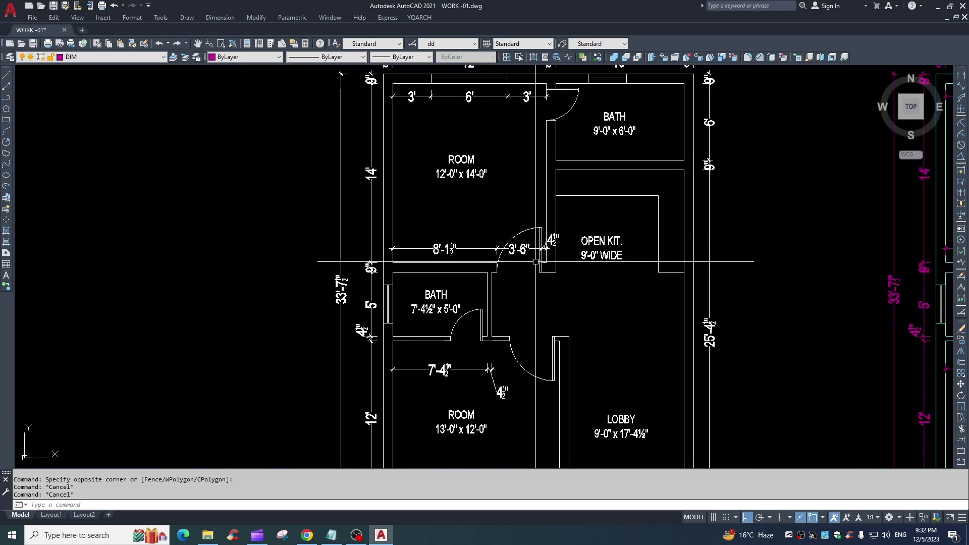
{"action": "scroll", "coordinate": [516, 239], "scroll_direction": "down", "scroll_amount": 4}
{"action": "scroll", "coordinate": [757, 264], "scroll_direction": "up", "scroll_amount": 3}
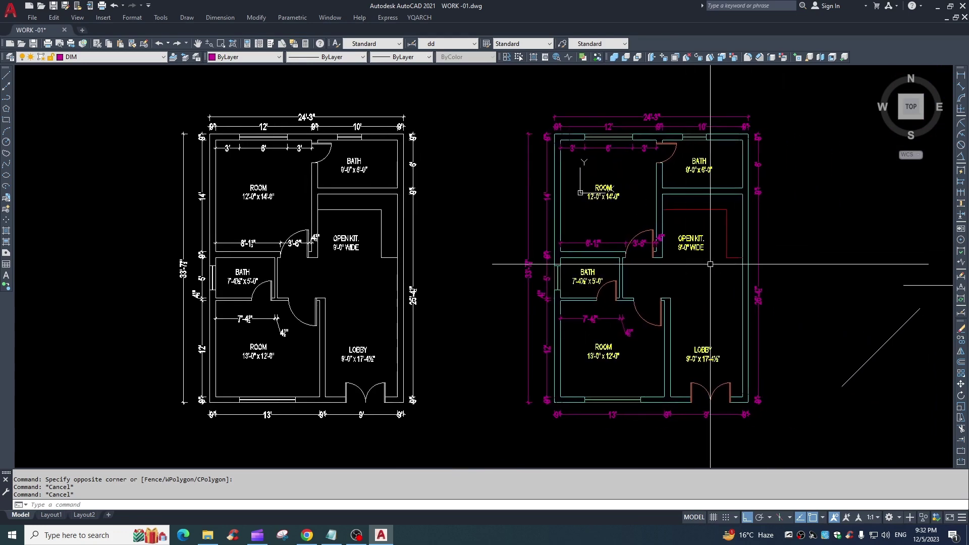
{"action": "scroll", "coordinate": [649, 275], "scroll_direction": "up", "scroll_amount": 2}
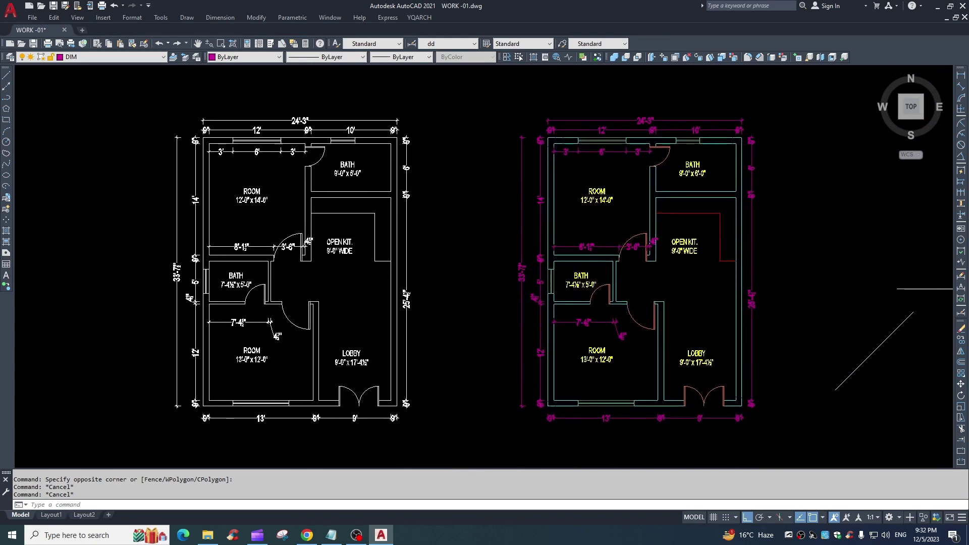
{"action": "scroll", "coordinate": [656, 282], "scroll_direction": "up", "scroll_amount": 6}
{"action": "scroll", "coordinate": [546, 206], "scroll_direction": "down", "scroll_amount": 6}
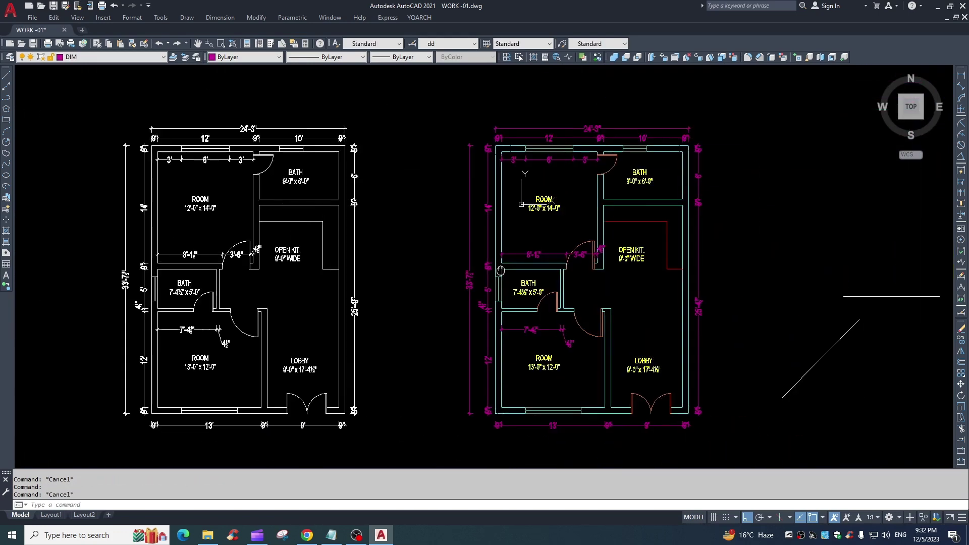
{"action": "scroll", "coordinate": [546, 206], "scroll_direction": "up", "scroll_amount": 2}
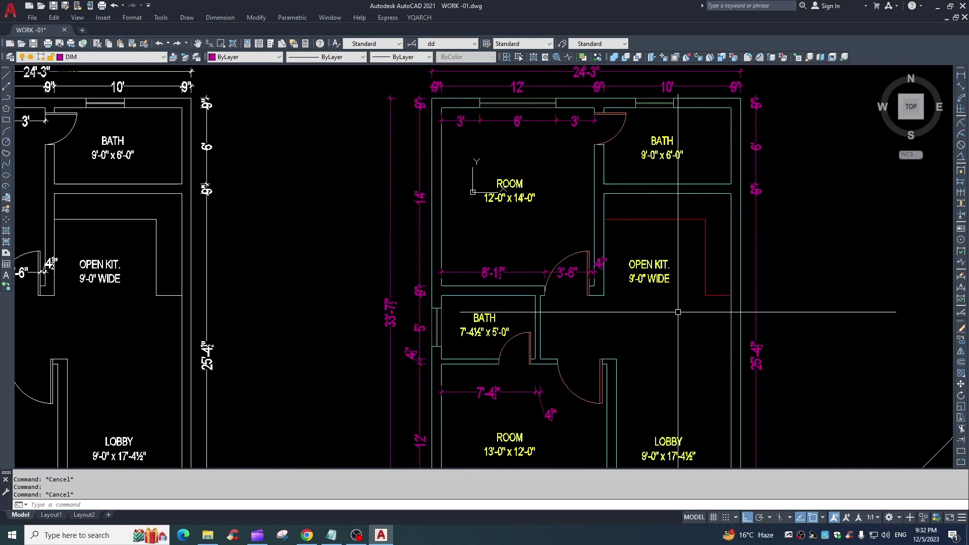
{"action": "type", "text": "LA"}
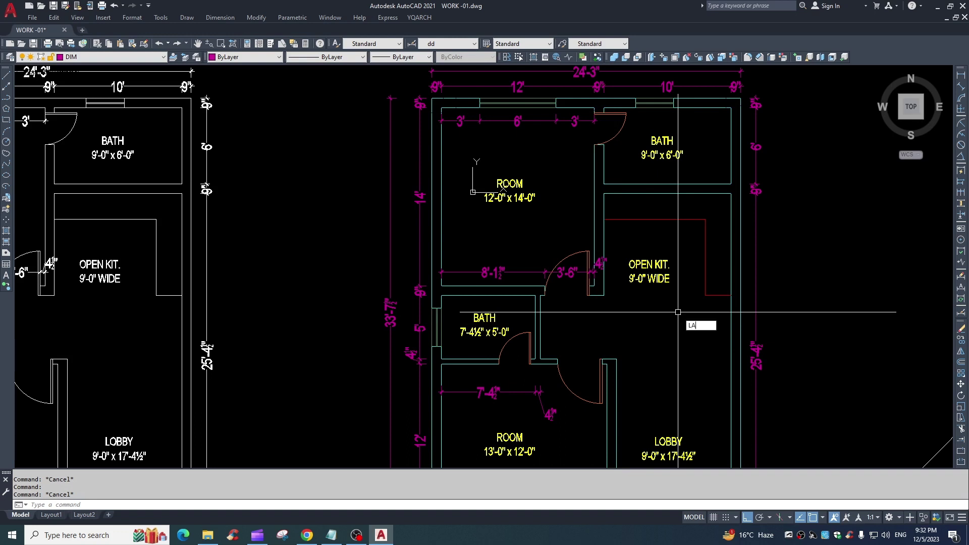
{"action": "type", "text": "YOFF"}
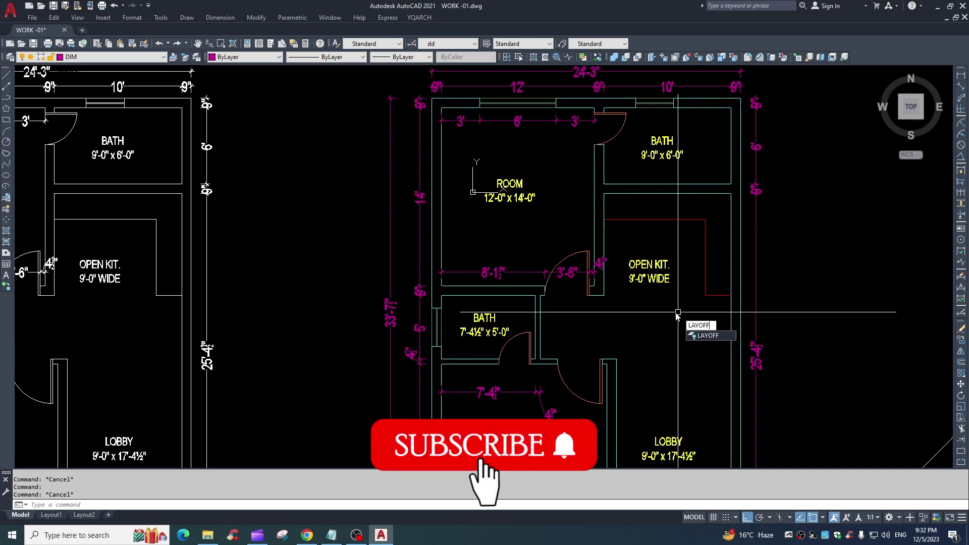
{"action": "key", "text": "Return"}
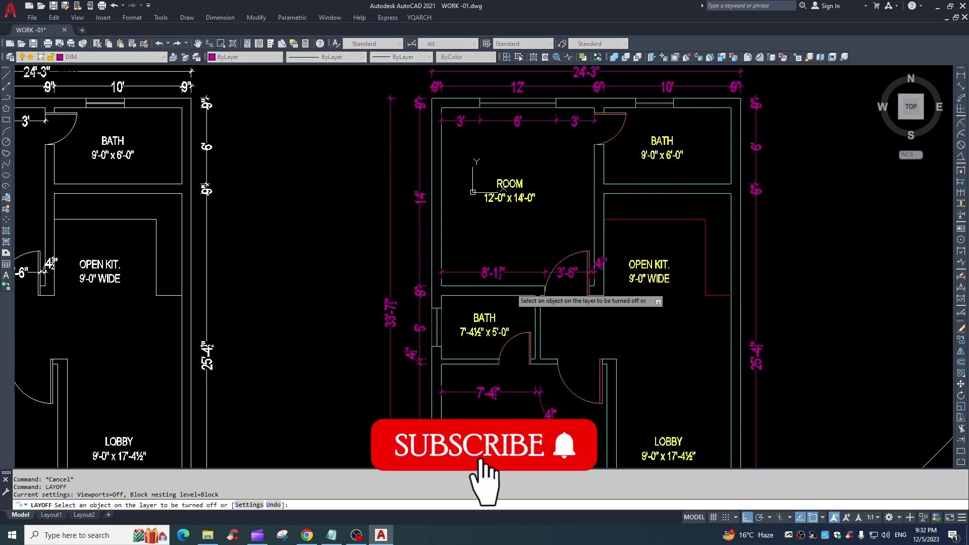
{"action": "left_click", "coordinate": [498, 295]}
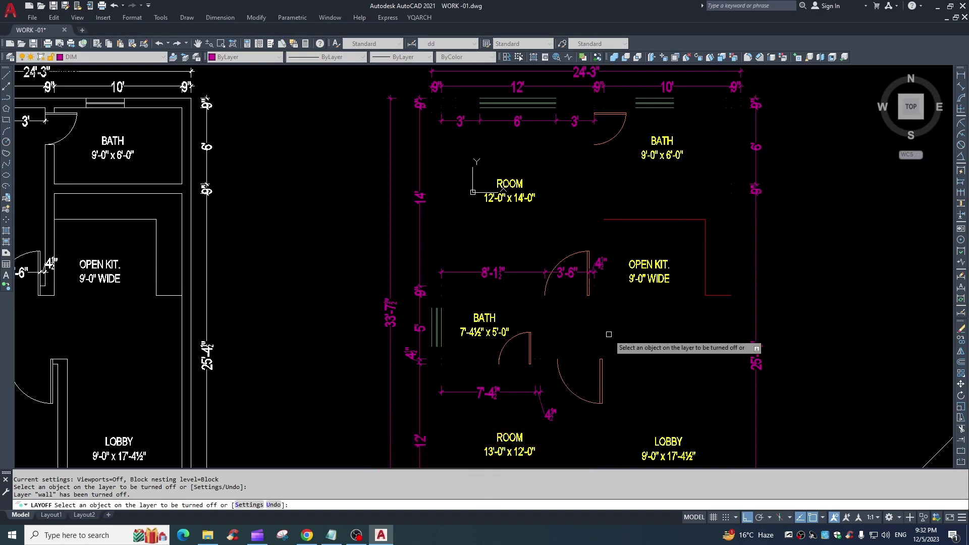
{"action": "key", "text": "Escape"}
{"action": "type", "text": "u"}
{"action": "key", "text": "Return"}
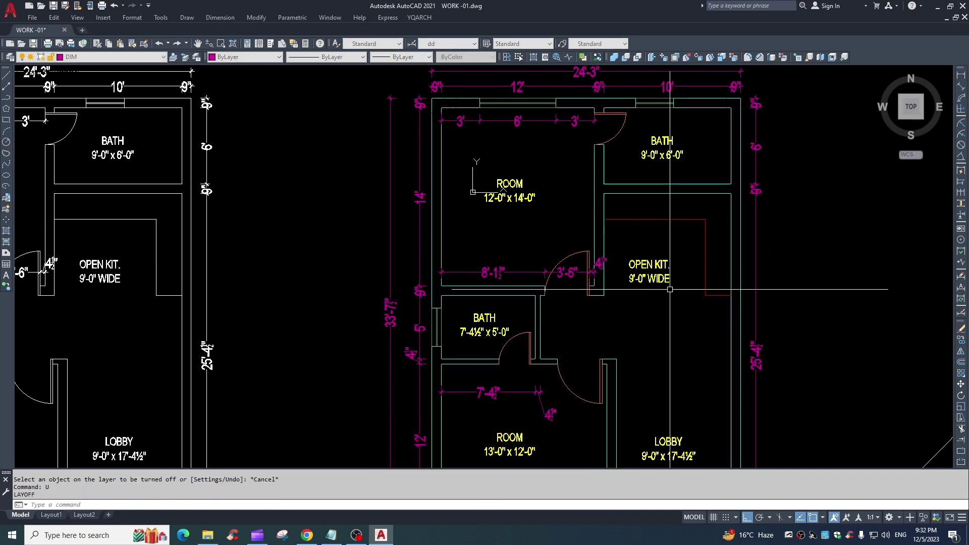
{"action": "type", "text": "LAYOF"}
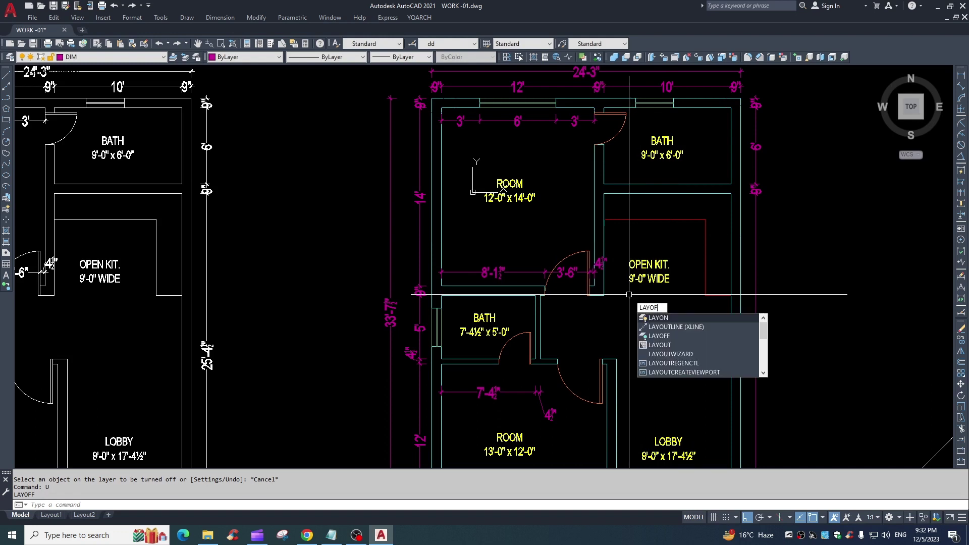
{"action": "type", "text": "f"}
{"action": "key", "text": "Return"}
{"action": "left_click", "coordinate": [656, 272]}
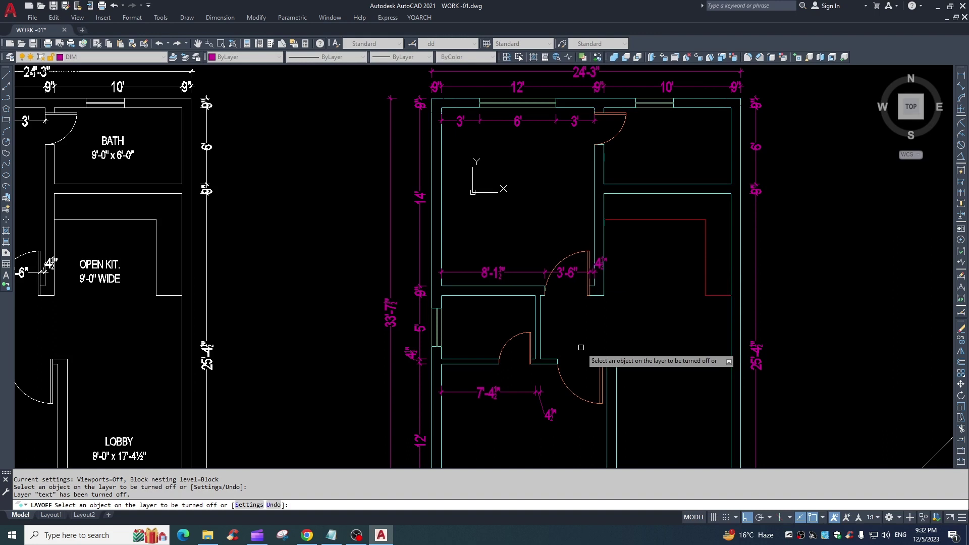
{"action": "key", "text": "Escape"}
{"action": "type", "text": "u"}
{"action": "key", "text": "Return"}
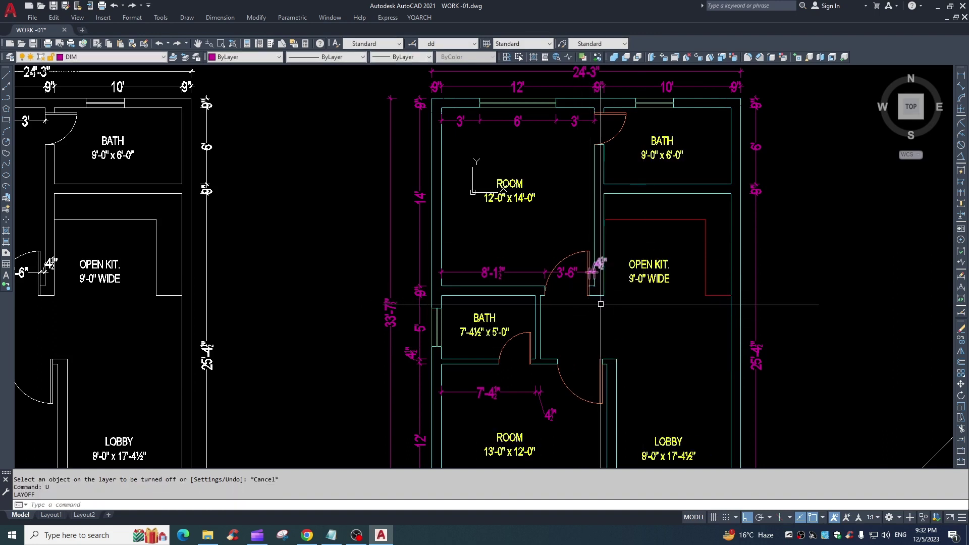
{"action": "key", "text": "Escape"}
{"action": "key", "text": "Escape"}
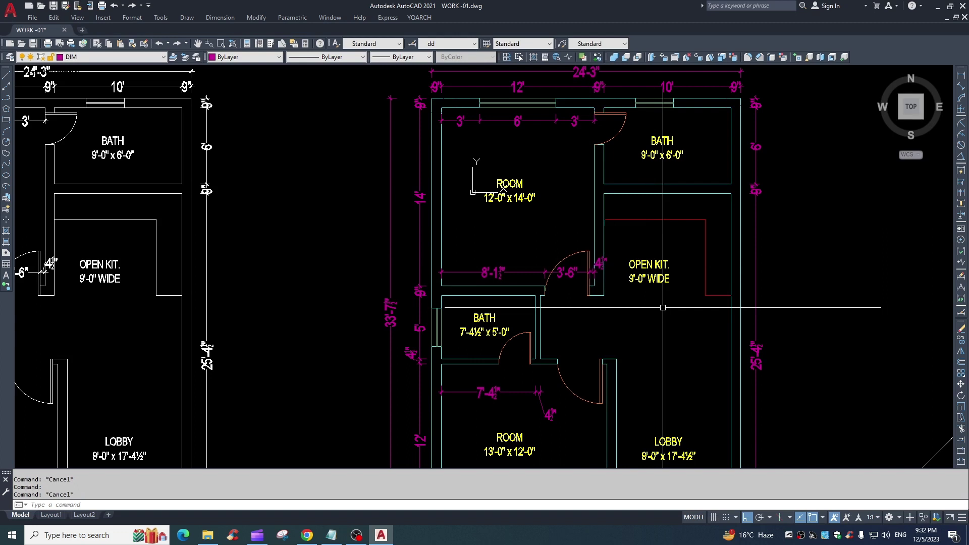
Isolate the door layer by choosing a door arc, then restore all layers with LAYON
{"action": "type", "text": "layiso"}
{"action": "key", "text": "Return"}
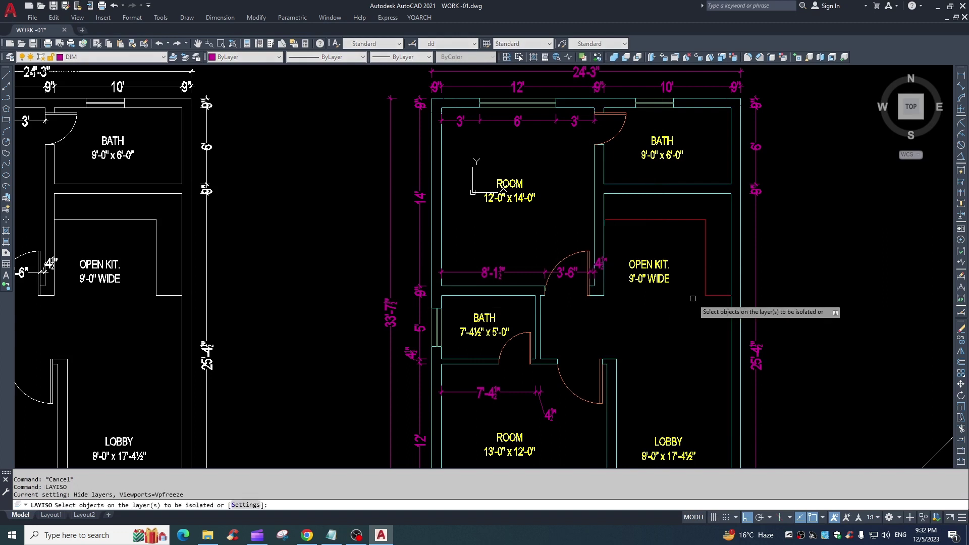
{"action": "left_click", "coordinate": [583, 270]}
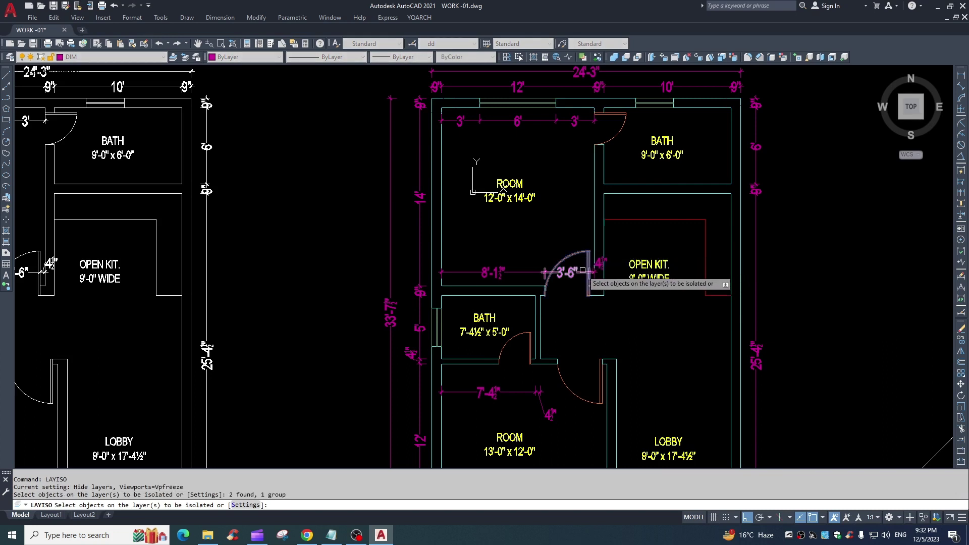
{"action": "key", "text": "Return"}
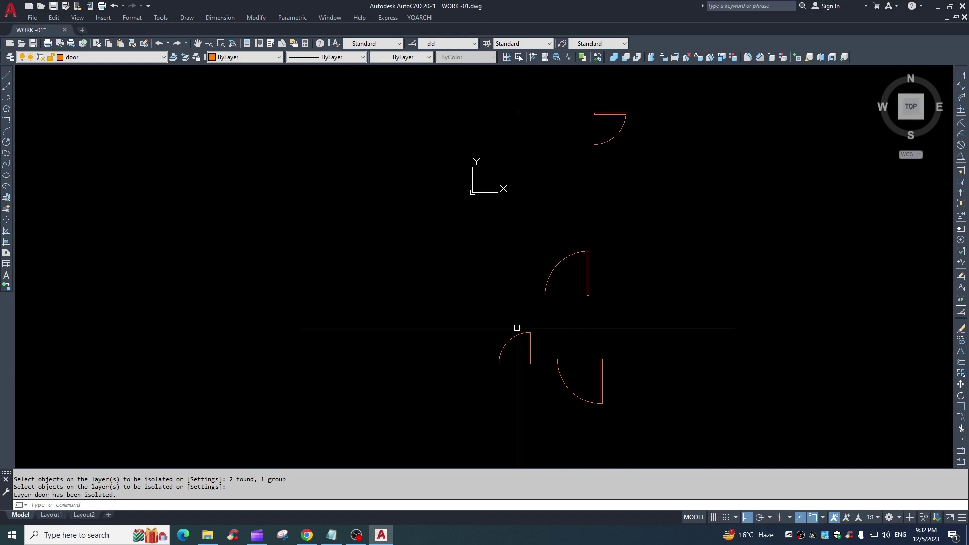
{"action": "scroll", "coordinate": [517, 327], "scroll_direction": "down", "scroll_amount": 3}
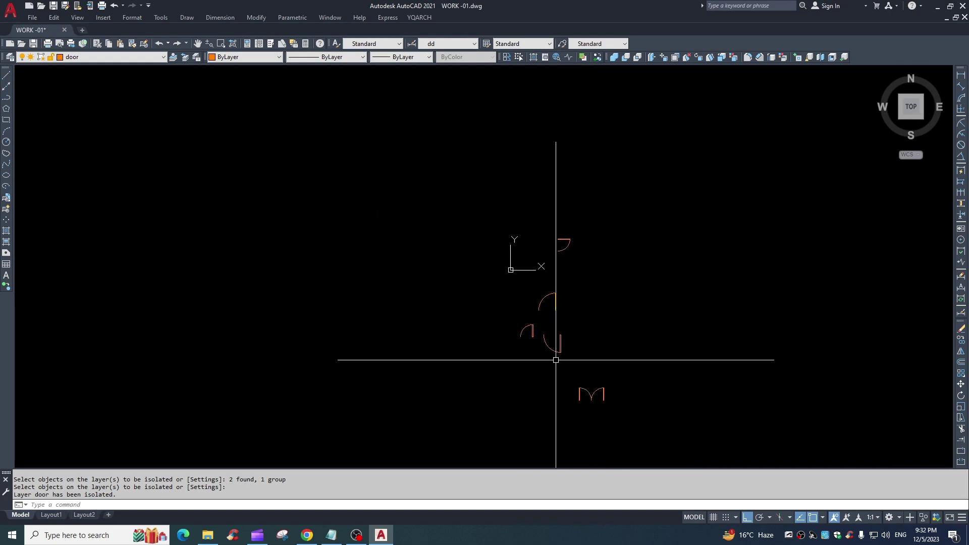
{"action": "type", "text": "layon"}
{"action": "key", "text": "Return"}
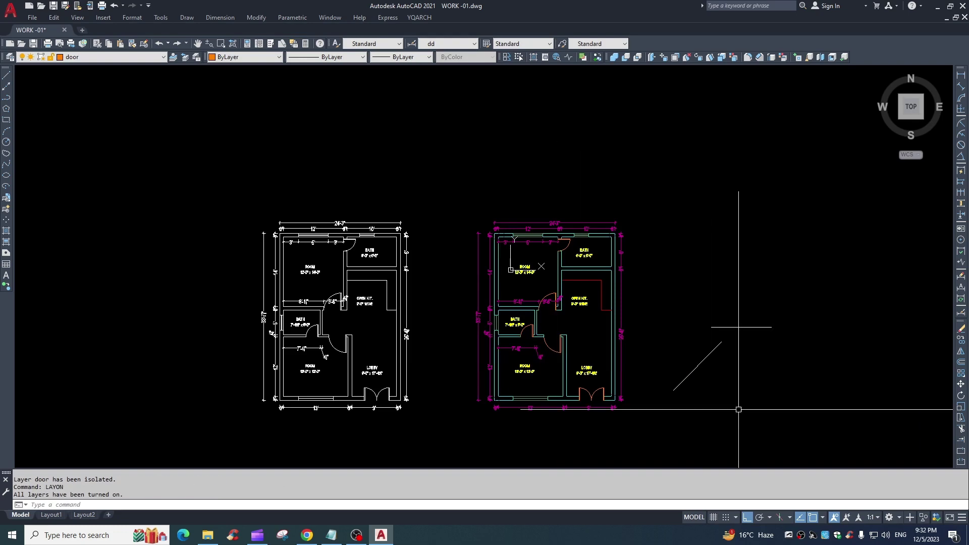
{"action": "scroll", "coordinate": [651, 378], "scroll_direction": "up", "scroll_amount": 2}
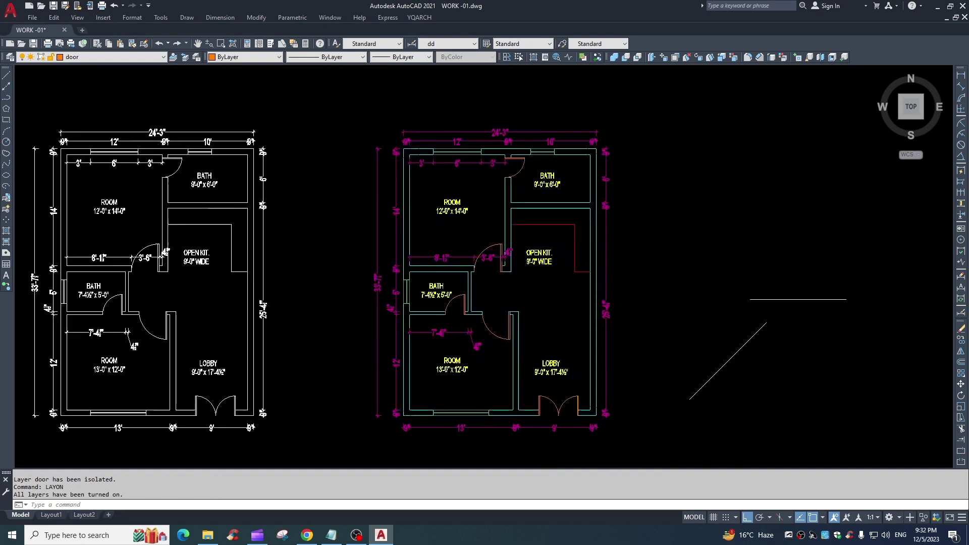
{"action": "scroll", "coordinate": [547, 265], "scroll_direction": "up", "scroll_amount": 2}
{"action": "scroll", "coordinate": [555, 263], "scroll_direction": "down", "scroll_amount": 4}
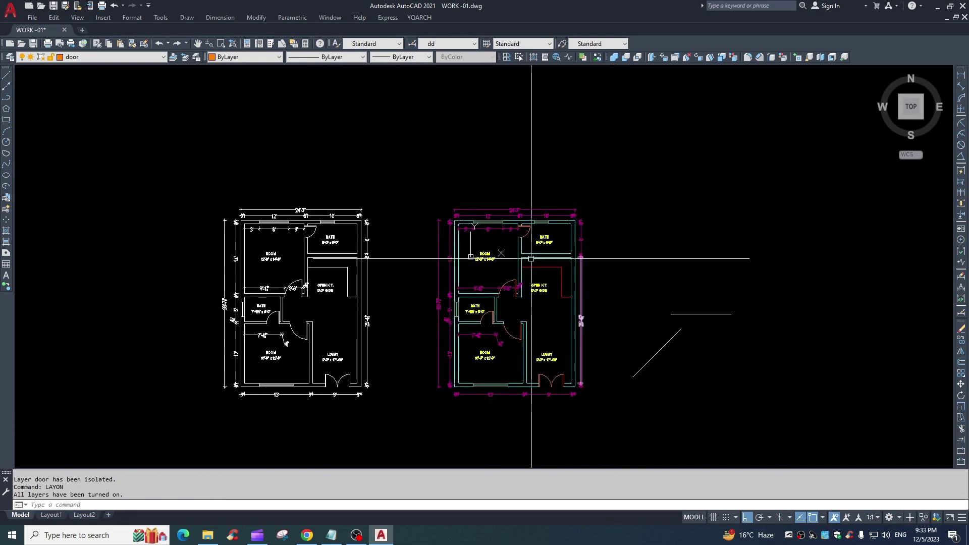
{"action": "scroll", "coordinate": [531, 258], "scroll_direction": "up", "scroll_amount": 3}
{"action": "scroll", "coordinate": [494, 243], "scroll_direction": "down", "scroll_amount": 1}
{"action": "scroll", "coordinate": [494, 243], "scroll_direction": "down", "scroll_amount": 1}
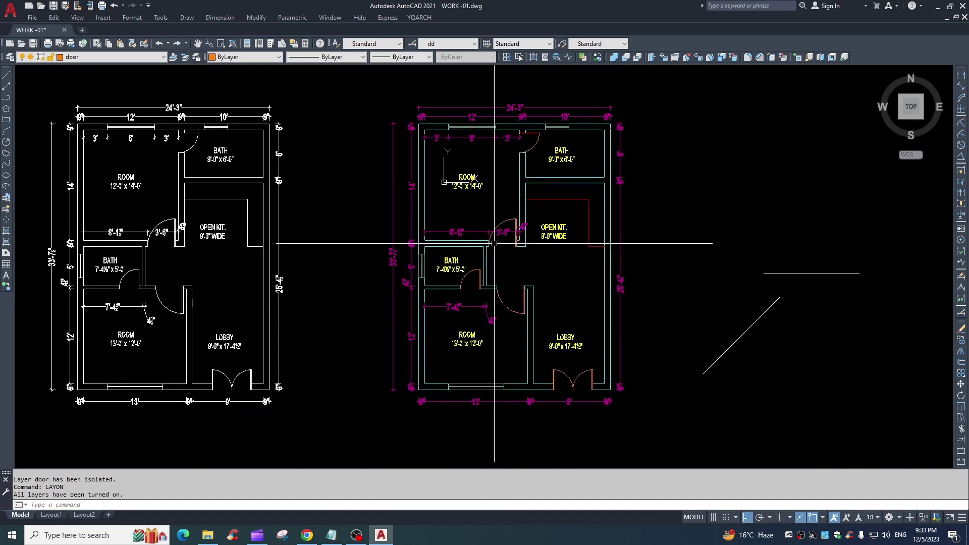
{"action": "middle_click_drag", "start_coordinate": [494, 243], "coordinate": [494, 270]}
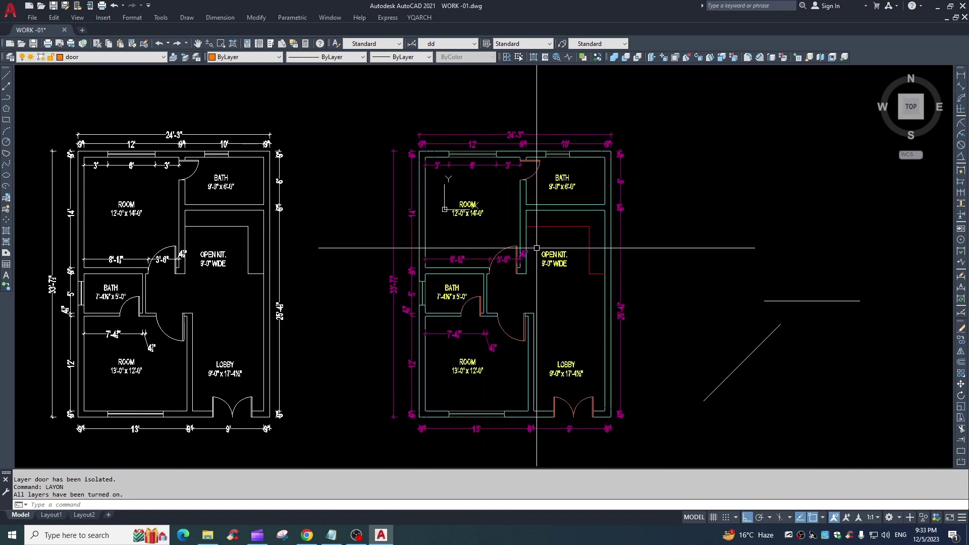